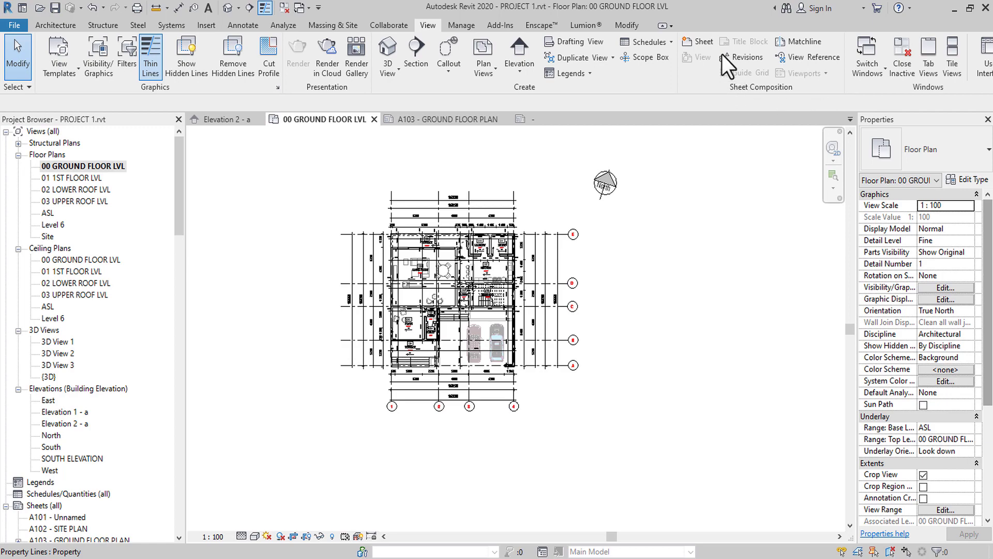
Examine the living room, kitchen and the door beside the laundry on the 00 GROUND FLOOR LVL plan
{"action": "scroll", "coordinate": [417, 274], "scroll_direction": "up", "scroll_amount": 5}
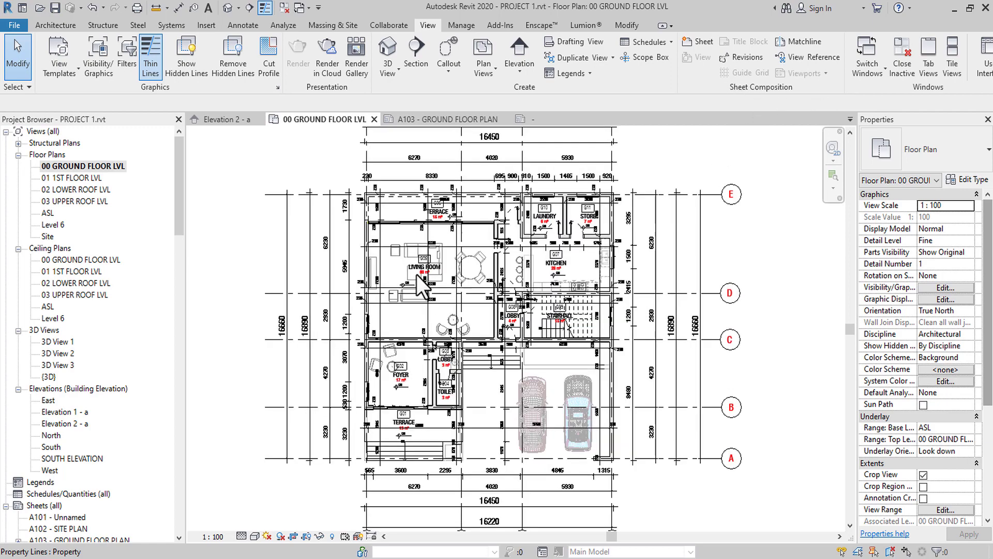
{"action": "scroll", "coordinate": [416, 275], "scroll_direction": "down", "scroll_amount": 2}
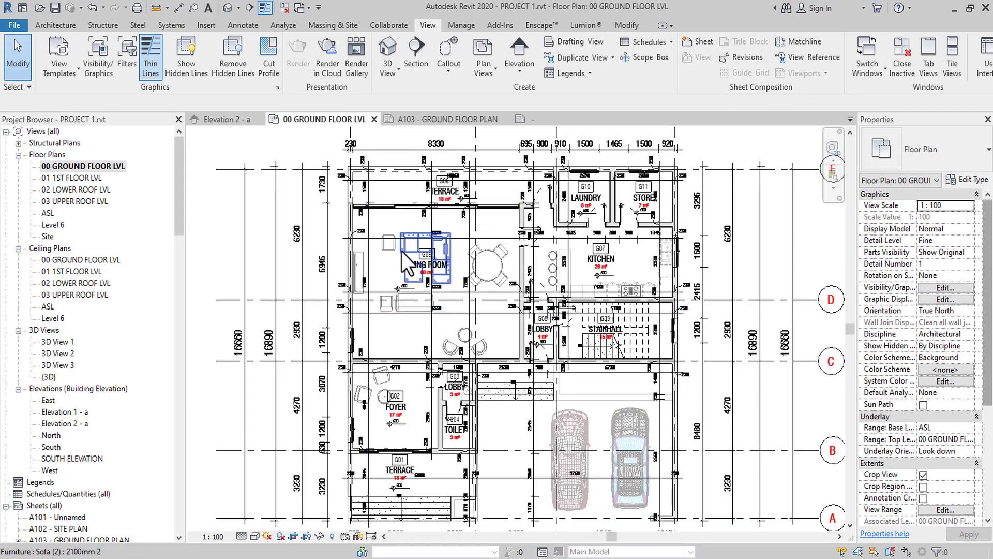
{"action": "scroll", "coordinate": [401, 250], "scroll_direction": "up", "scroll_amount": 1}
{"action": "scroll", "coordinate": [332, 201], "scroll_direction": "up", "scroll_amount": 3}
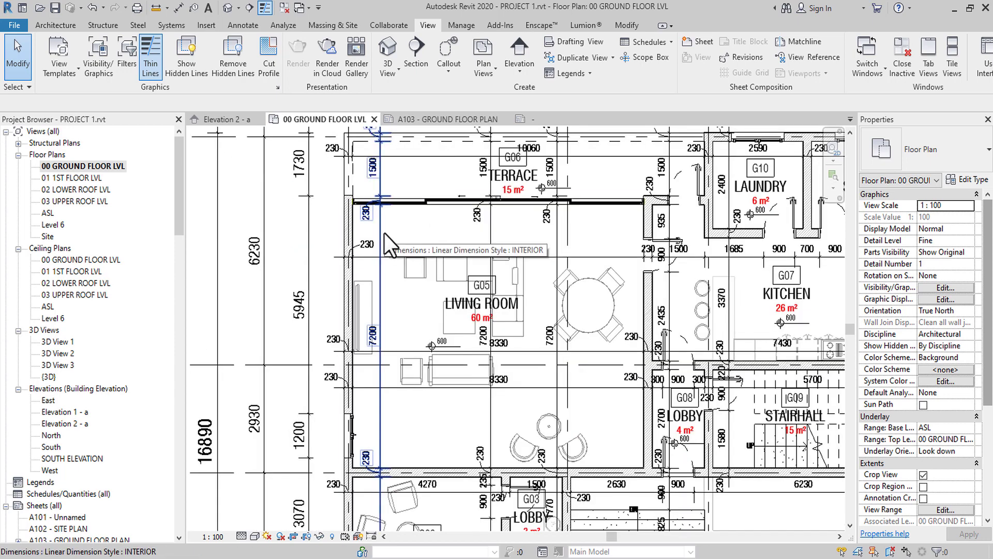
{"action": "scroll", "coordinate": [420, 199], "scroll_direction": "down", "scroll_amount": 2}
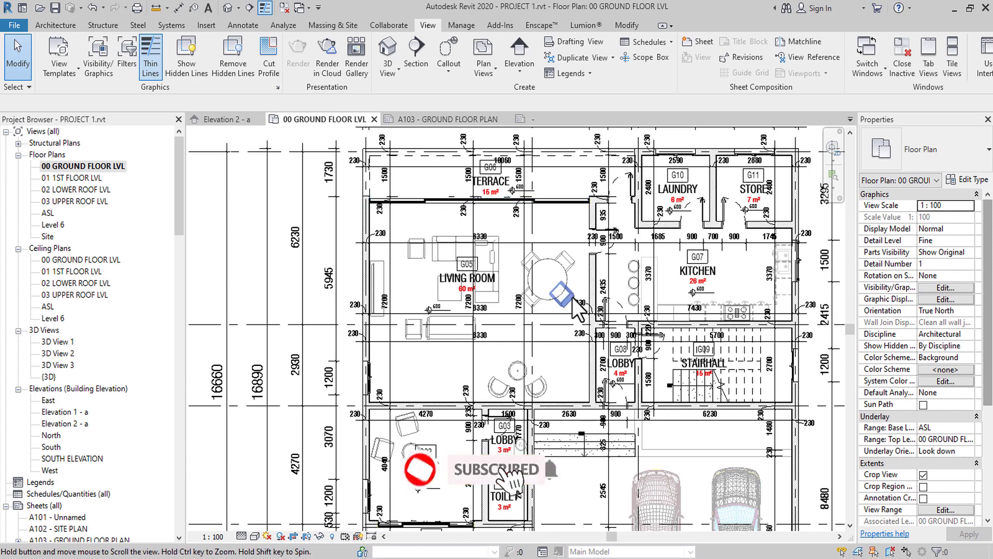
{"action": "scroll", "coordinate": [572, 297], "scroll_direction": "up", "scroll_amount": 4}
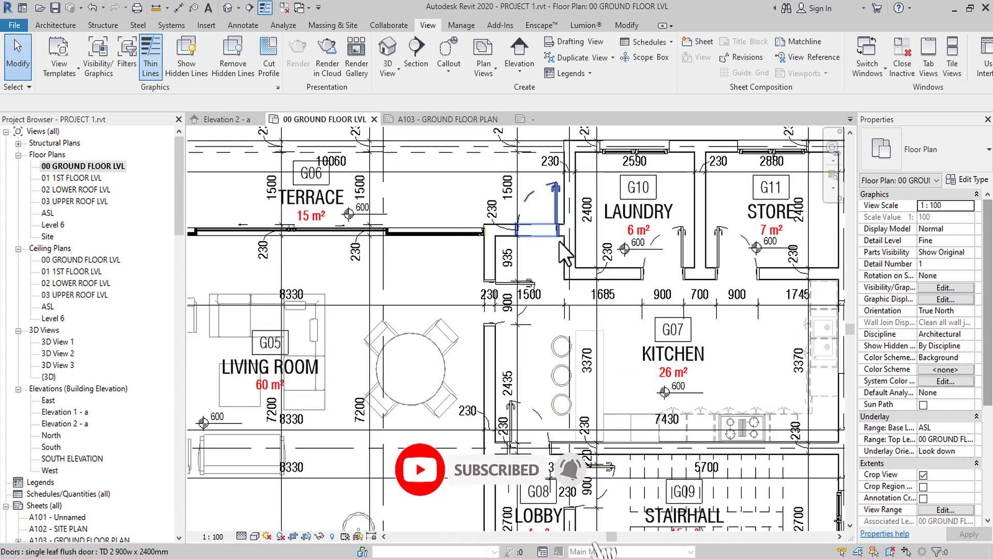
{"action": "scroll", "coordinate": [560, 241], "scroll_direction": "up", "scroll_amount": 3}
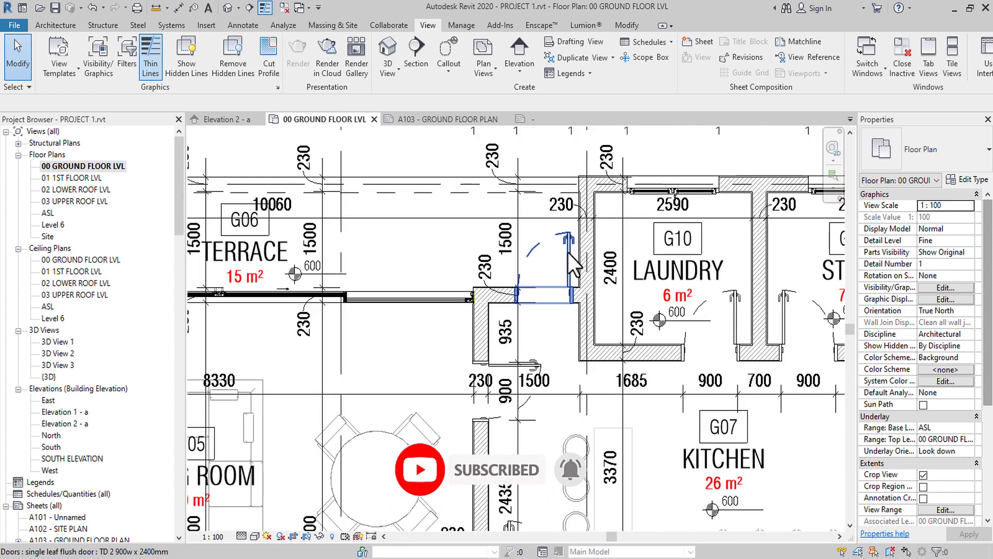
{"action": "scroll", "coordinate": [566, 282], "scroll_direction": "down", "scroll_amount": 2}
{"action": "scroll", "coordinate": [565, 308], "scroll_direction": "up", "scroll_amount": 3}
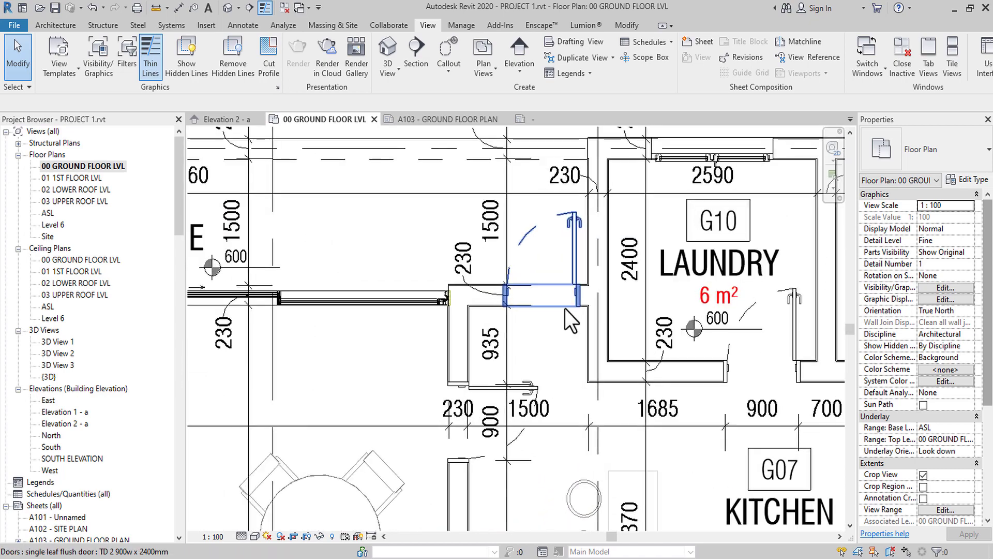
{"action": "scroll", "coordinate": [565, 308], "scroll_direction": "down", "scroll_amount": 4}
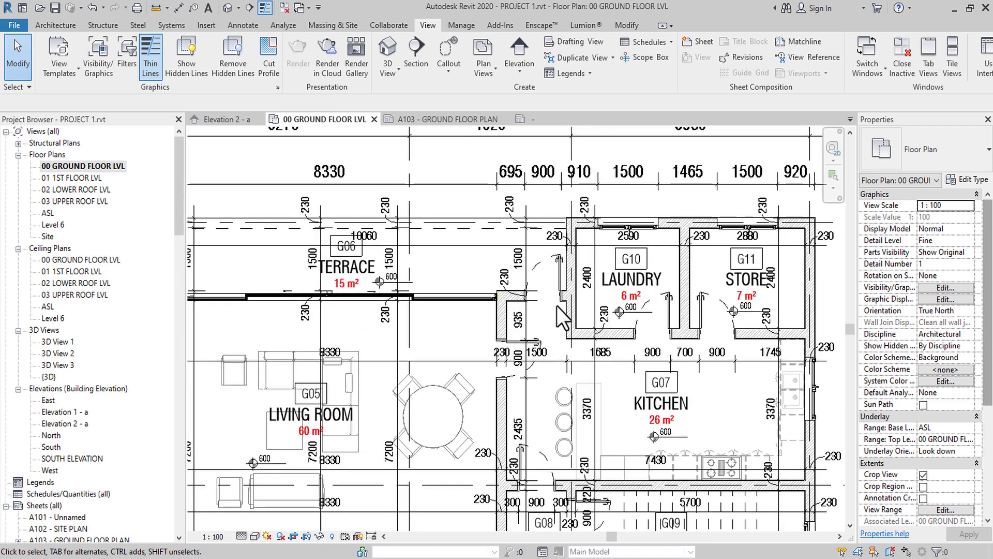
{"action": "scroll", "coordinate": [557, 303], "scroll_direction": "up", "scroll_amount": 2}
{"action": "scroll", "coordinate": [557, 303], "scroll_direction": "down", "scroll_amount": 5}
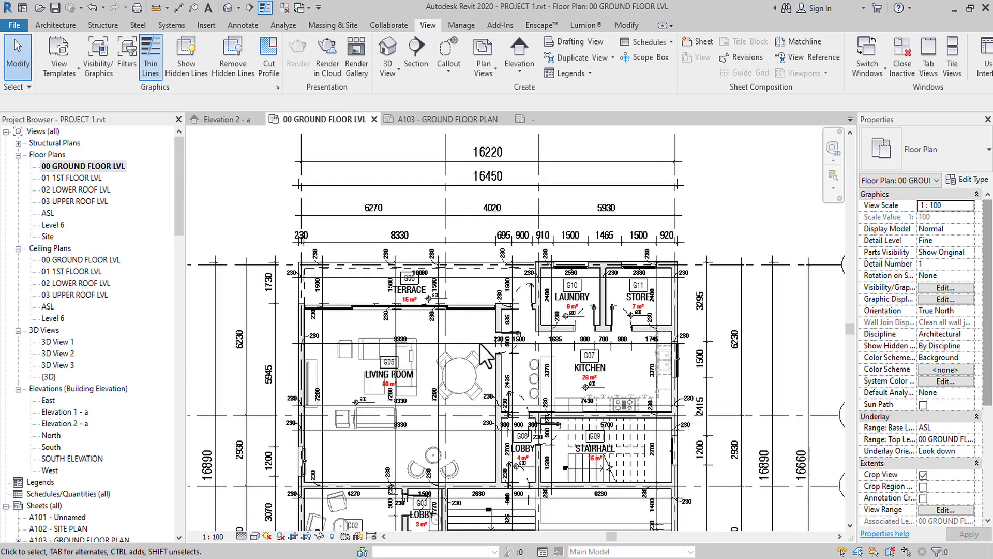
Survey the rest of the ground floor plan, including the terraces, stair hall, foyer and car park
{"action": "scroll", "coordinate": [479, 343], "scroll_direction": "down", "scroll_amount": 1}
{"action": "middle_click_drag", "start_coordinate": [480, 347], "coordinate": [544, 215]}
{"action": "middle_click_drag", "start_coordinate": [541, 312], "coordinate": [525, 423]}
{"action": "scroll", "coordinate": [426, 290], "scroll_direction": "up", "scroll_amount": 4}
{"action": "scroll", "coordinate": [387, 249], "scroll_direction": "down", "scroll_amount": 3}
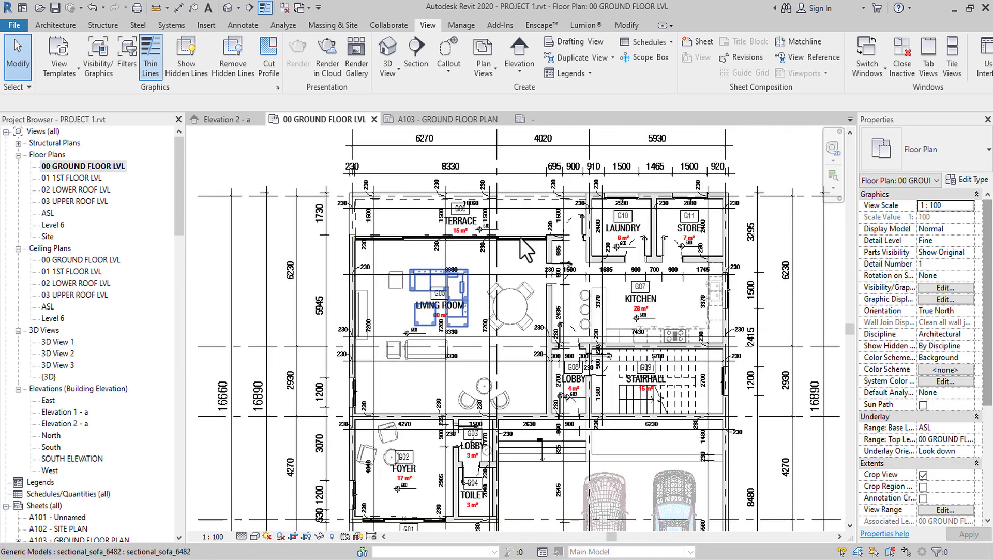
{"action": "scroll", "coordinate": [500, 217], "scroll_direction": "up", "scroll_amount": 3}
{"action": "scroll", "coordinate": [502, 232], "scroll_direction": "down", "scroll_amount": 2}
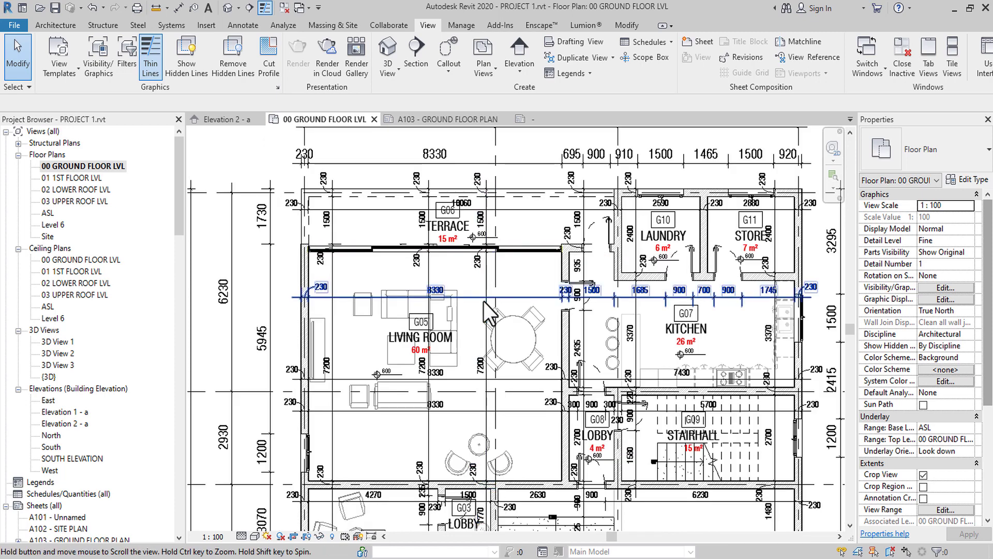
{"action": "scroll", "coordinate": [481, 290], "scroll_direction": "down", "scroll_amount": 1}
{"action": "scroll", "coordinate": [445, 269], "scroll_direction": "down", "scroll_amount": 2}
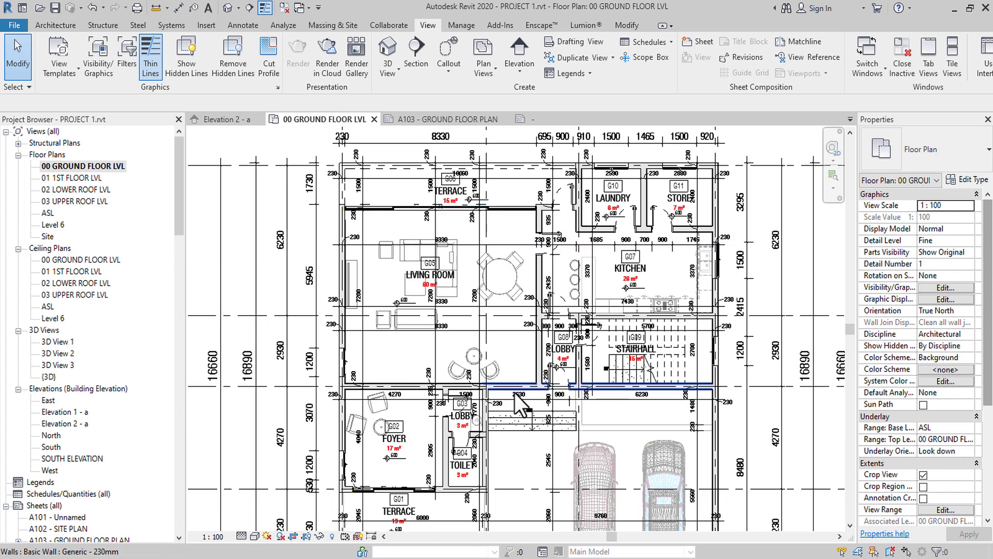
{"action": "middle_click_drag", "start_coordinate": [671, 312], "coordinate": [679, 236]}
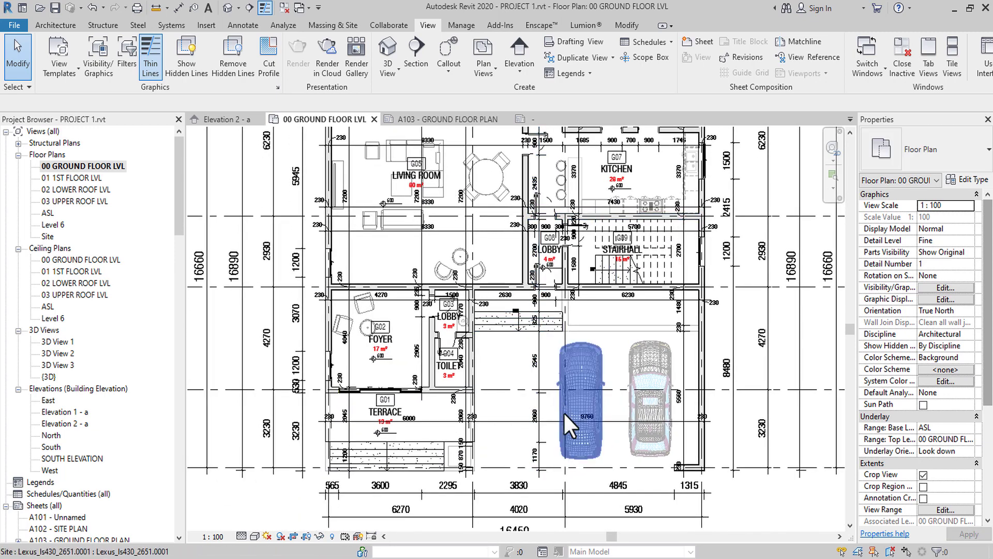
{"action": "middle_click_drag", "start_coordinate": [640, 470], "coordinate": [631, 397]}
{"action": "middle_click_drag", "start_coordinate": [491, 266], "coordinate": [571, 365]}
{"action": "middle_click_drag", "start_coordinate": [469, 328], "coordinate": [443, 375]}
{"action": "scroll", "coordinate": [445, 324], "scroll_direction": "up", "scroll_amount": 5}
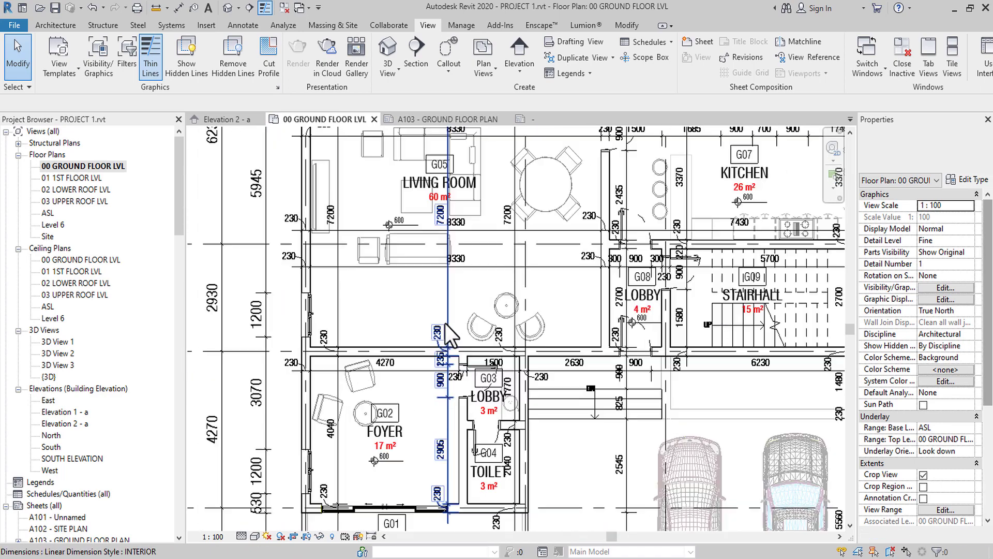
{"action": "scroll", "coordinate": [447, 322], "scroll_direction": "down", "scroll_amount": 3}
{"action": "middle_click_drag", "start_coordinate": [417, 293], "coordinate": [429, 358]}
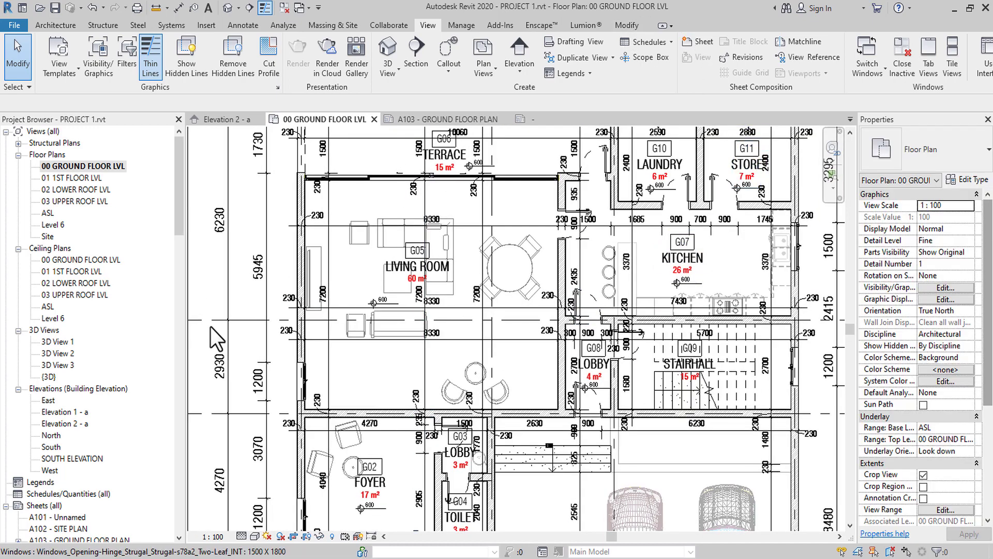
Open the Elevation 2 - a view and examine the house facade and its level markers
{"action": "double_click", "coordinate": [67, 423]}
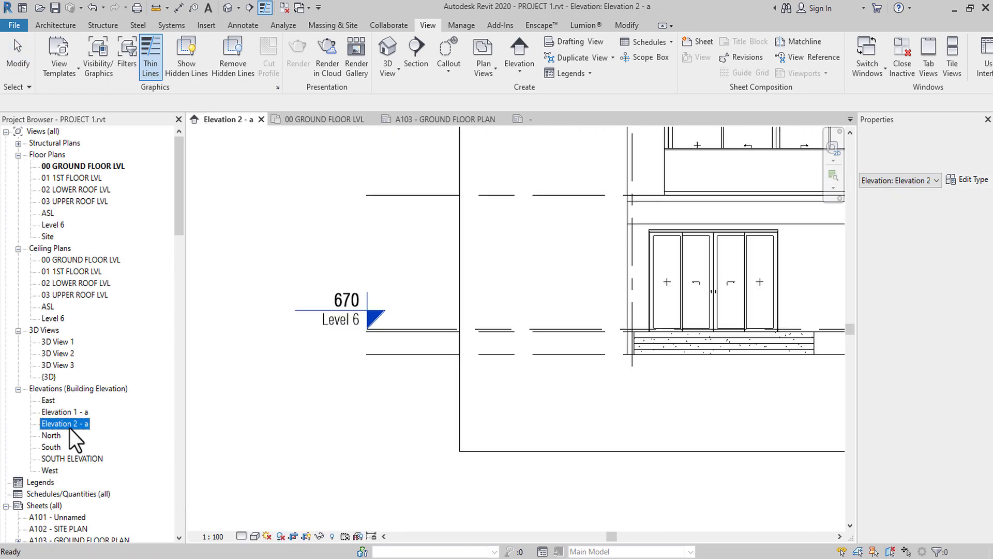
{"action": "scroll", "coordinate": [398, 389], "scroll_direction": "down", "scroll_amount": 5}
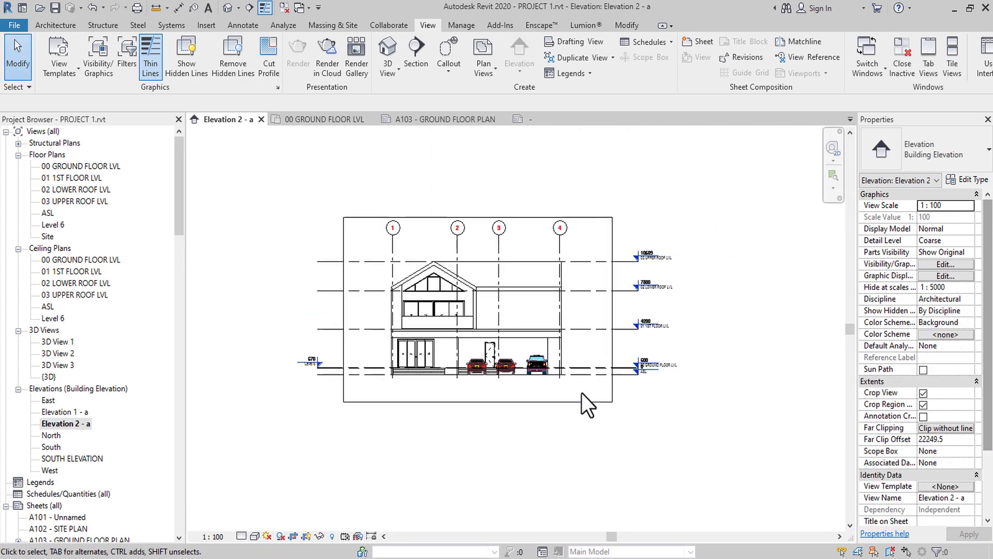
{"action": "scroll", "coordinate": [342, 301], "scroll_direction": "up", "scroll_amount": 5}
{"action": "scroll", "coordinate": [607, 356], "scroll_direction": "up", "scroll_amount": 2}
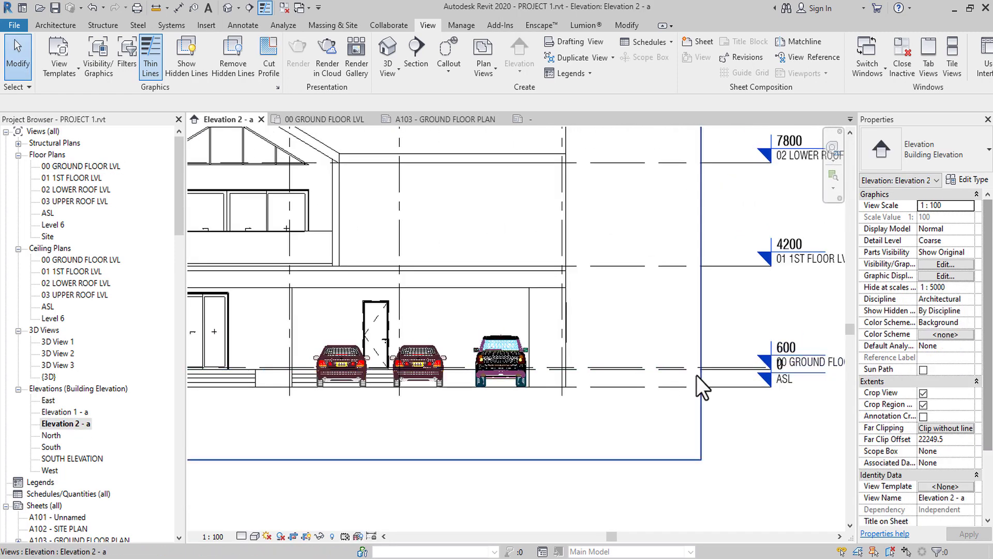
{"action": "scroll", "coordinate": [697, 374], "scroll_direction": "up", "scroll_amount": 2}
{"action": "scroll", "coordinate": [581, 374], "scroll_direction": "down", "scroll_amount": 4}
{"action": "scroll", "coordinate": [581, 374], "scroll_direction": "down", "scroll_amount": 2}
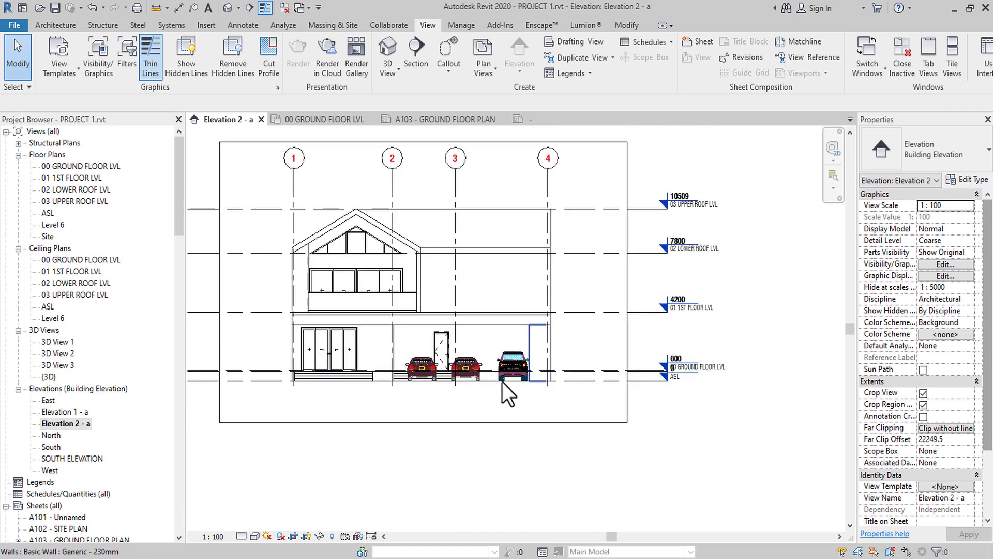
{"action": "middle_click_drag", "start_coordinate": [520, 403], "coordinate": [647, 394]}
{"action": "middle_click_drag", "start_coordinate": [403, 366], "coordinate": [458, 369]}
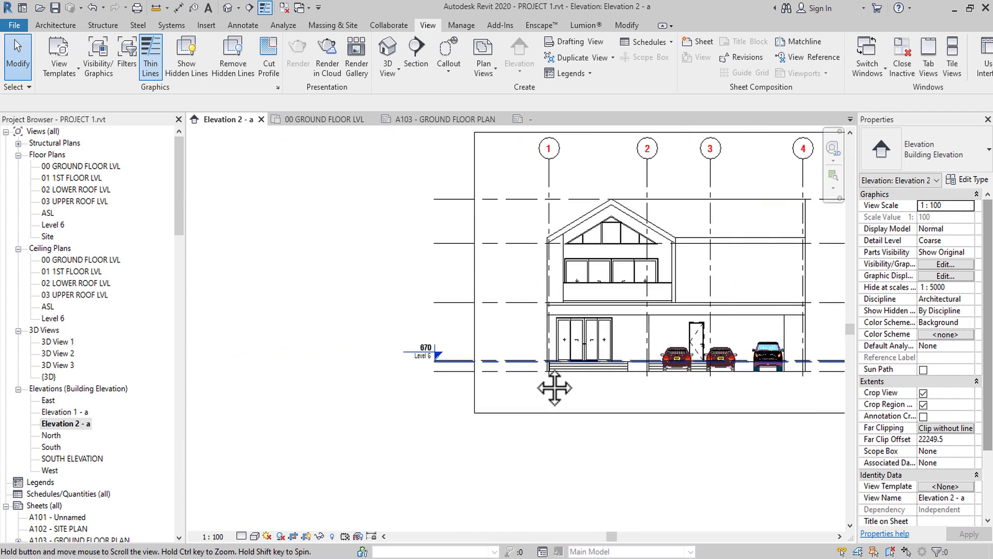
Inspect the Level 6 marker and the level lines beneath it at the grid 1 side of the elevation
{"action": "scroll", "coordinate": [470, 372], "scroll_direction": "up", "scroll_amount": 5}
{"action": "middle_click_drag", "start_coordinate": [400, 392], "coordinate": [410, 428]}
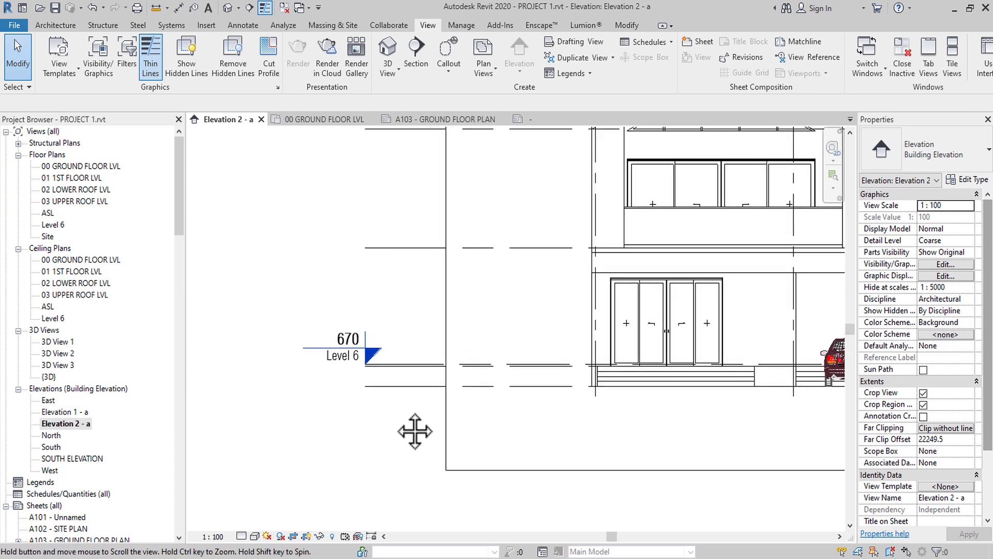
{"action": "scroll", "coordinate": [448, 367], "scroll_direction": "up", "scroll_amount": 3}
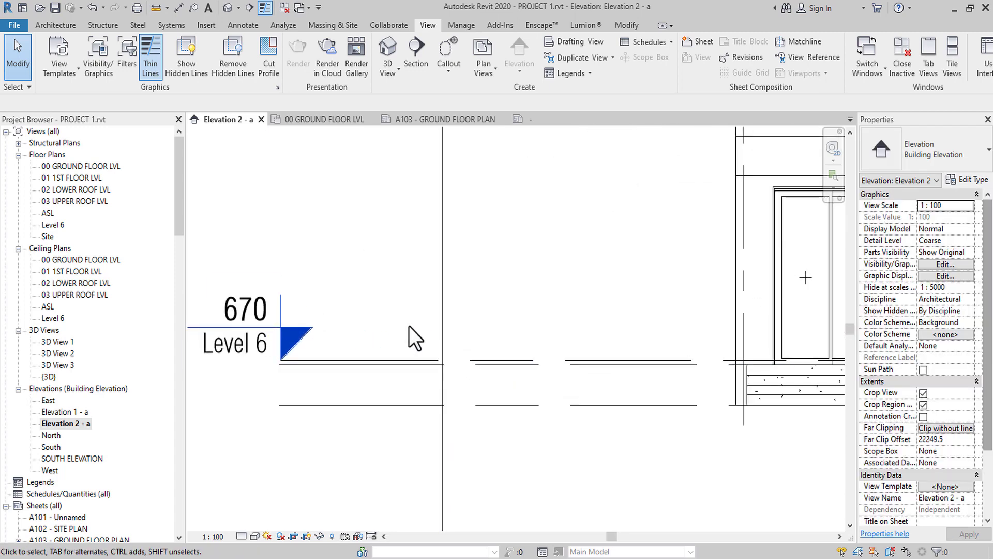
{"action": "middle_click_drag", "start_coordinate": [318, 331], "coordinate": [411, 327]}
{"action": "scroll", "coordinate": [416, 377], "scroll_direction": "up", "scroll_amount": 1}
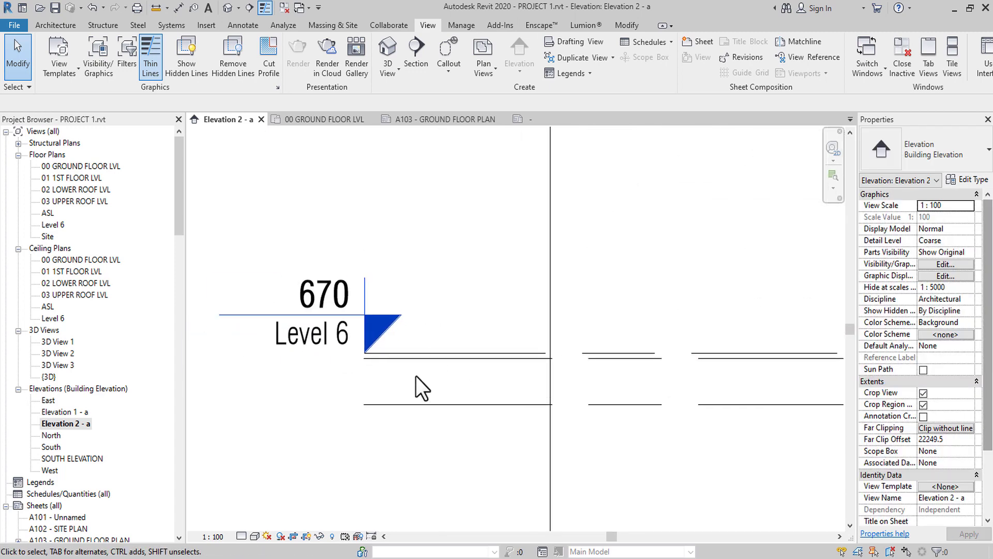
Select the Level 6 line near the ground floor level markers to check its properties, then clear the selection
{"action": "scroll", "coordinate": [337, 320], "scroll_direction": "down", "scroll_amount": 4}
{"action": "middle_click_drag", "start_coordinate": [712, 402], "coordinate": [479, 385]}
{"action": "scroll", "coordinate": [694, 312], "scroll_direction": "up", "scroll_amount": 1}
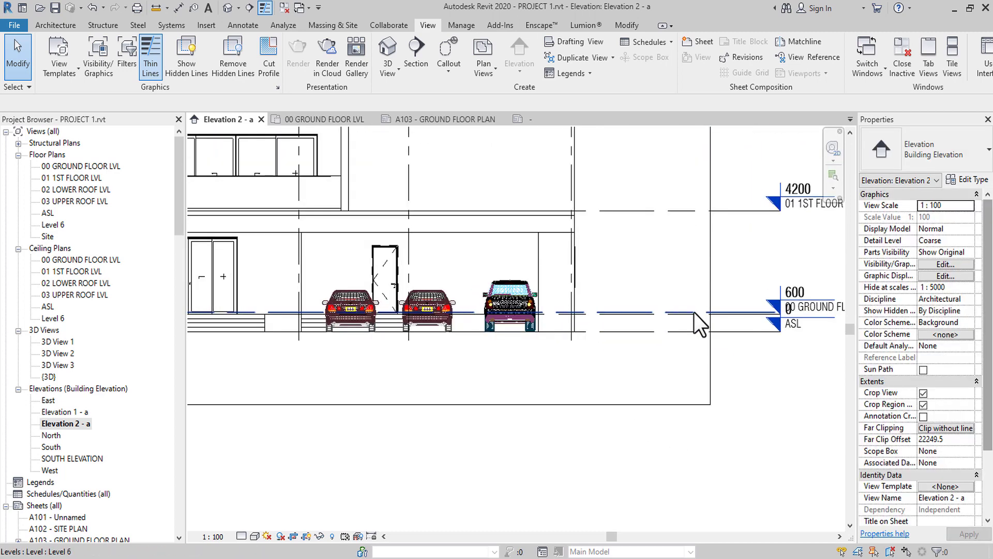
{"action": "left_click", "coordinate": [693, 312]}
{"action": "scroll", "coordinate": [702, 317], "scroll_direction": "down", "scroll_amount": 1}
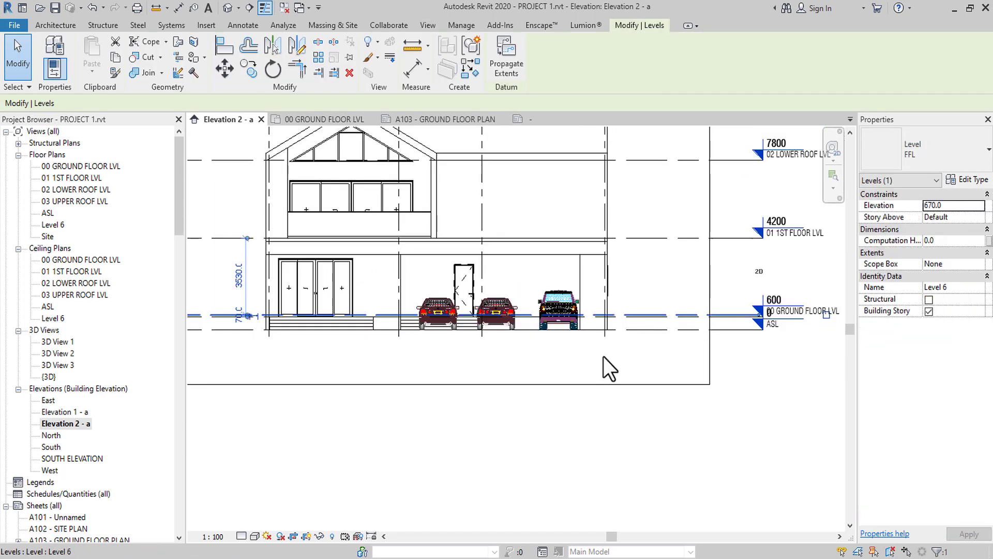
{"action": "left_click", "coordinate": [597, 393]}
{"action": "scroll", "coordinate": [592, 391], "scroll_direction": "down", "scroll_amount": 1}
{"action": "middle_click_drag", "start_coordinate": [538, 356], "coordinate": [586, 415]}
{"action": "left_click", "coordinate": [518, 410]}
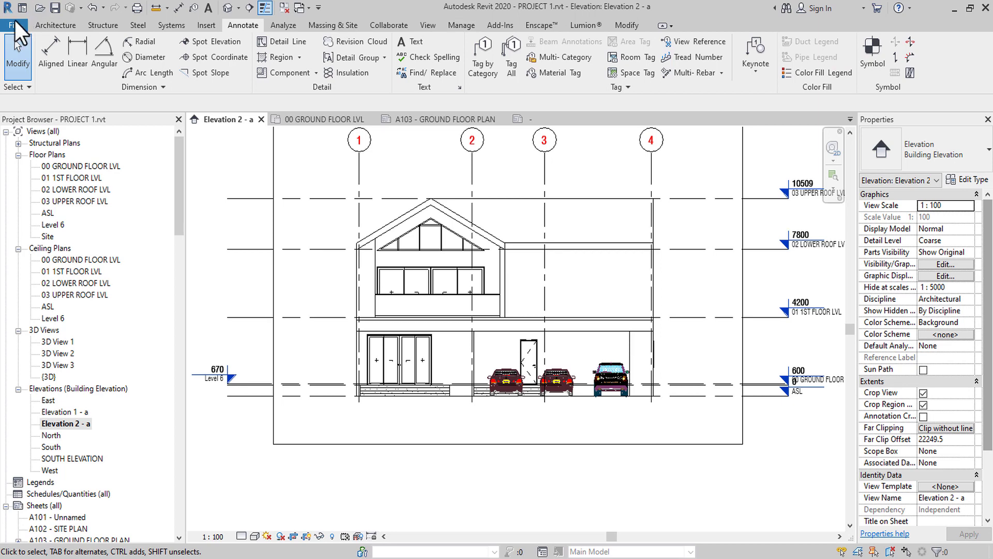
Measure the vertical offset between Level 6 and 00 GROUND FLOOR LVL with a temporary aligned dimension, without placing it
{"action": "left_click", "coordinate": [49, 26]}
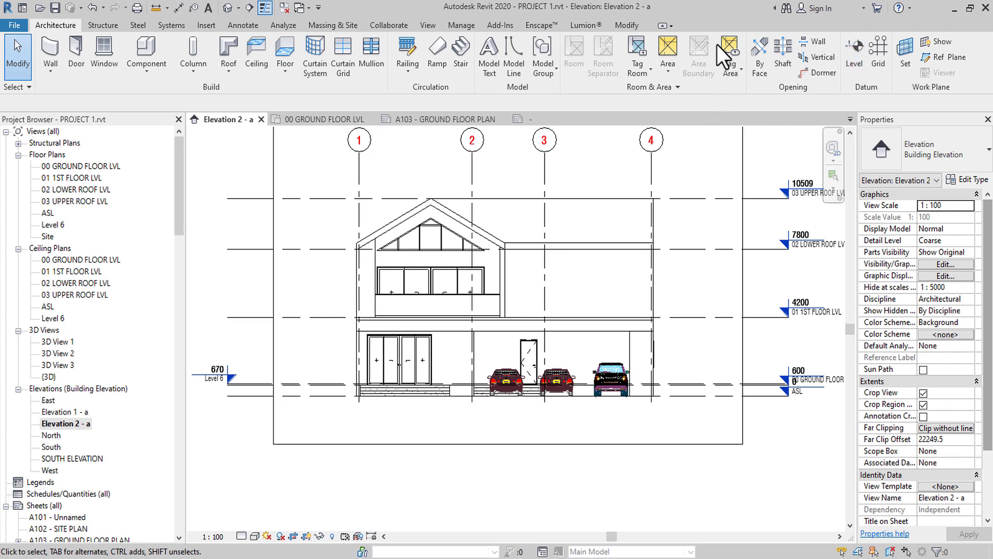
{"action": "scroll", "coordinate": [242, 393], "scroll_direction": "up", "scroll_amount": 5}
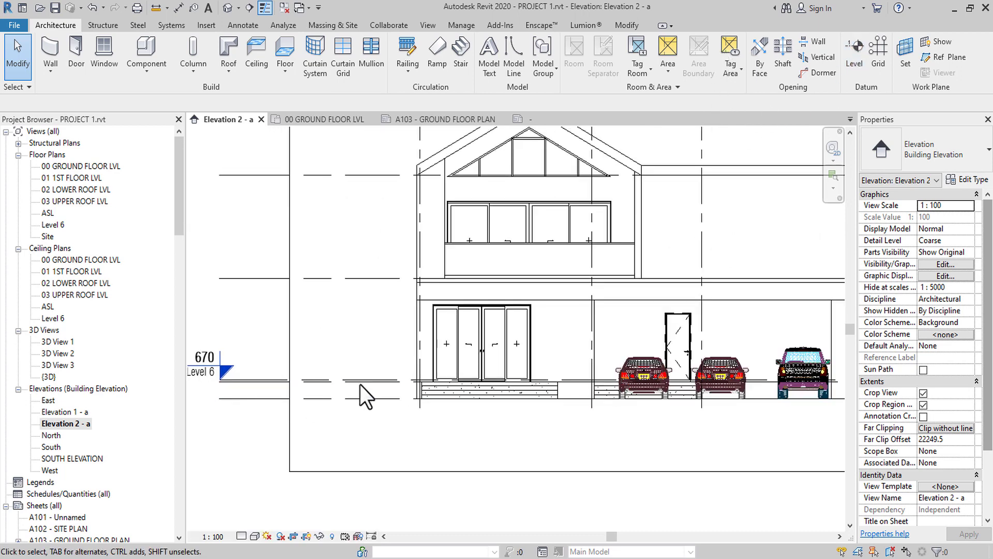
{"action": "middle_click_drag", "start_coordinate": [314, 380], "coordinate": [512, 391]}
{"action": "scroll", "coordinate": [355, 395], "scroll_direction": "up", "scroll_amount": 3}
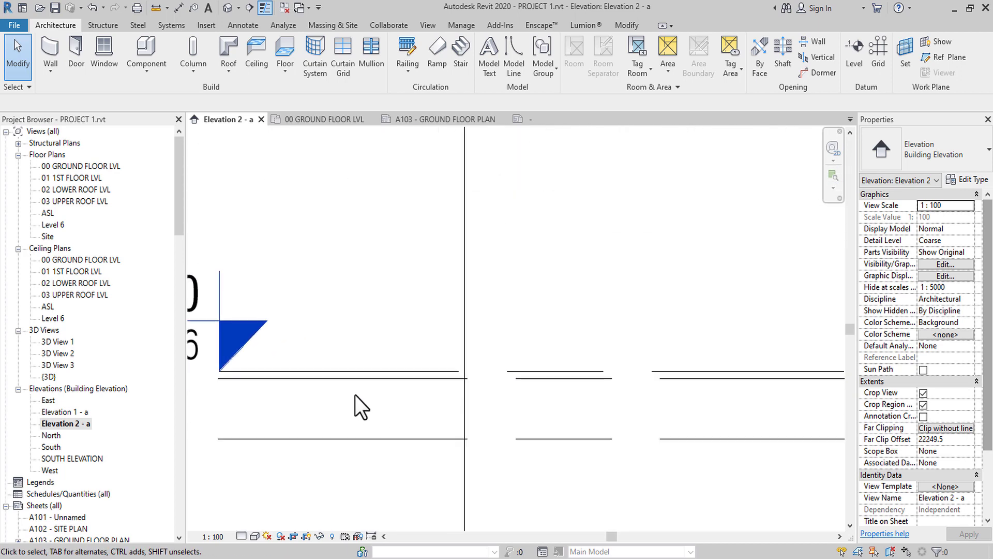
{"action": "middle_click_drag", "start_coordinate": [357, 380], "coordinate": [448, 405]}
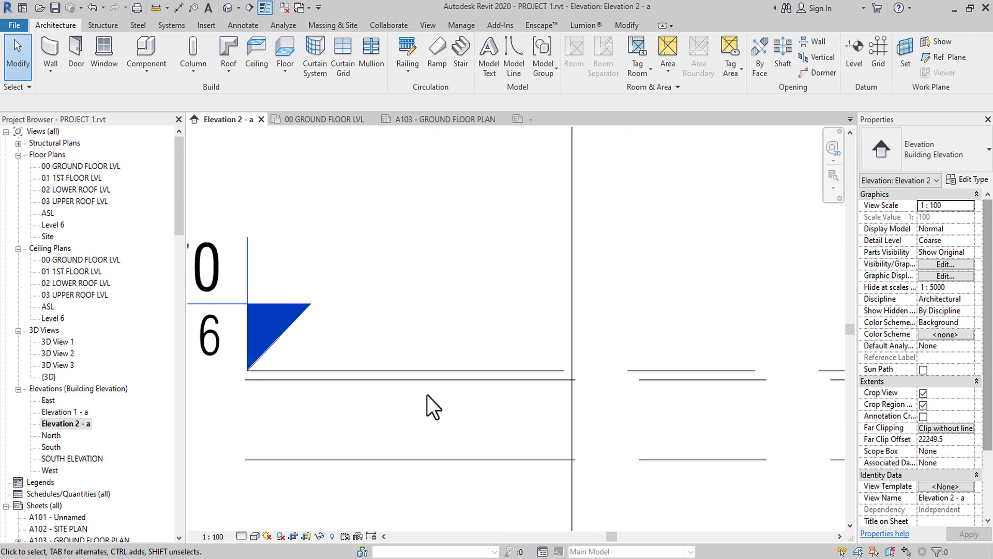
{"action": "key", "text": "d"}
{"action": "key", "text": "i"}
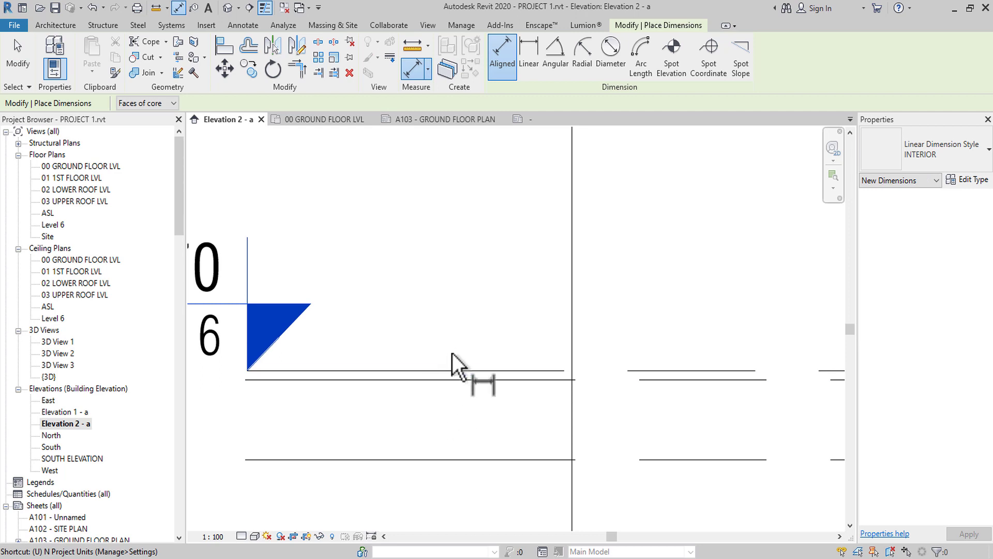
{"action": "scroll", "coordinate": [452, 356], "scroll_direction": "up", "scroll_amount": 2}
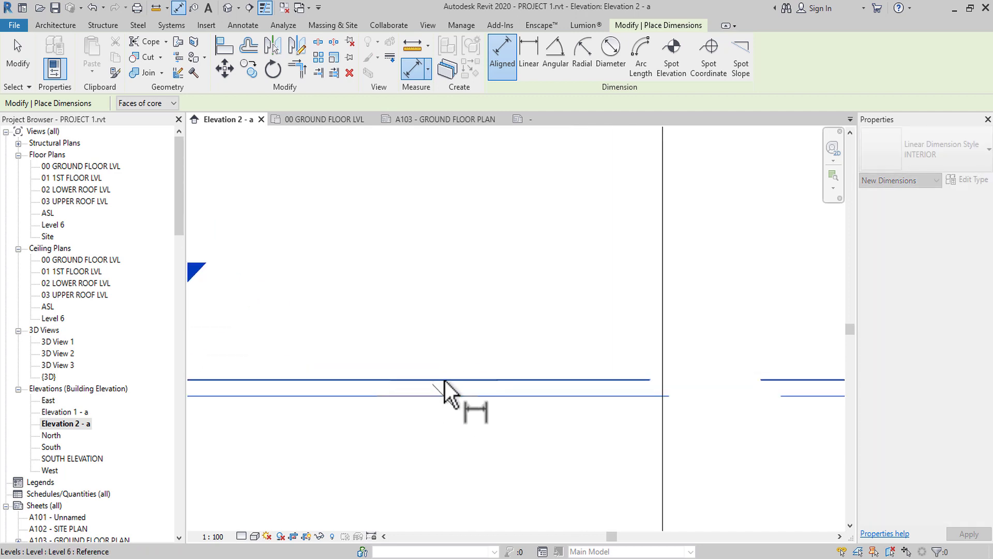
{"action": "left_click", "coordinate": [444, 395]}
{"action": "scroll", "coordinate": [448, 394], "scroll_direction": "down", "scroll_amount": 3}
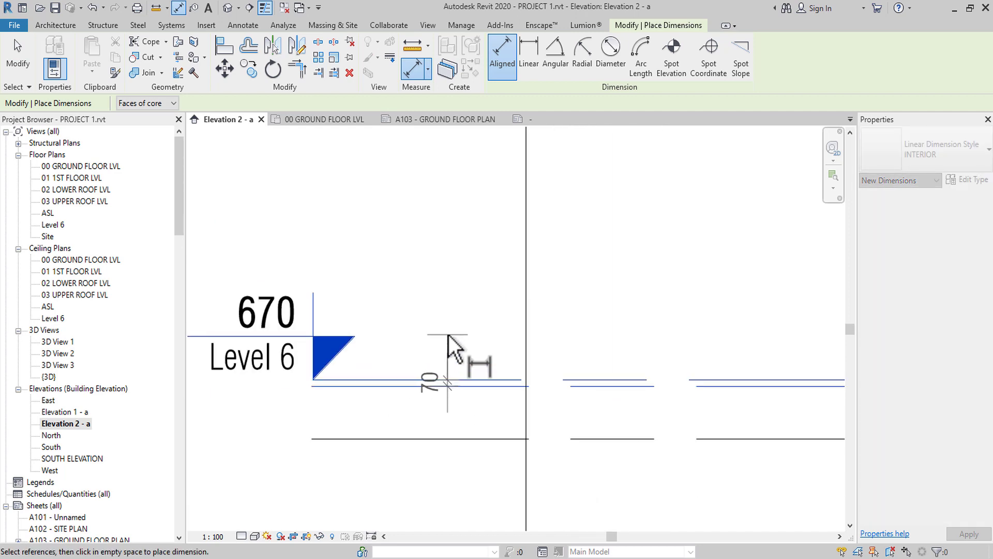
{"action": "right_click", "coordinate": [448, 336]}
{"action": "left_click", "coordinate": [463, 346]}
{"action": "scroll", "coordinate": [448, 398], "scroll_direction": "up", "scroll_amount": 3}
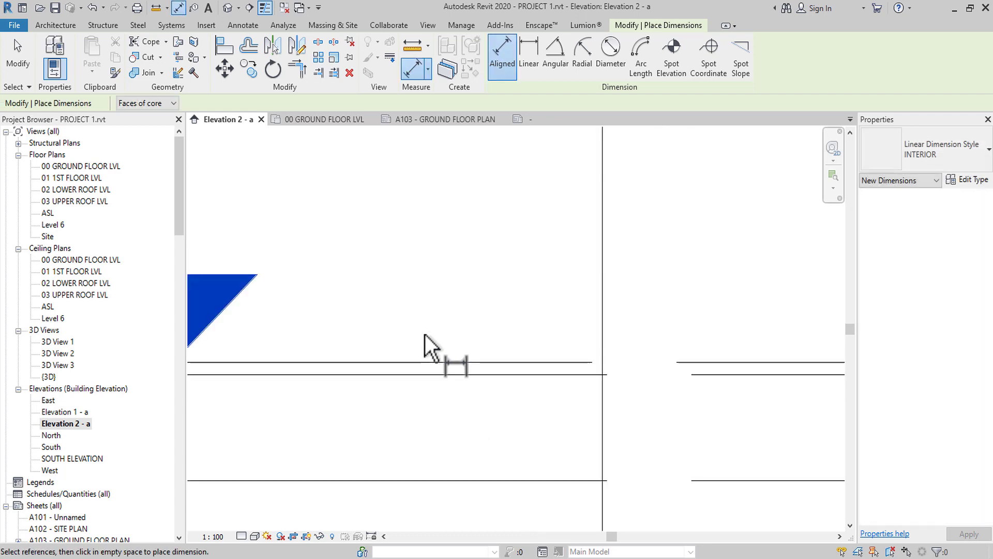
{"action": "scroll", "coordinate": [432, 328], "scroll_direction": "down", "scroll_amount": 1}
{"action": "right_click", "coordinate": [435, 322]}
{"action": "left_click", "coordinate": [454, 326]}
{"action": "scroll", "coordinate": [482, 355], "scroll_direction": "down", "scroll_amount": 3}
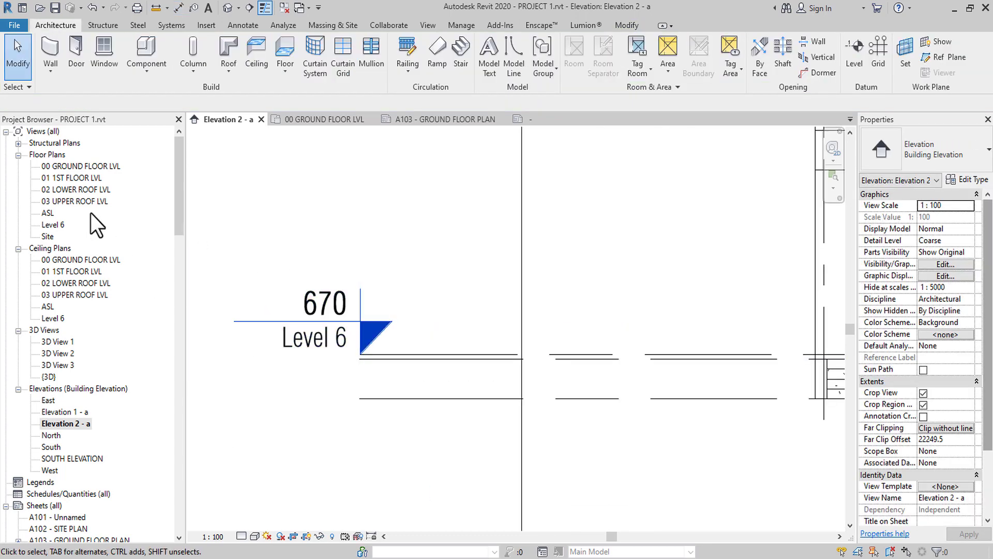
Examine the entrance door, its steps and the level lines beside the Level 6 marker in the elevation
{"action": "scroll", "coordinate": [523, 383], "scroll_direction": "down", "scroll_amount": 2}
{"action": "middle_click_drag", "start_coordinate": [547, 399], "coordinate": [430, 389]}
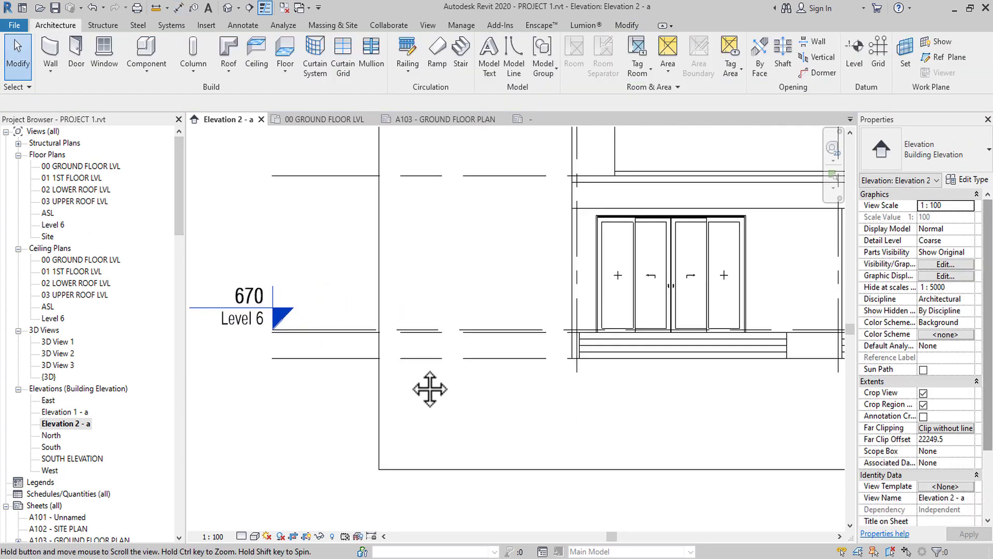
{"action": "scroll", "coordinate": [574, 328], "scroll_direction": "up", "scroll_amount": 3}
{"action": "middle_click_drag", "start_coordinate": [657, 362], "coordinate": [536, 365]}
{"action": "scroll", "coordinate": [628, 356], "scroll_direction": "down", "scroll_amount": 2}
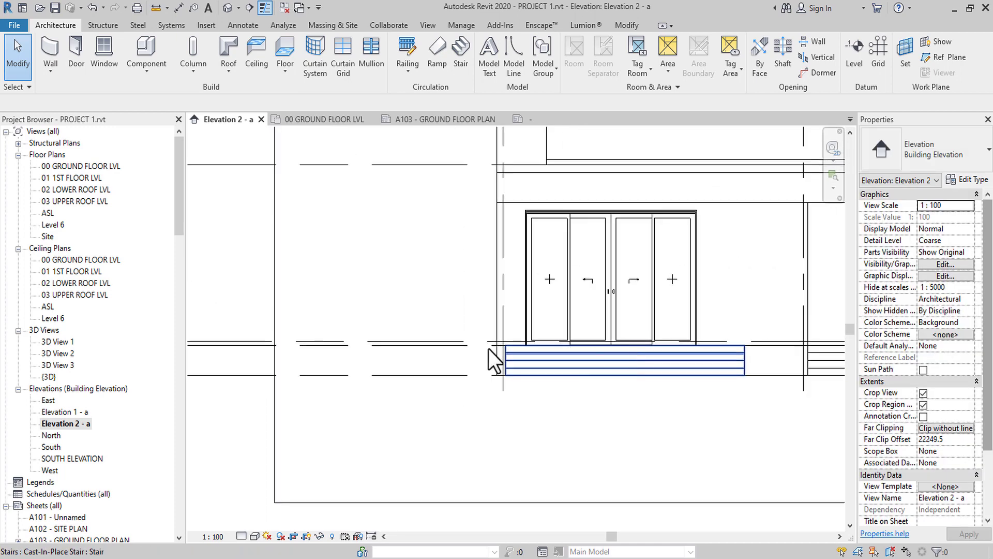
Open the 00 GROUND FLOOR LVL floor plan and review the foyer, front terrace and garage area
{"action": "double_click", "coordinate": [75, 166]}
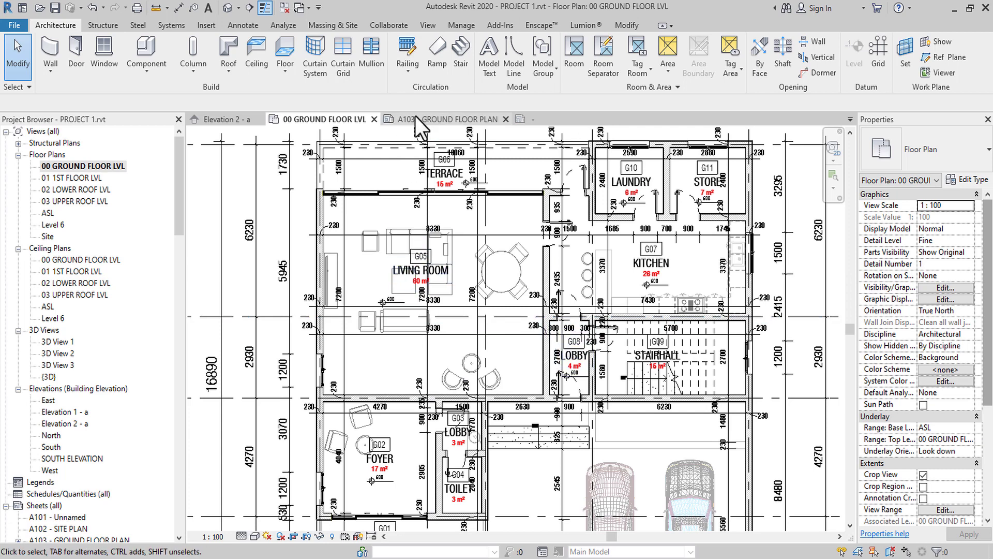
{"action": "left_click", "coordinate": [547, 120]}
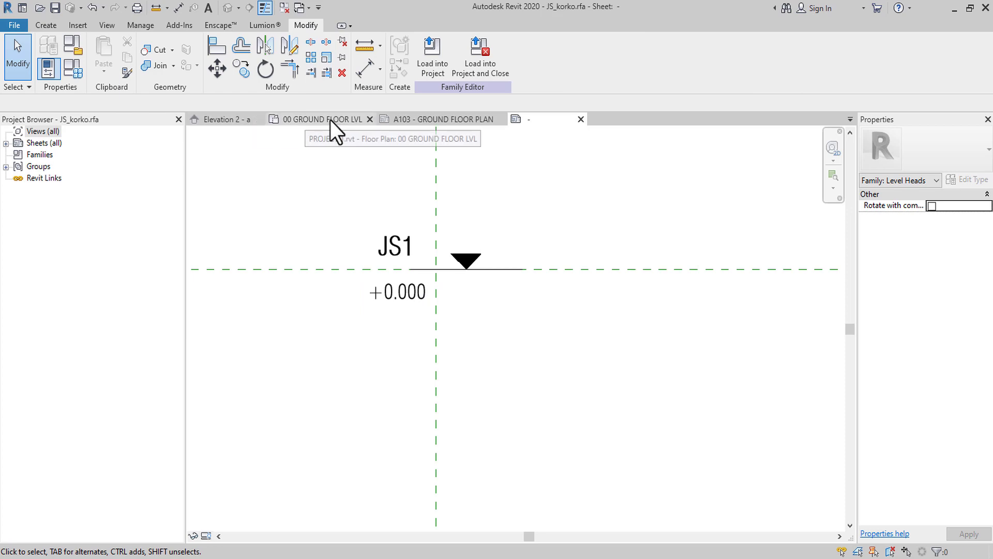
{"action": "left_click", "coordinate": [330, 120]}
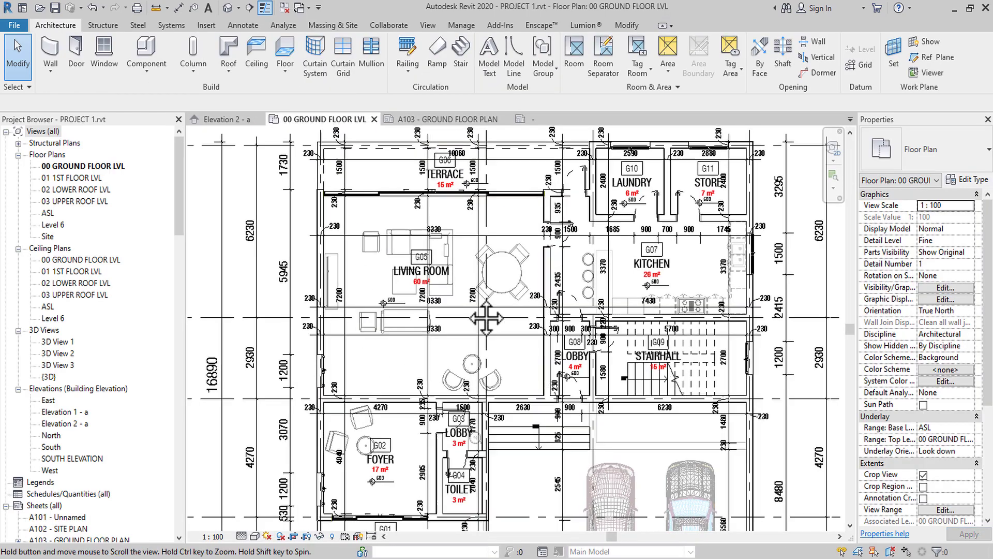
{"action": "middle_click_drag", "start_coordinate": [486, 318], "coordinate": [531, 256]}
{"action": "scroll", "coordinate": [536, 250], "scroll_direction": "down", "scroll_amount": 1}
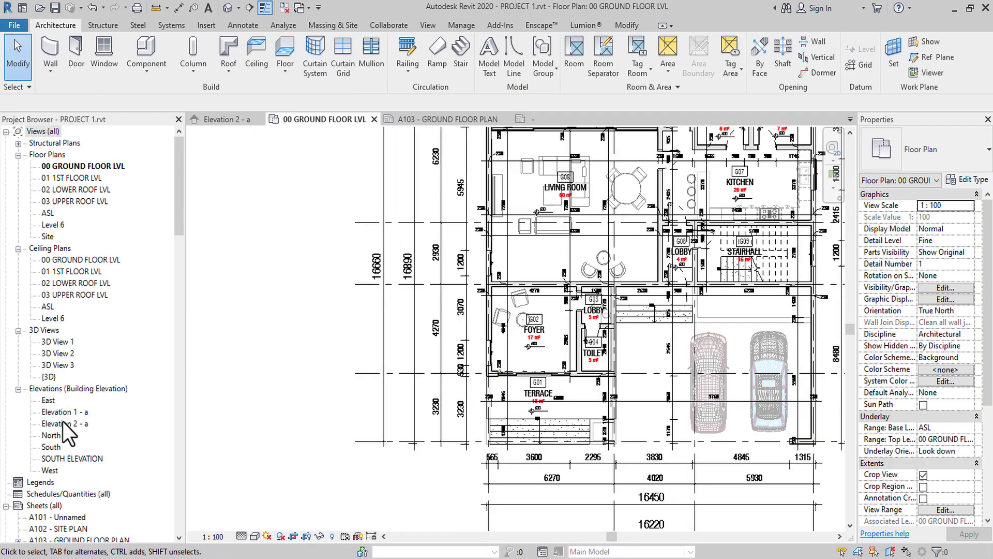
Return to the Elevation 2 - a view and rename Level 6 as 00 GROUND FFL
{"action": "double_click", "coordinate": [65, 423]}
{"action": "middle_click_drag", "start_coordinate": [421, 372], "coordinate": [555, 378]}
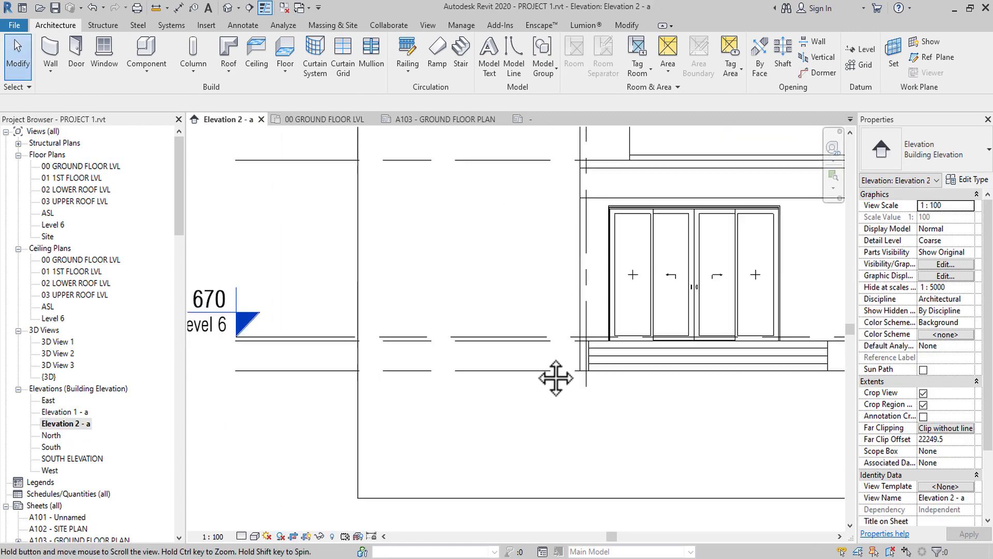
{"action": "scroll", "coordinate": [362, 352], "scroll_direction": "up", "scroll_amount": 2}
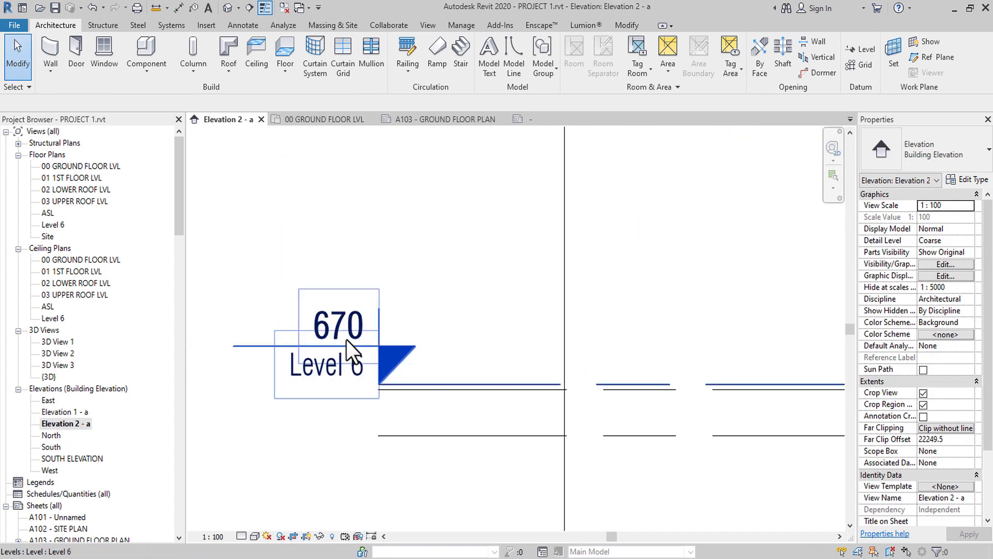
{"action": "left_click", "coordinate": [326, 369]}
{"action": "left_click", "coordinate": [326, 372]}
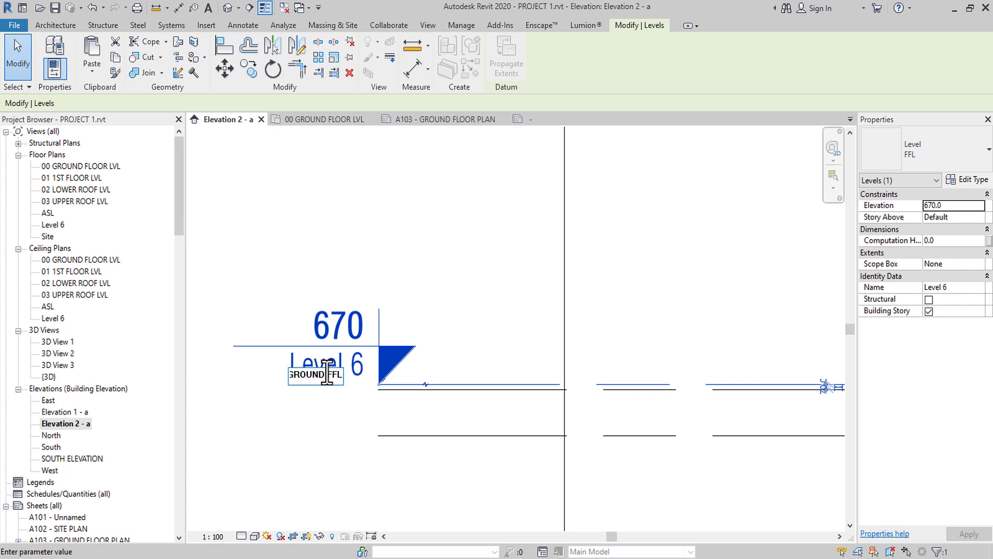
{"action": "left_click", "coordinate": [429, 295]}
{"action": "scroll", "coordinate": [435, 304], "scroll_direction": "down", "scroll_amount": 2}
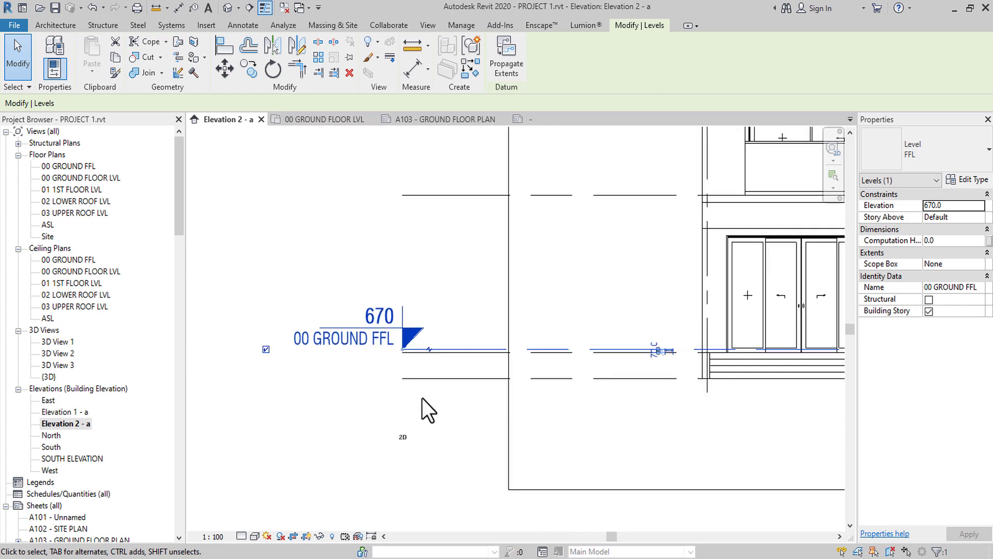
{"action": "left_click", "coordinate": [362, 374]}
{"action": "scroll", "coordinate": [351, 362], "scroll_direction": "down", "scroll_amount": 2}
{"action": "scroll", "coordinate": [357, 361], "scroll_direction": "up", "scroll_amount": 3}
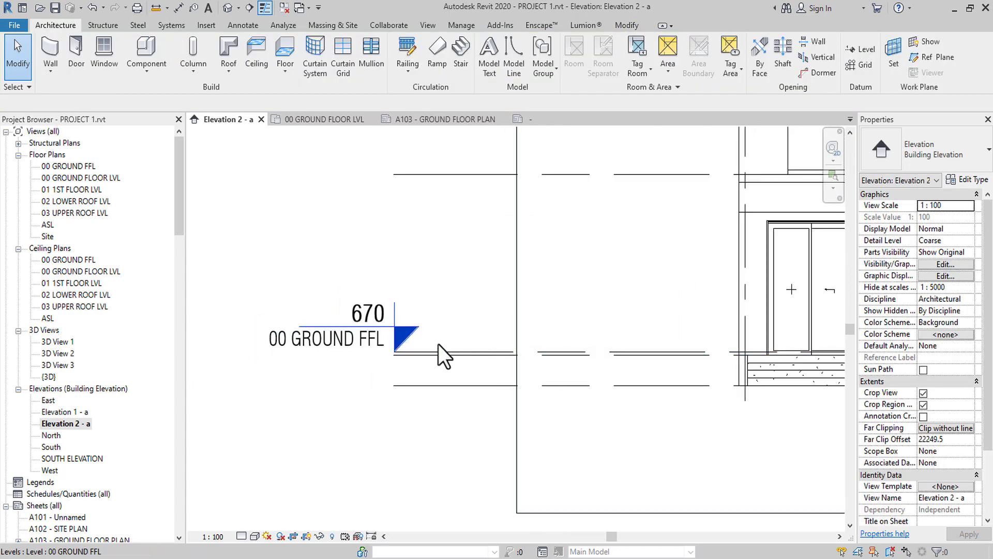
{"action": "scroll", "coordinate": [341, 339], "scroll_direction": "down", "scroll_amount": 2}
{"action": "scroll", "coordinate": [422, 337], "scroll_direction": "up", "scroll_amount": 2}
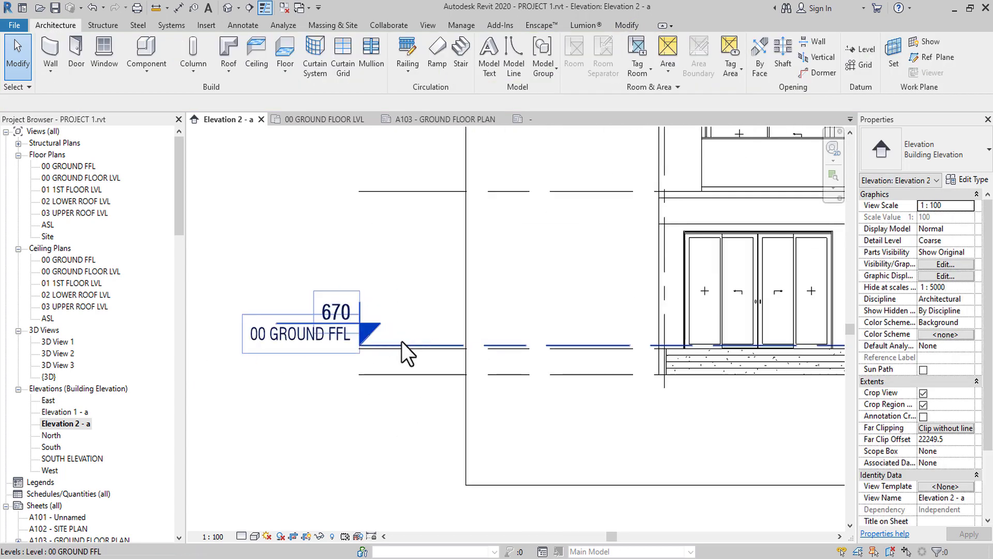
Add an elbow to the ASL level line so its head drops clear of the 00 GROUND FLOOR LVL head
{"action": "scroll", "coordinate": [401, 342], "scroll_direction": "down", "scroll_amount": 2}
{"action": "scroll", "coordinate": [364, 340], "scroll_direction": "down", "scroll_amount": 2}
{"action": "middle_click_drag", "start_coordinate": [730, 402], "coordinate": [528, 394]}
{"action": "scroll", "coordinate": [712, 336], "scroll_direction": "up", "scroll_amount": 2}
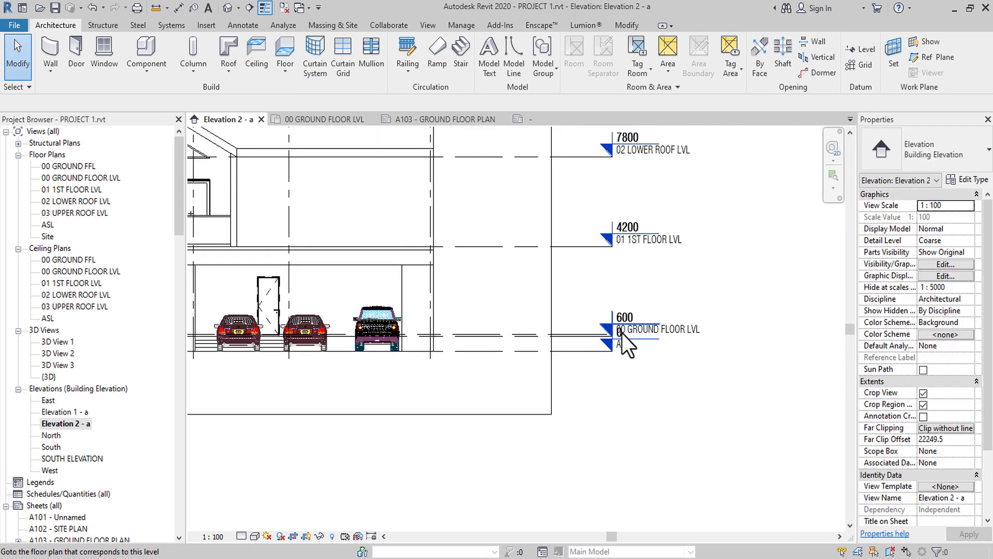
{"action": "scroll", "coordinate": [623, 337], "scroll_direction": "up", "scroll_amount": 4}
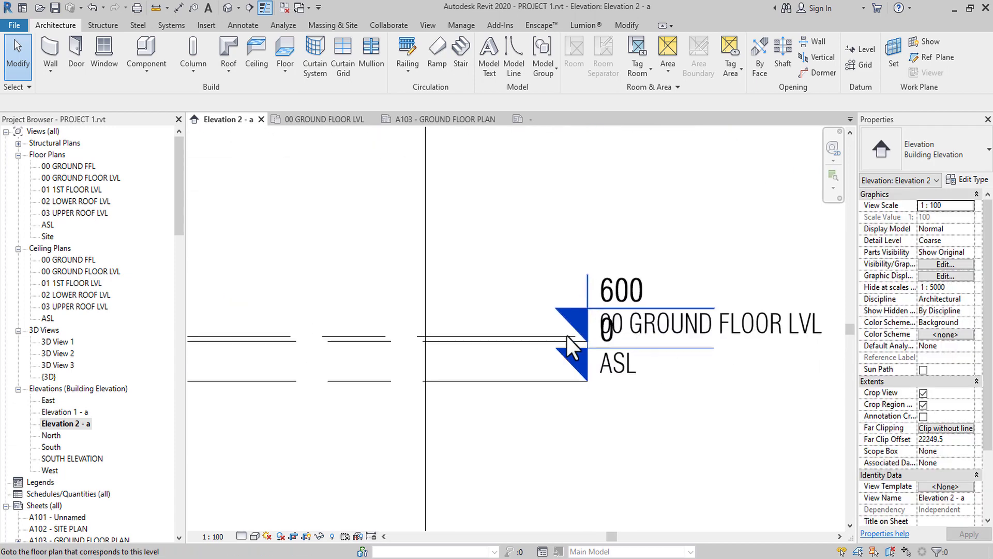
{"action": "left_click", "coordinate": [543, 380]}
{"action": "left_click", "coordinate": [545, 383]}
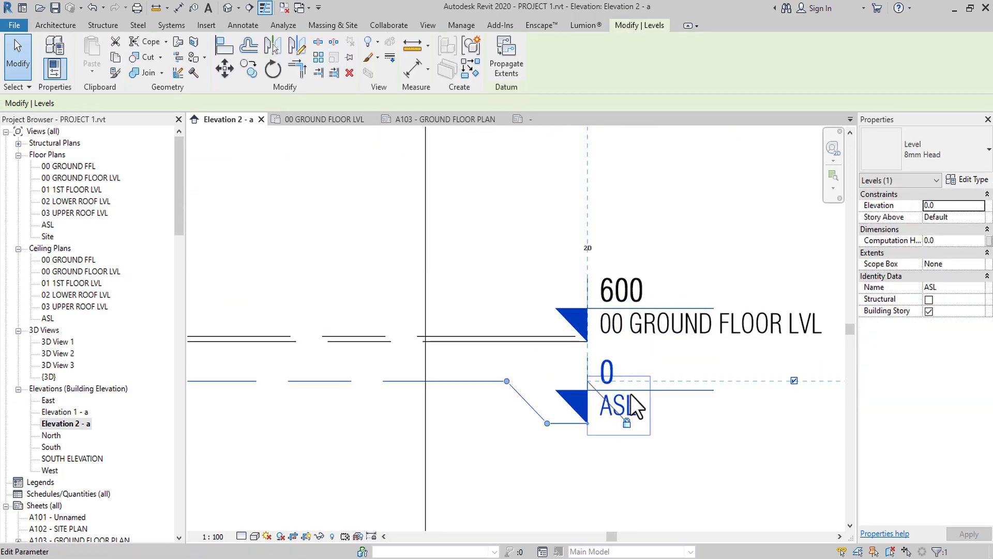
{"action": "scroll", "coordinate": [631, 394], "scroll_direction": "down", "scroll_amount": 4}
{"action": "left_click", "coordinate": [643, 483]}
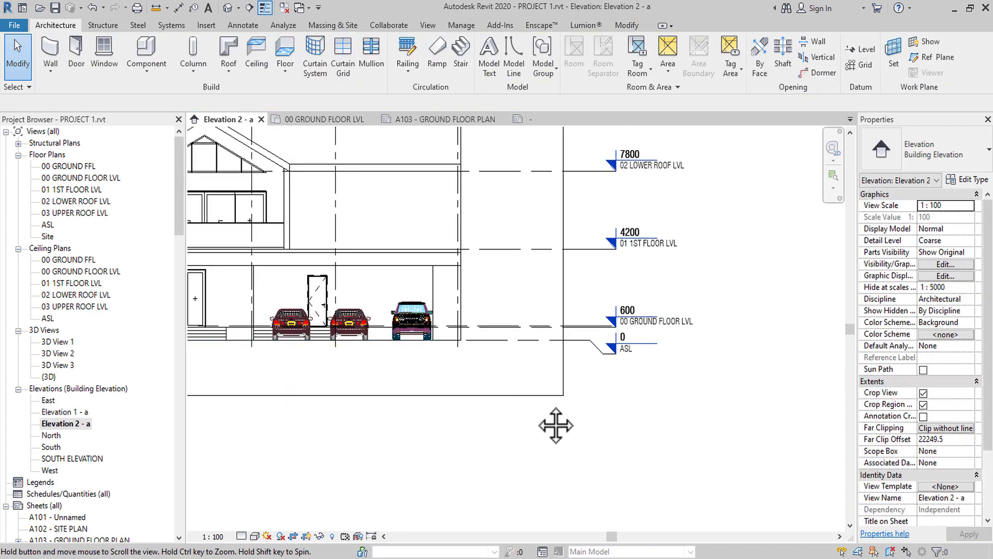
Edit the type of the 00 GROUND FFL level and apply the Hidden line pattern to the FFL type
{"action": "scroll", "coordinate": [407, 417], "scroll_direction": "down", "scroll_amount": 3}
{"action": "scroll", "coordinate": [306, 380], "scroll_direction": "up", "scroll_amount": 4}
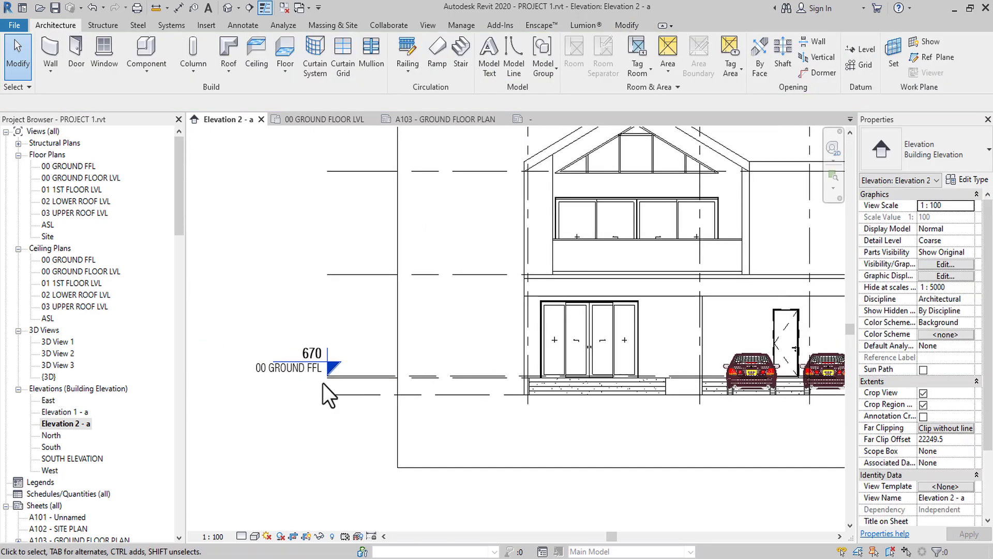
{"action": "scroll", "coordinate": [323, 383], "scroll_direction": "up", "scroll_amount": 2}
{"action": "left_click", "coordinate": [369, 370]}
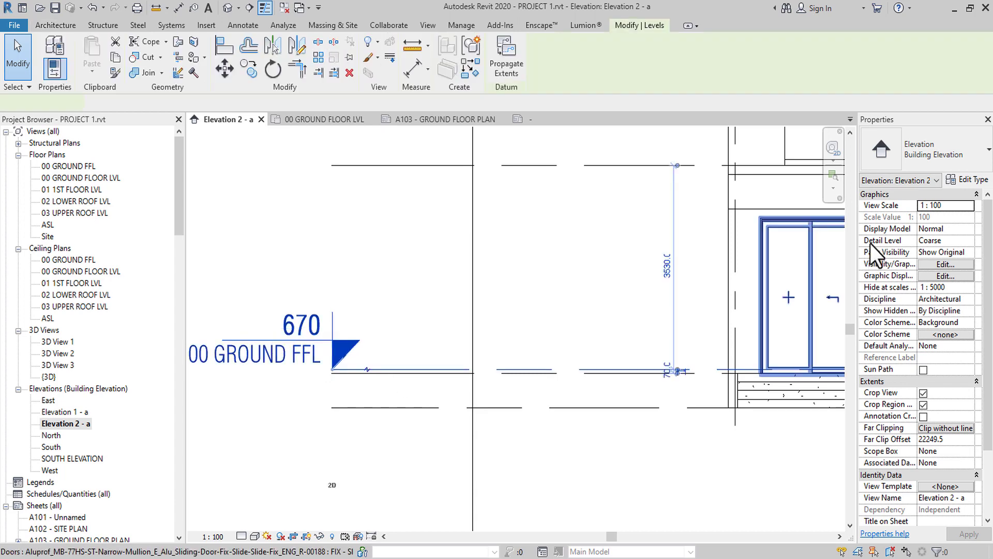
{"action": "left_click", "coordinate": [970, 179]}
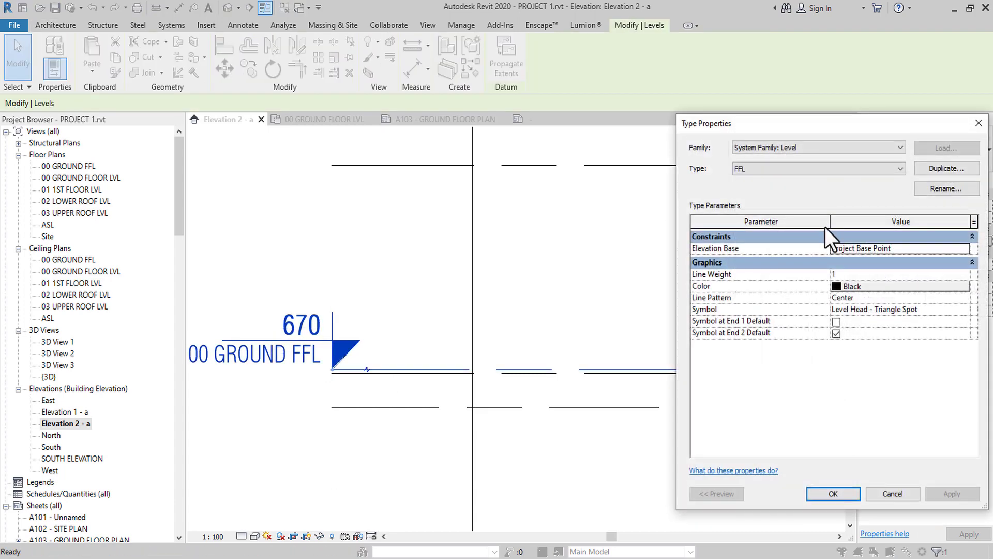
{"action": "left_click_drag", "start_coordinate": [891, 124], "coordinate": [799, 102]}
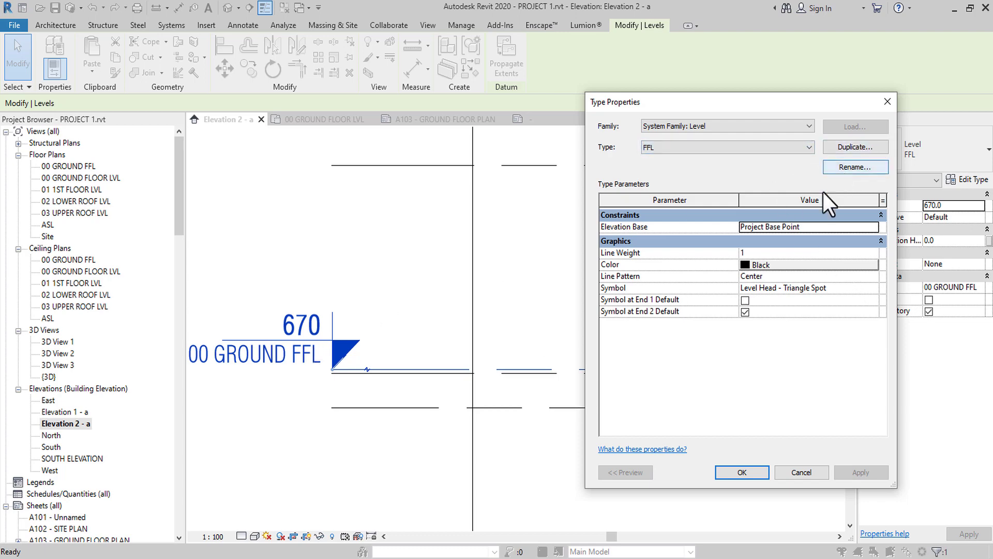
{"action": "left_click", "coordinate": [877, 278]}
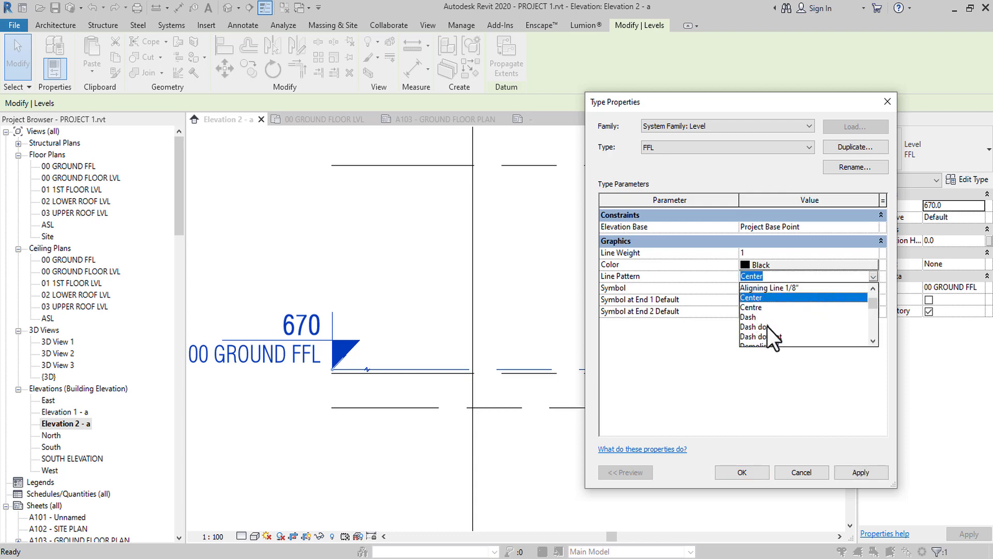
{"action": "scroll", "coordinate": [765, 327], "scroll_direction": "down", "scroll_amount": 1}
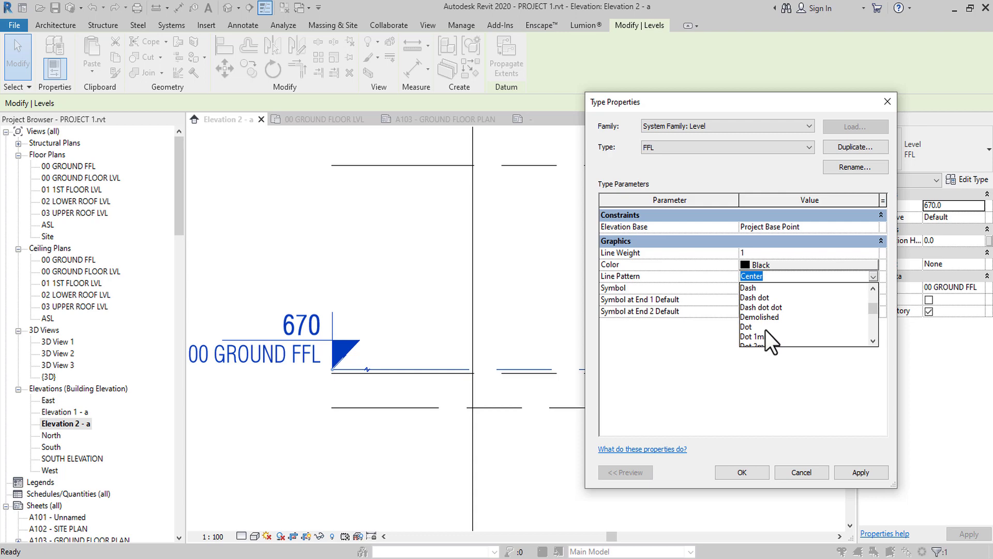
{"action": "scroll", "coordinate": [765, 330], "scroll_direction": "down", "scroll_amount": 2}
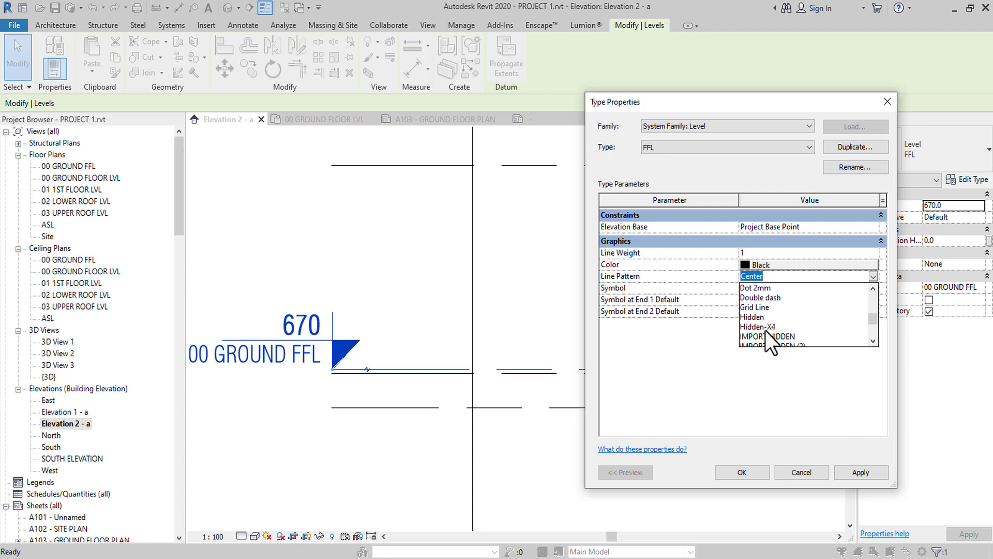
{"action": "left_click", "coordinate": [760, 317]}
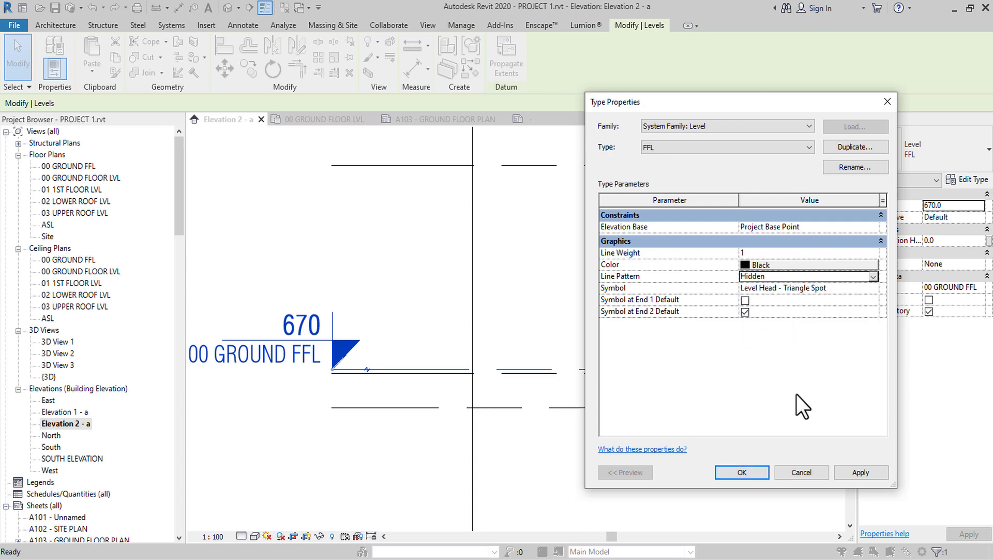
{"action": "left_click", "coordinate": [854, 472]}
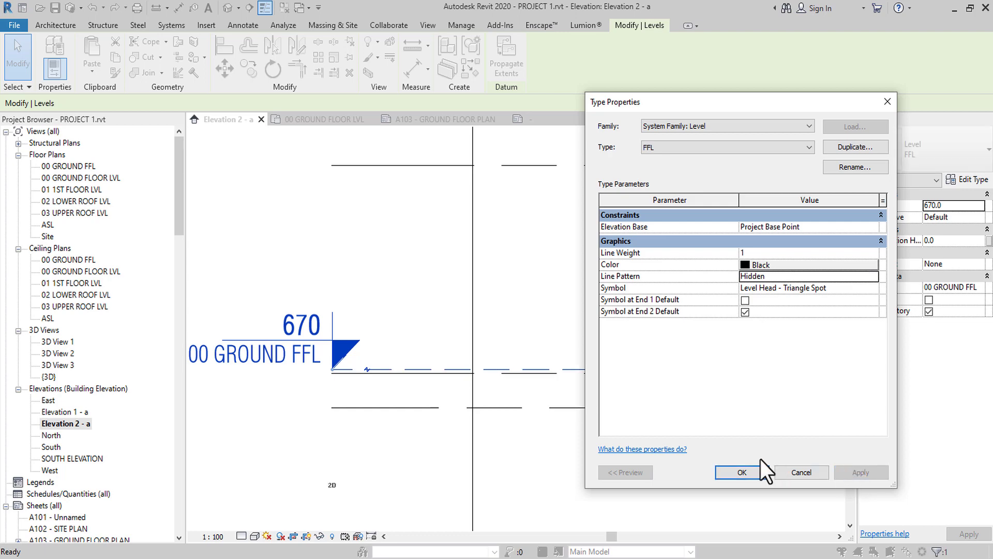
Set the FFL level type's color to gray, RGB 128-128-128, and accept the type properties
{"action": "left_click", "coordinate": [788, 266]}
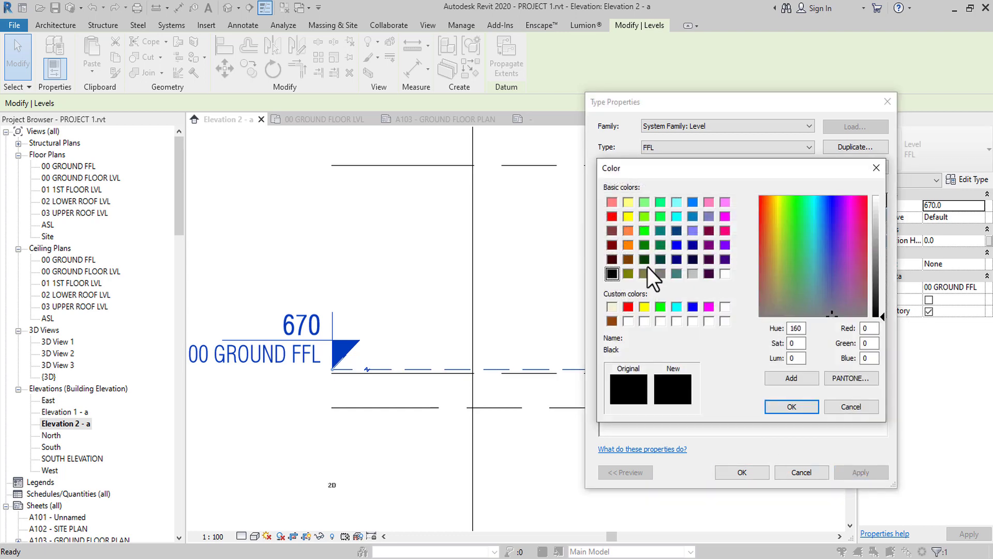
{"action": "left_click", "coordinate": [660, 273]}
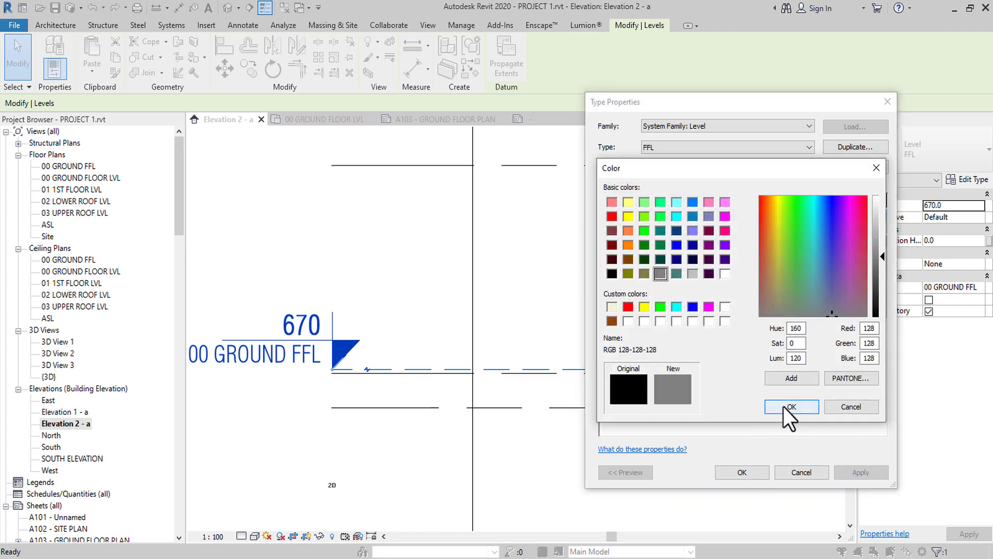
{"action": "left_click", "coordinate": [783, 407]}
{"action": "left_click", "coordinate": [747, 470]}
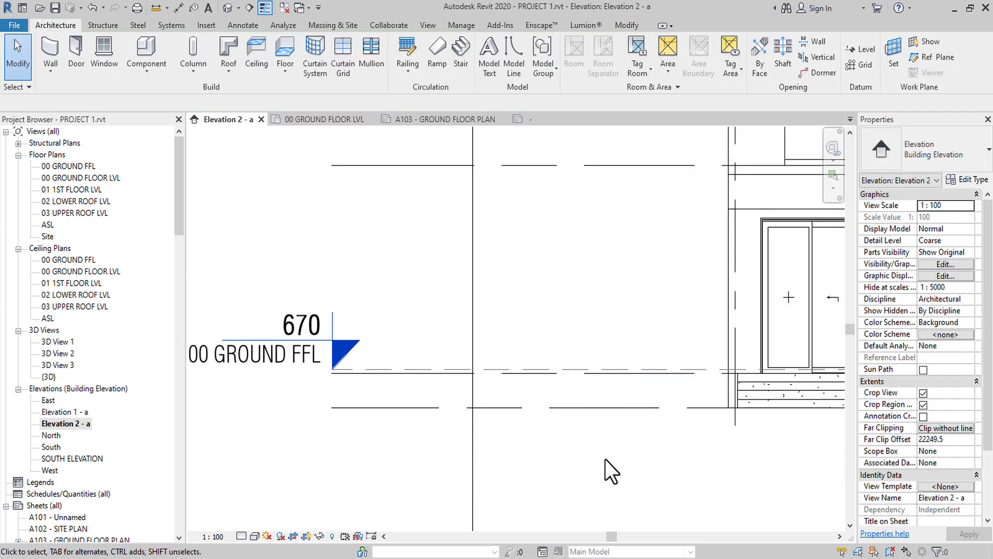
Create a level similar to 00 GROUND FFL across the house, 200 mm above 01 1ST FLOOR LVL at elevation 4400
{"action": "scroll", "coordinate": [605, 459], "scroll_direction": "down", "scroll_amount": 2}
{"action": "scroll", "coordinate": [465, 391], "scroll_direction": "up", "scroll_amount": 2}
{"action": "left_click", "coordinate": [464, 405]}
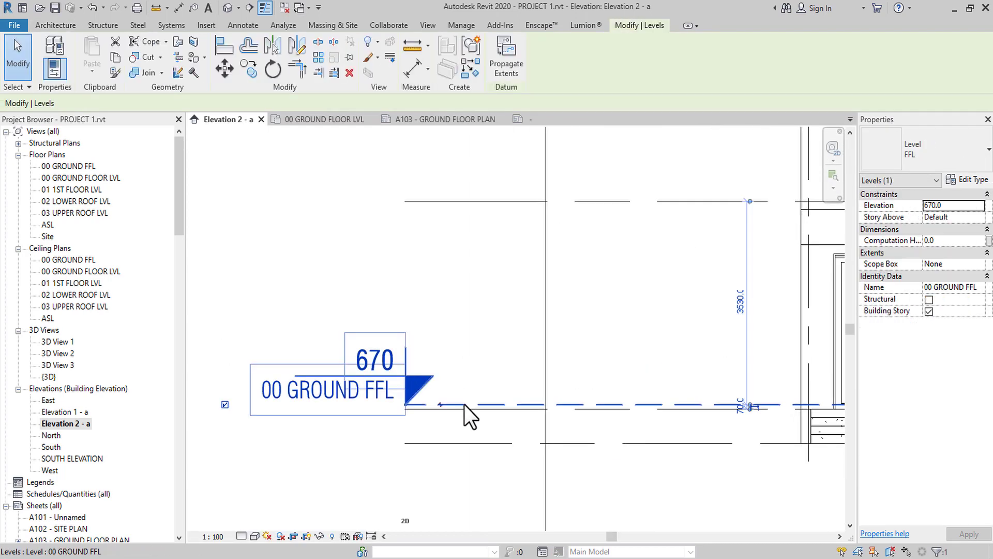
{"action": "left_click", "coordinate": [474, 73]}
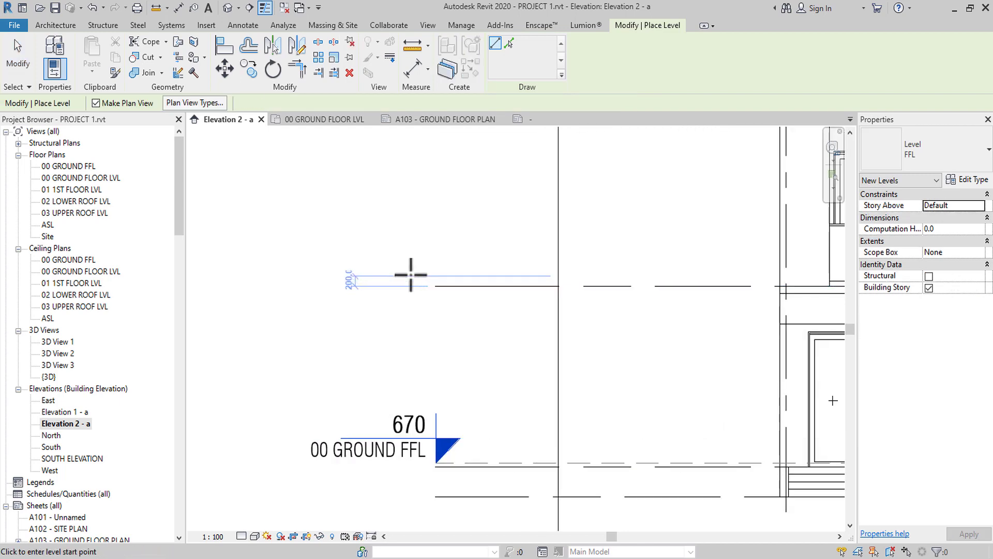
{"action": "left_click", "coordinate": [411, 275]}
{"action": "scroll", "coordinate": [459, 280], "scroll_direction": "down", "scroll_amount": 3}
{"action": "middle_click_drag", "start_coordinate": [663, 293], "coordinate": [479, 282]}
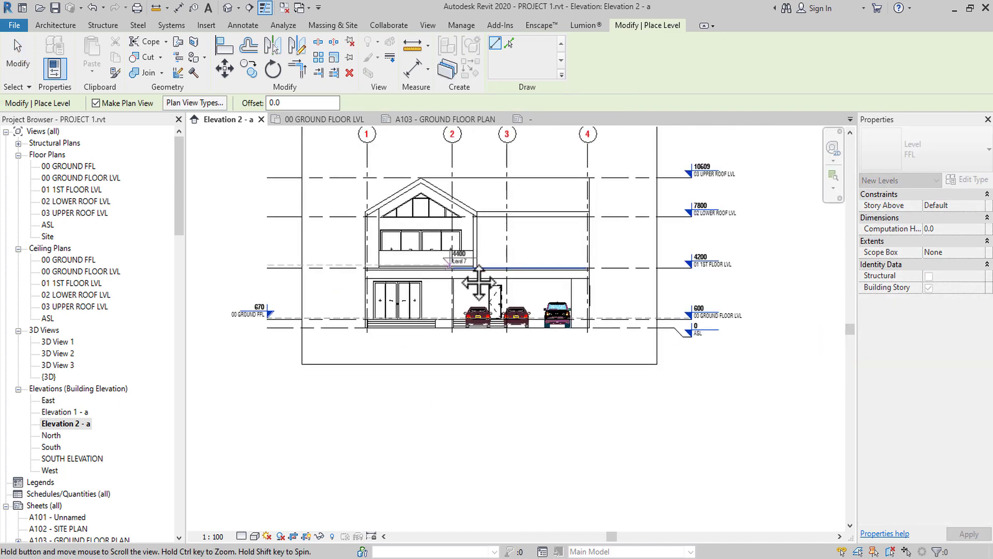
{"action": "scroll", "coordinate": [724, 275], "scroll_direction": "up", "scroll_amount": 3}
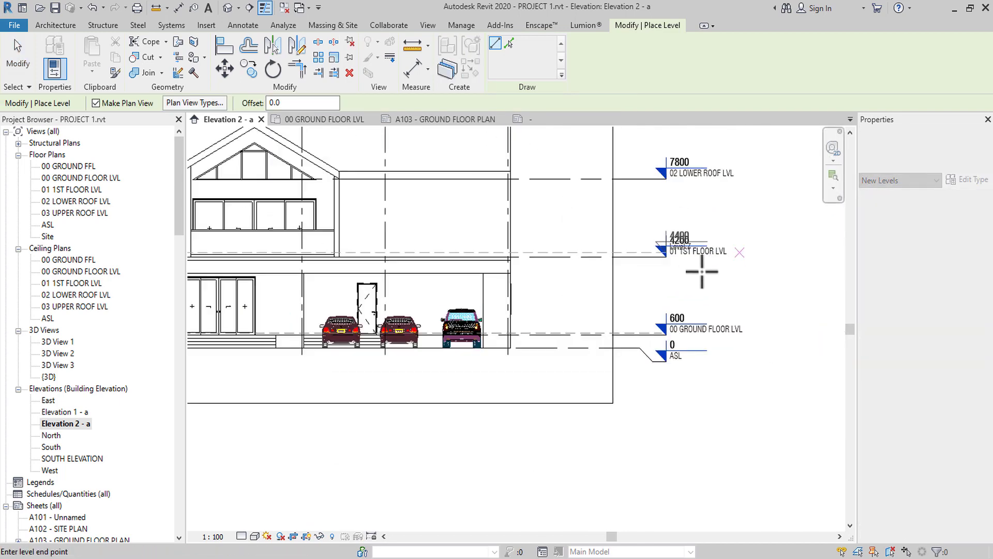
{"action": "left_click", "coordinate": [654, 248]}
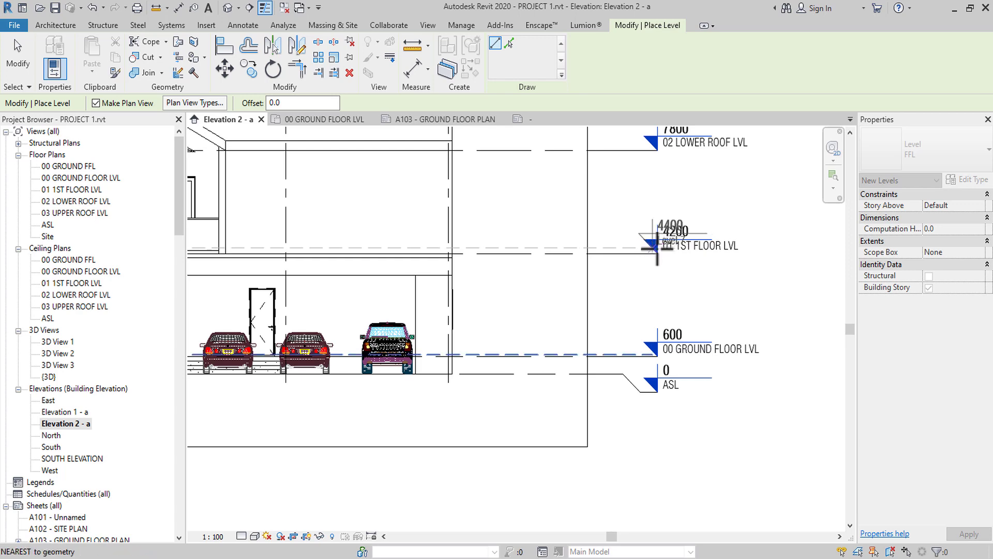
{"action": "right_click", "coordinate": [688, 283]}
{"action": "left_click", "coordinate": [721, 289]}
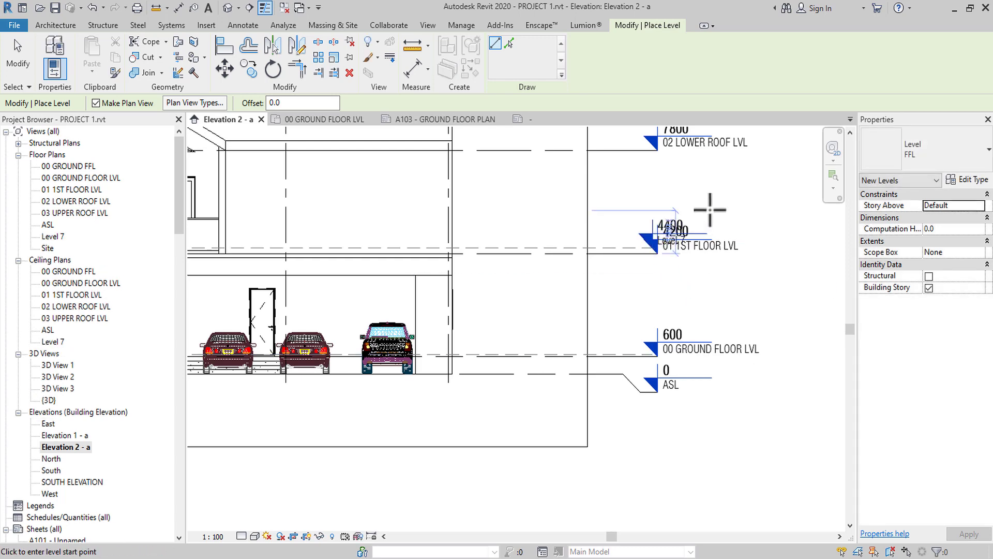
{"action": "right_click", "coordinate": [728, 219]}
{"action": "left_click", "coordinate": [730, 220]}
Examine the new 4400 level line and its head at the opposite end of the elevation
{"action": "left_click", "coordinate": [675, 248]}
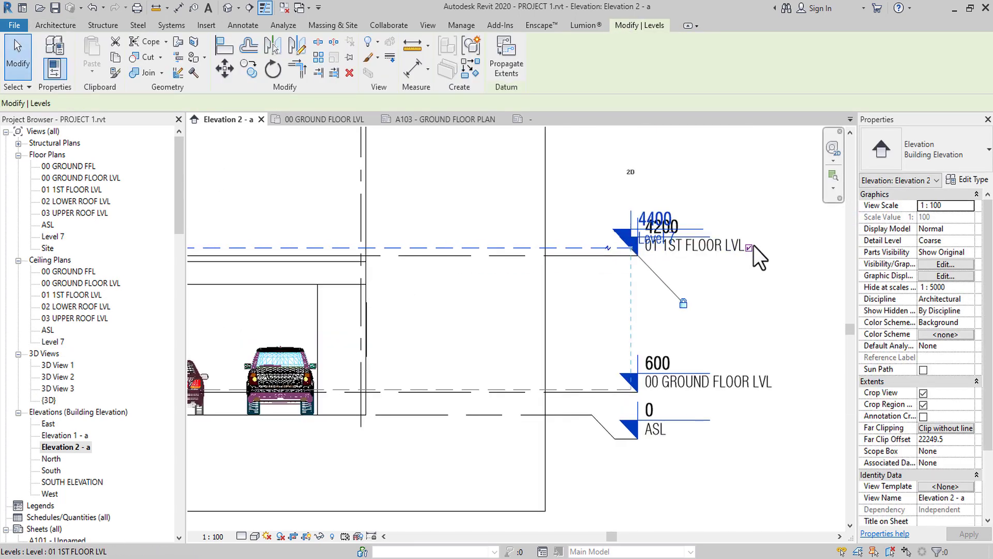
{"action": "scroll", "coordinate": [755, 253], "scroll_direction": "down", "scroll_amount": 2}
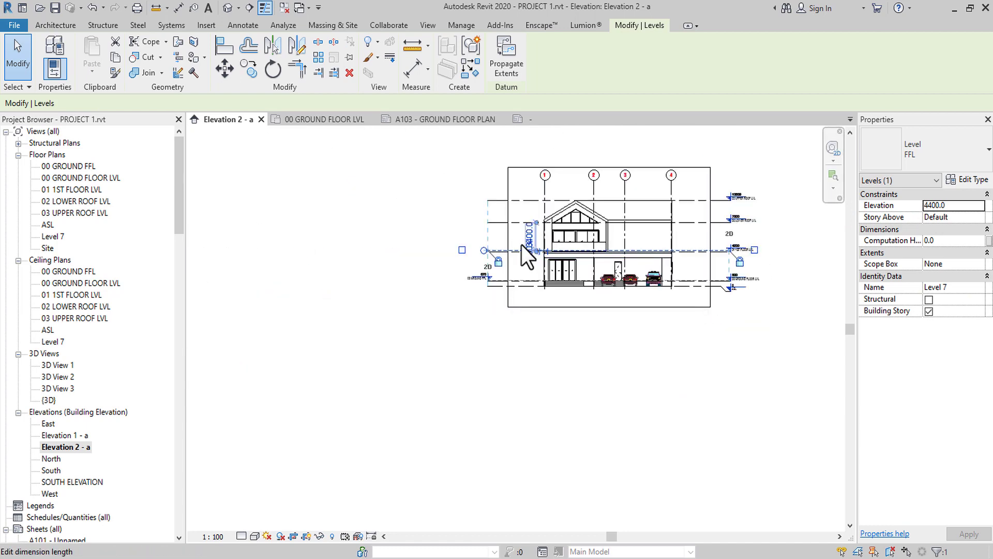
{"action": "scroll", "coordinate": [346, 259], "scroll_direction": "up", "scroll_amount": 4}
{"action": "scroll", "coordinate": [365, 262], "scroll_direction": "up", "scroll_amount": 2}
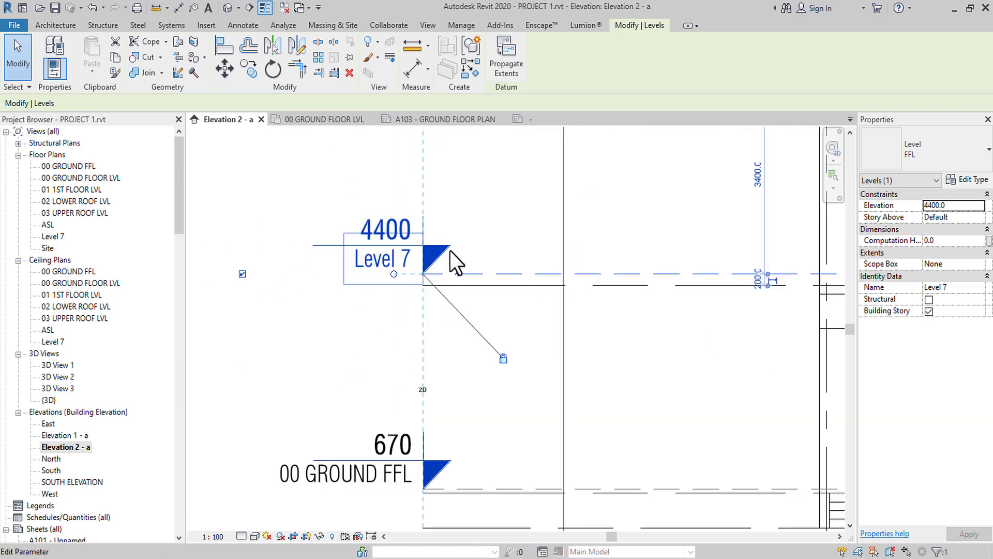
{"action": "left_click", "coordinate": [480, 219]}
{"action": "scroll", "coordinate": [493, 264], "scroll_direction": "up", "scroll_amount": 1}
{"action": "left_click", "coordinate": [491, 279]}
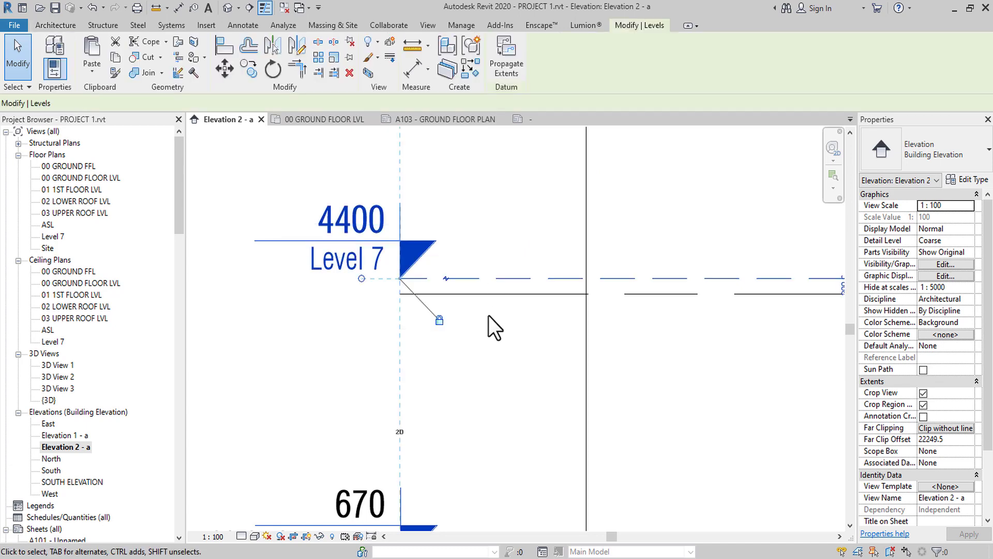
{"action": "middle_click_drag", "start_coordinate": [561, 383], "coordinate": [632, 418]}
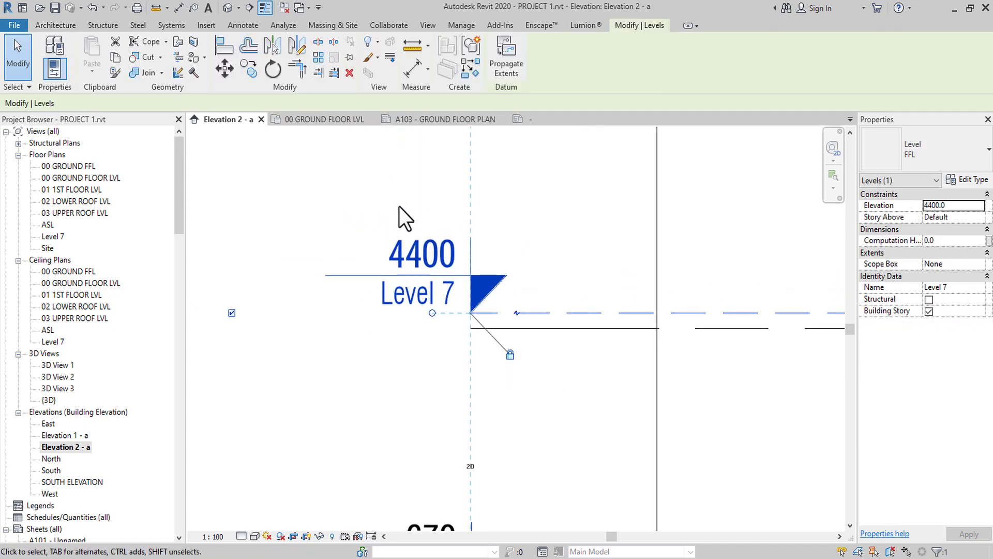
{"action": "key", "text": "Escape"}
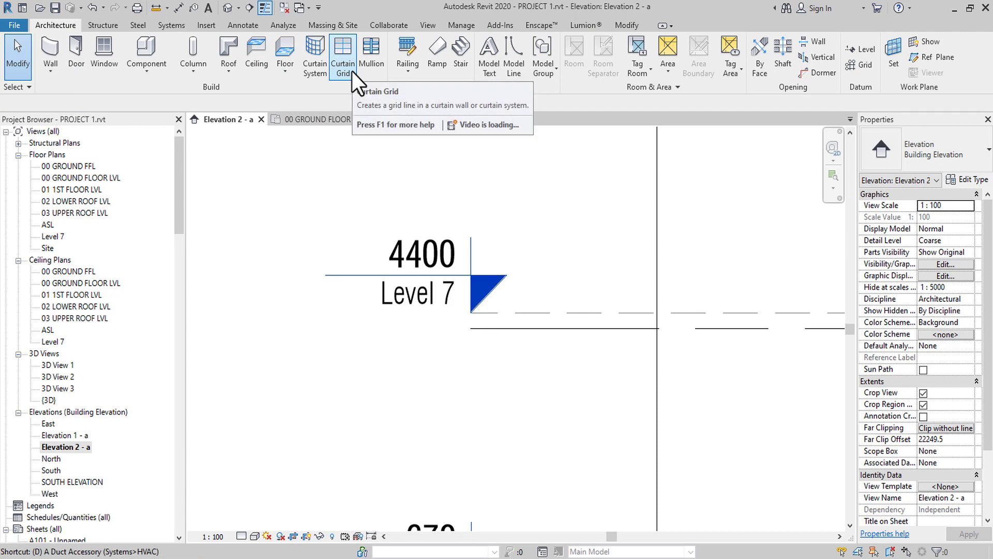
Add an aligned dimension between the new 4400 level line and the 01 1ST FLOOR LVL line
{"action": "key", "text": "i"}
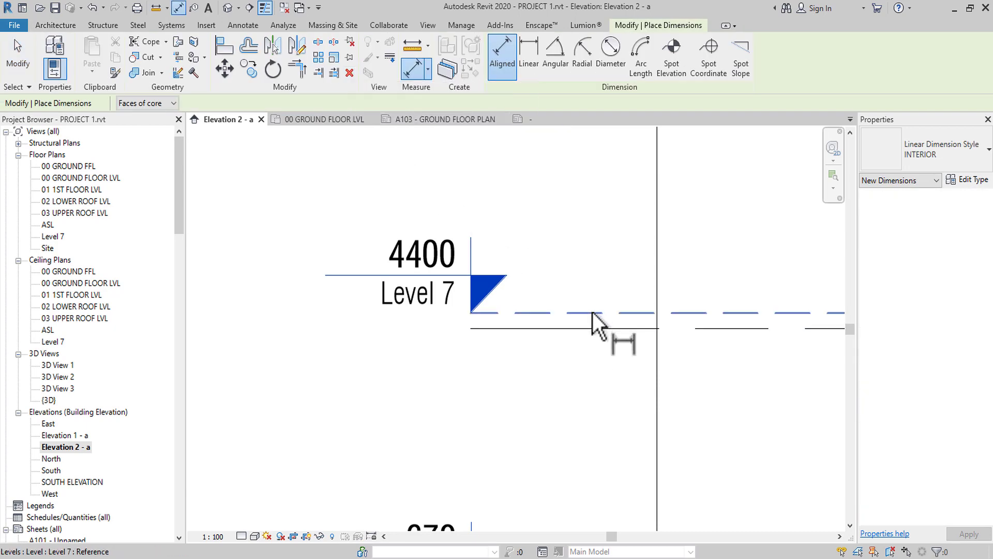
{"action": "left_click", "coordinate": [593, 314]}
{"action": "left_click", "coordinate": [594, 328]}
{"action": "left_click", "coordinate": [587, 364]}
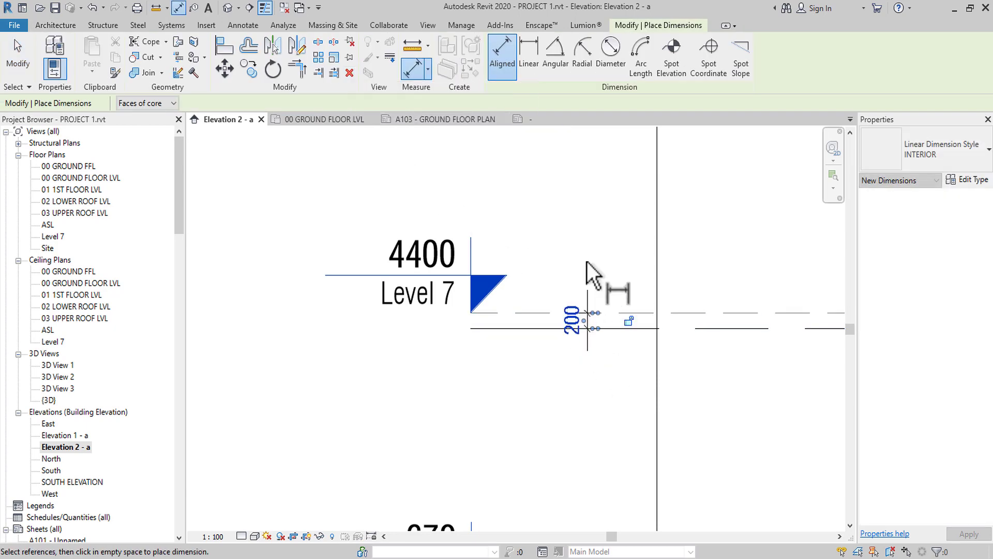
{"action": "scroll", "coordinate": [551, 257], "scroll_direction": "up", "scroll_amount": 1}
{"action": "right_click", "coordinate": [560, 240]}
{"action": "left_click", "coordinate": [586, 249]}
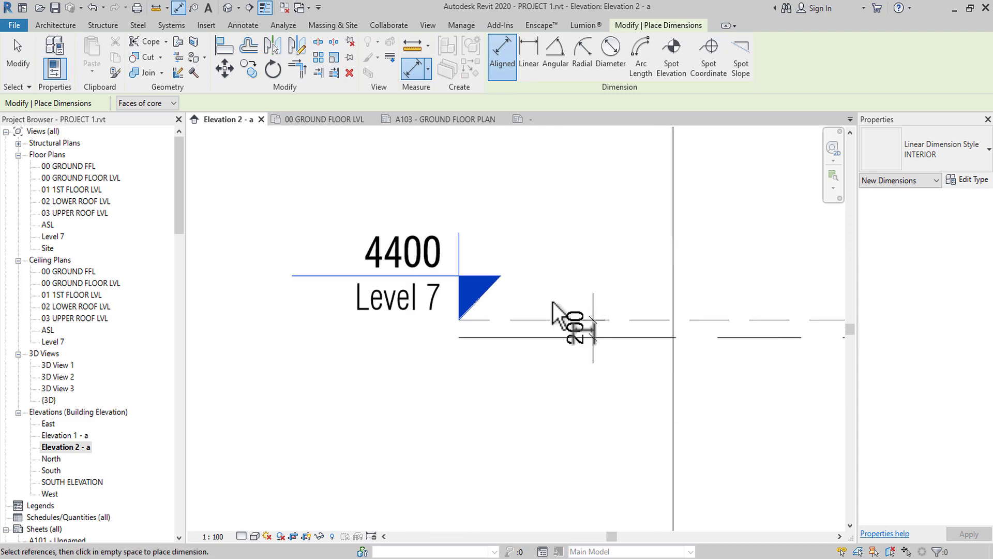
{"action": "right_click", "coordinate": [563, 241]}
{"action": "left_click", "coordinate": [576, 250]}
Set the new level's distance above 01 1ST FLOOR LVL to 70 mm and delete the helper dimension
{"action": "left_click", "coordinate": [544, 321]}
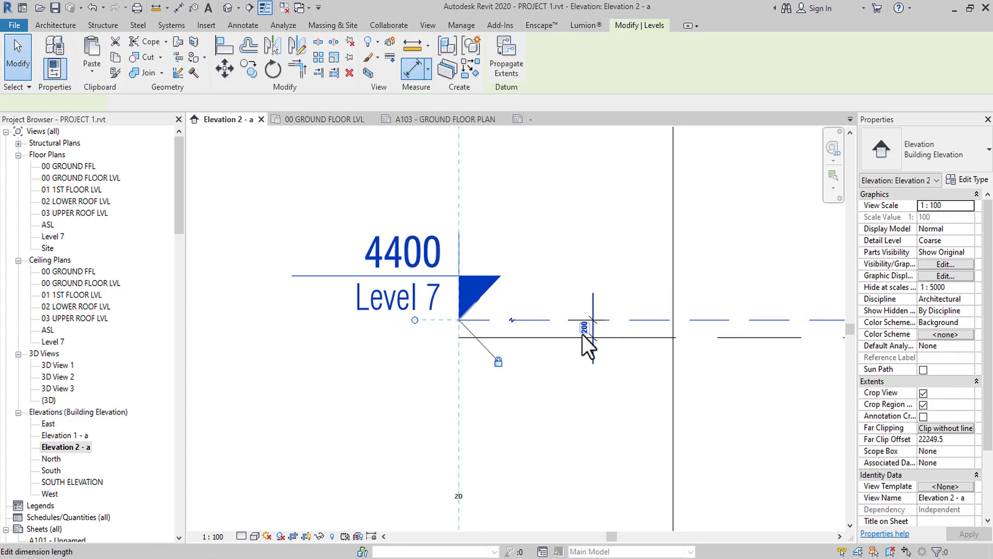
{"action": "left_click", "coordinate": [584, 329]}
{"action": "type", "text": "70"}
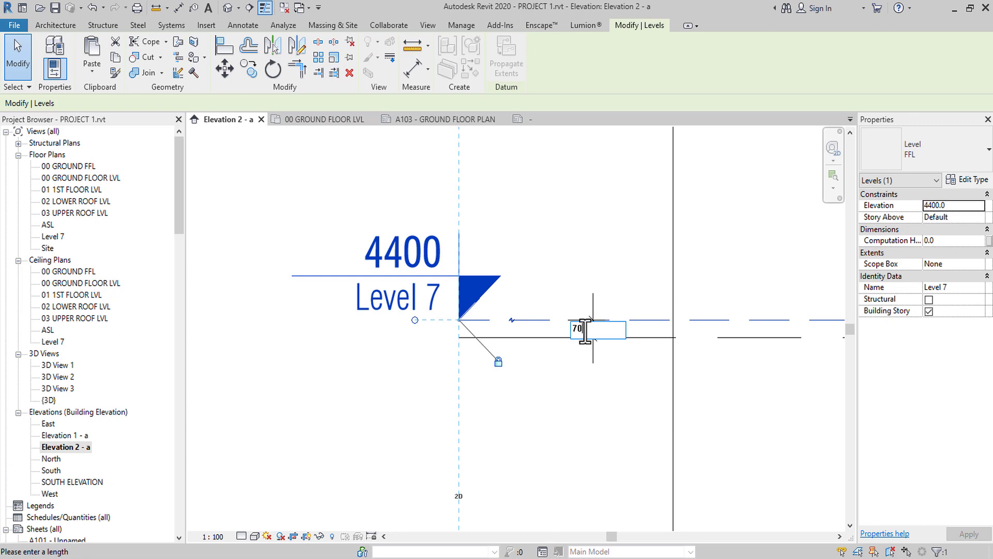
{"action": "key", "text": "Return"}
{"action": "left_click", "coordinate": [585, 224]}
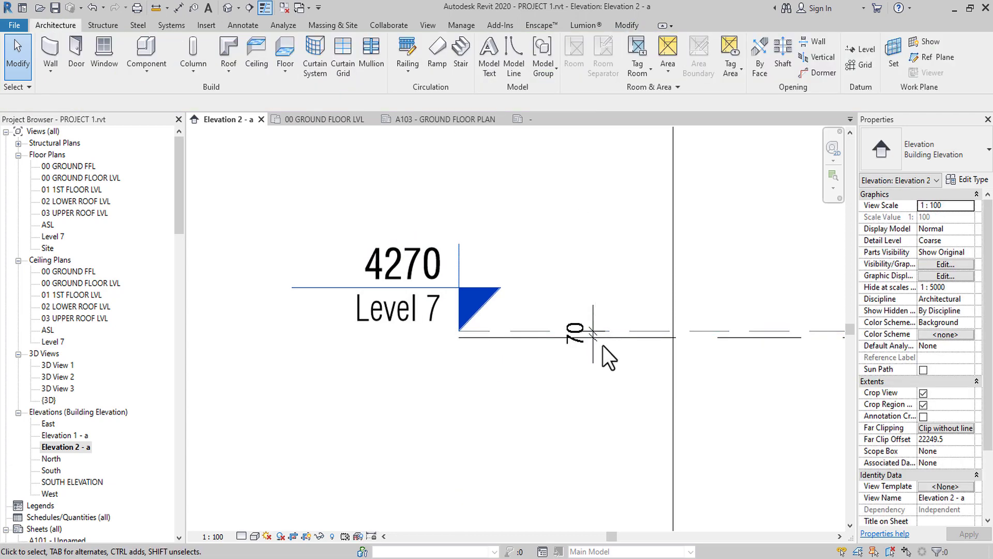
{"action": "left_click", "coordinate": [591, 313]}
{"action": "key", "text": "Delete"}
Open the 00 GROUND FFL floor plan and set its orientation to True North
{"action": "double_click", "coordinate": [85, 167]}
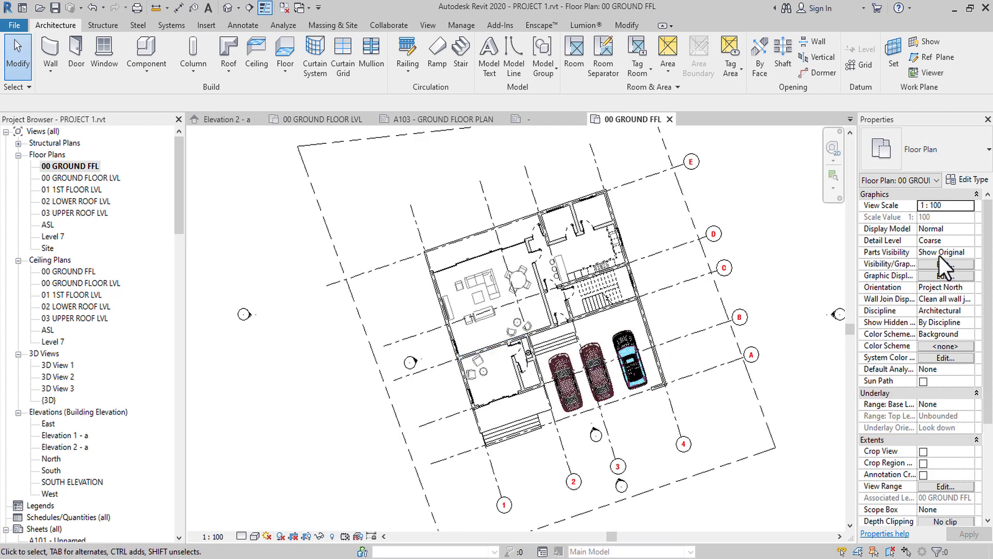
{"action": "left_click", "coordinate": [971, 289]}
{"action": "left_click", "coordinate": [969, 287]}
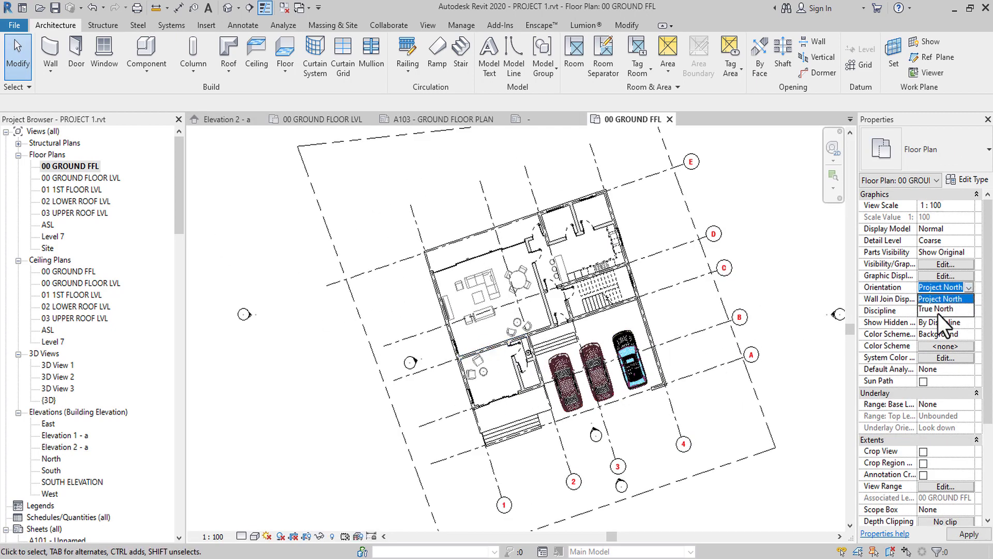
{"action": "left_click", "coordinate": [938, 313]}
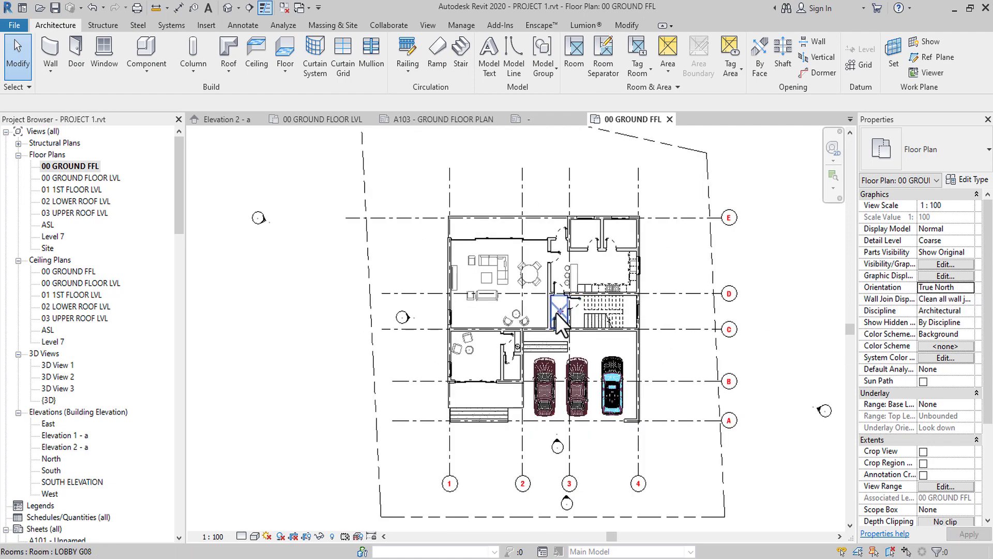
Start a rectangular floor boundary for the living room on 00 GROUND FFL and set the plan's detail level to Fine
{"action": "scroll", "coordinate": [489, 315], "scroll_direction": "up", "scroll_amount": 5}
{"action": "scroll", "coordinate": [478, 300], "scroll_direction": "down", "scroll_amount": 5}
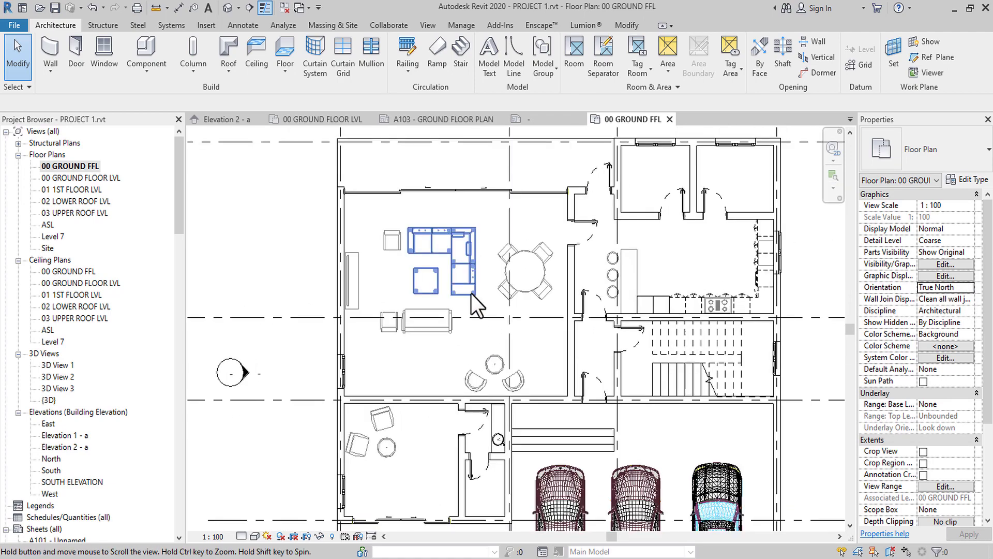
{"action": "scroll", "coordinate": [328, 213], "scroll_direction": "up", "scroll_amount": 5}
{"action": "scroll", "coordinate": [336, 226], "scroll_direction": "down", "scroll_amount": 4}
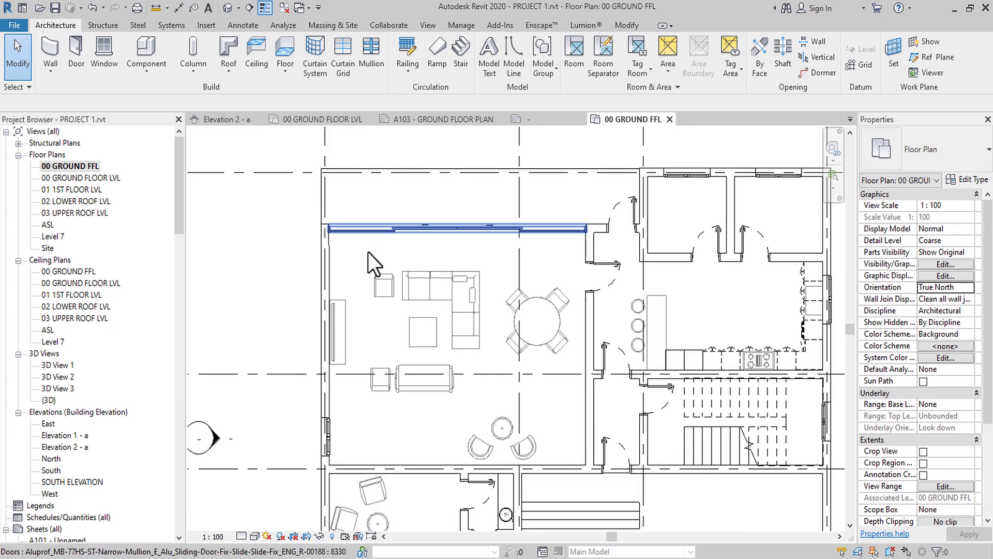
{"action": "middle_click_drag", "start_coordinate": [437, 231], "coordinate": [437, 196]}
{"action": "scroll", "coordinate": [417, 234], "scroll_direction": "up", "scroll_amount": 2}
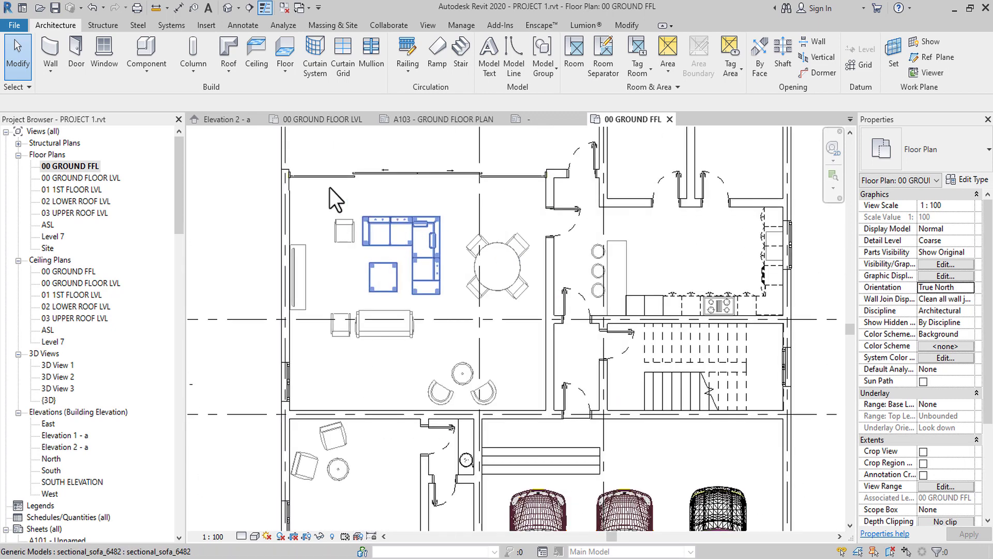
{"action": "left_click", "coordinate": [289, 69]}
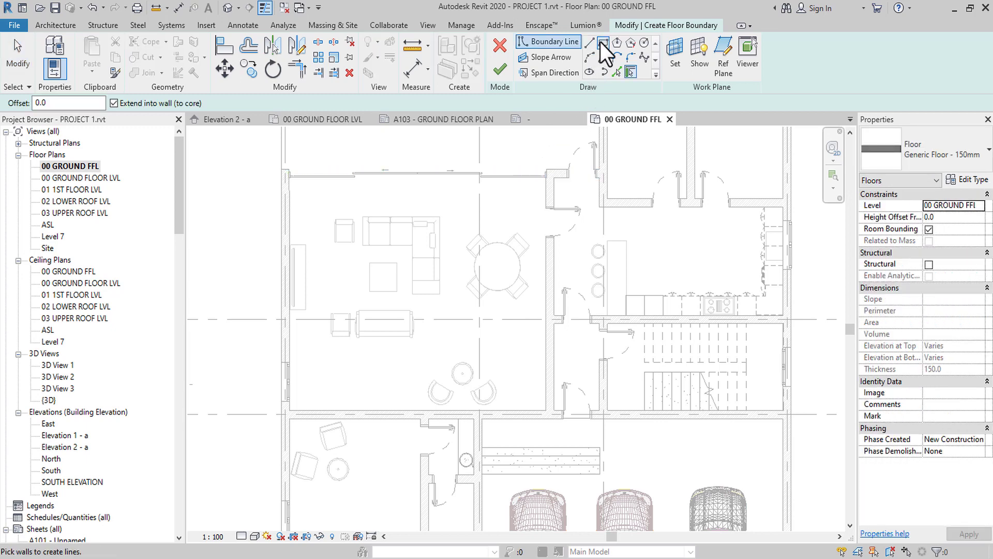
{"action": "left_click", "coordinate": [603, 44]}
{"action": "scroll", "coordinate": [303, 187], "scroll_direction": "up", "scroll_amount": 2}
{"action": "scroll", "coordinate": [323, 163], "scroll_direction": "up", "scroll_amount": 3}
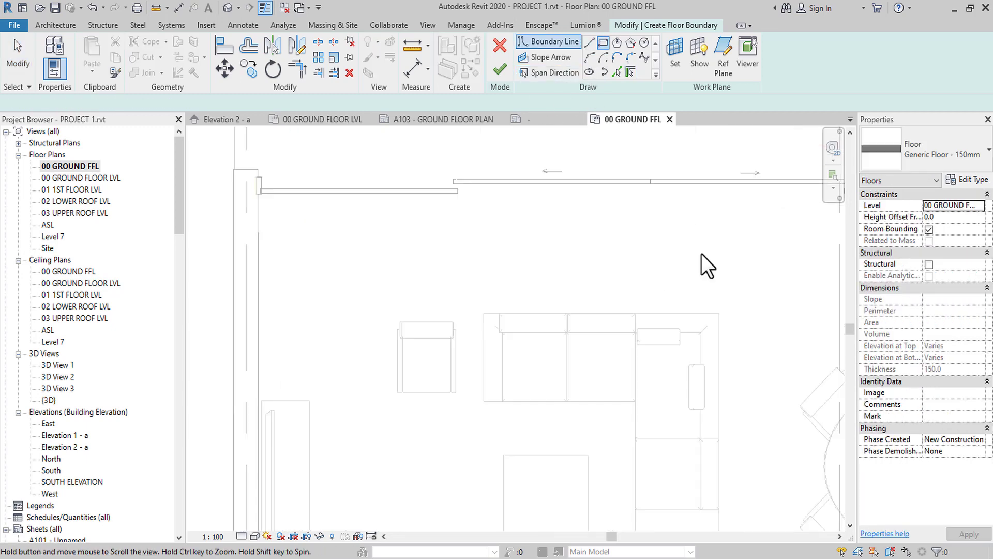
{"action": "middle_click_drag", "start_coordinate": [701, 252], "coordinate": [489, 291]}
{"action": "middle_click_drag", "start_coordinate": [718, 242], "coordinate": [432, 248]}
{"action": "scroll", "coordinate": [657, 242], "scroll_direction": "up", "scroll_amount": 2}
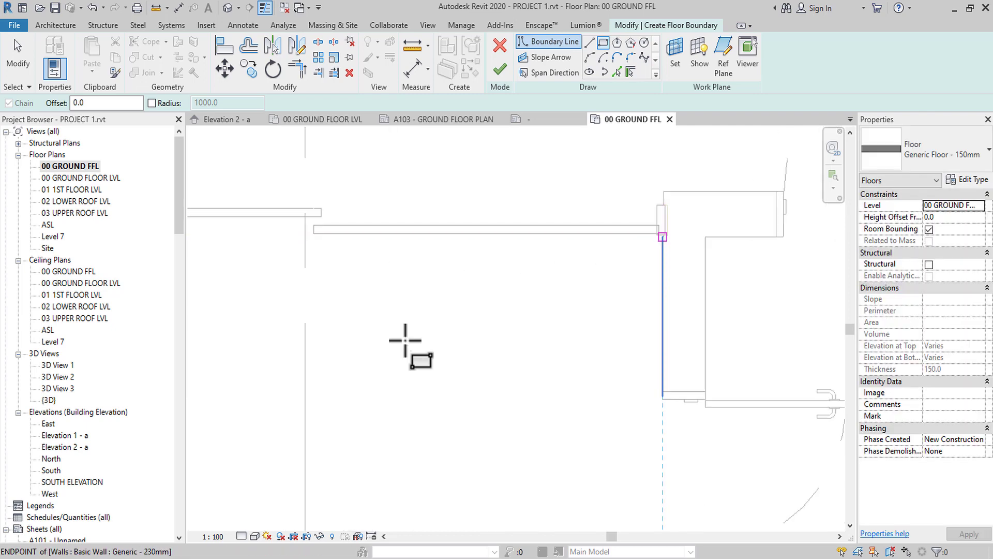
{"action": "left_click", "coordinate": [242, 536]}
{"action": "left_click", "coordinate": [259, 523]}
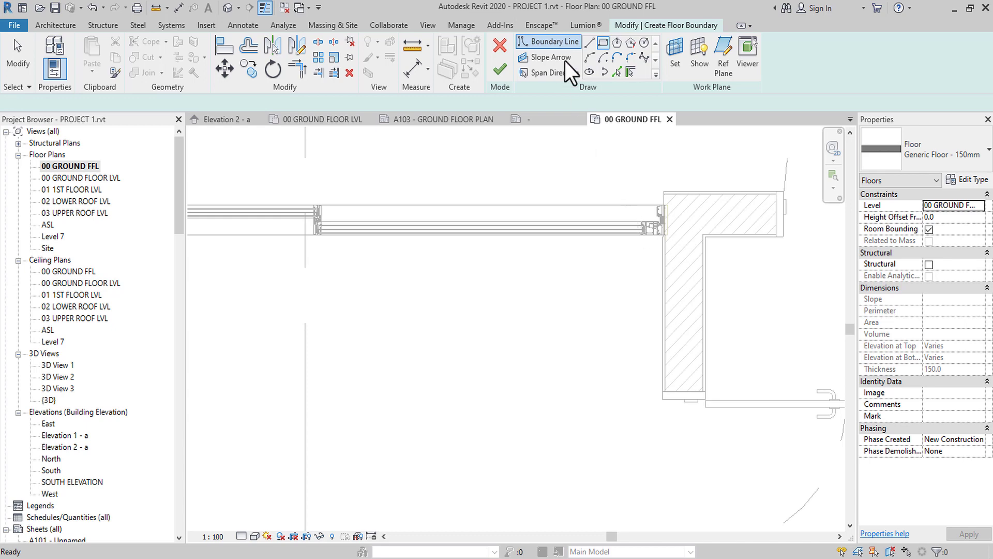
Sketch a rectangular floor boundary around the living room, from the sliding door's corner to the diagonally opposite inner wall corner
{"action": "left_click", "coordinate": [604, 46]}
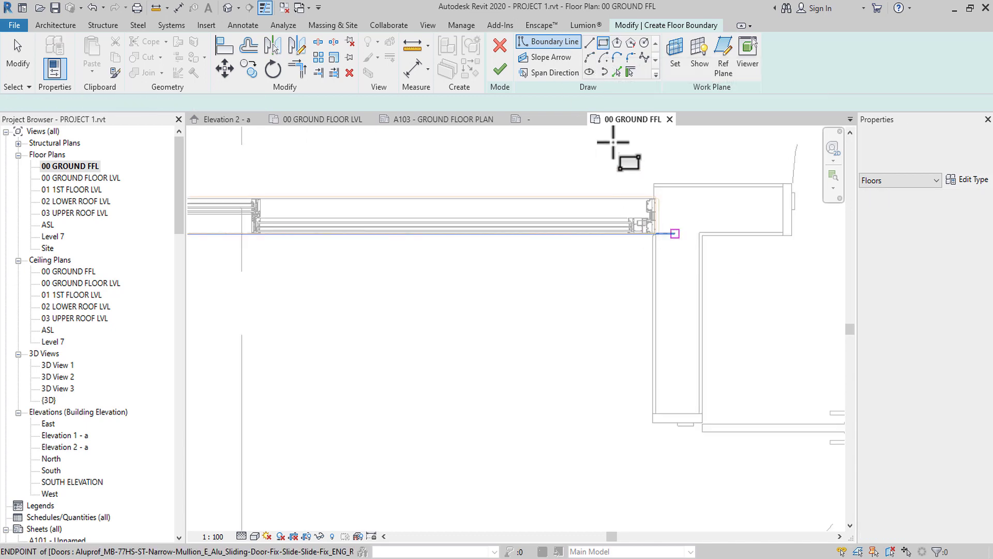
{"action": "scroll", "coordinate": [656, 241], "scroll_direction": "up", "scroll_amount": 4}
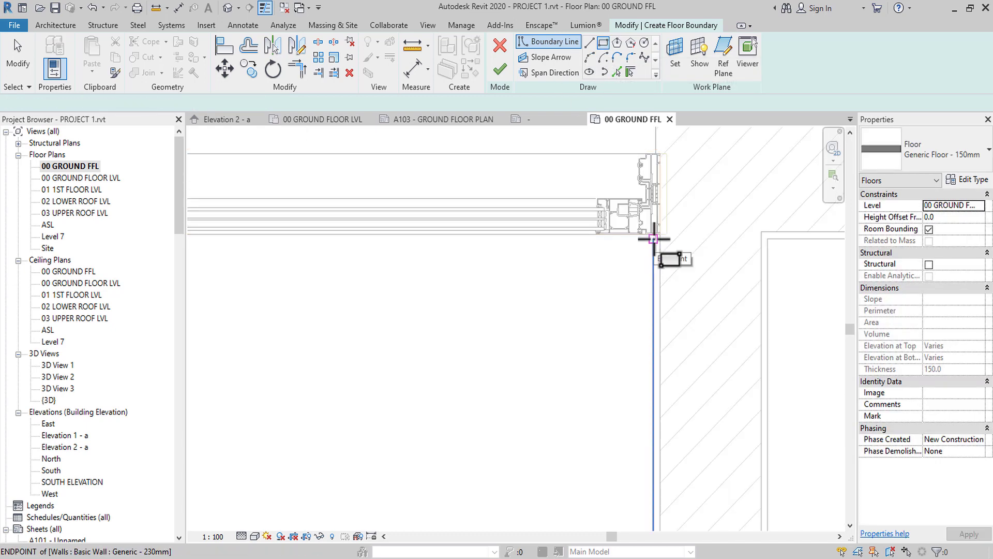
{"action": "scroll", "coordinate": [649, 217], "scroll_direction": "down", "scroll_amount": 4}
{"action": "scroll", "coordinate": [647, 201], "scroll_direction": "down", "scroll_amount": 5}
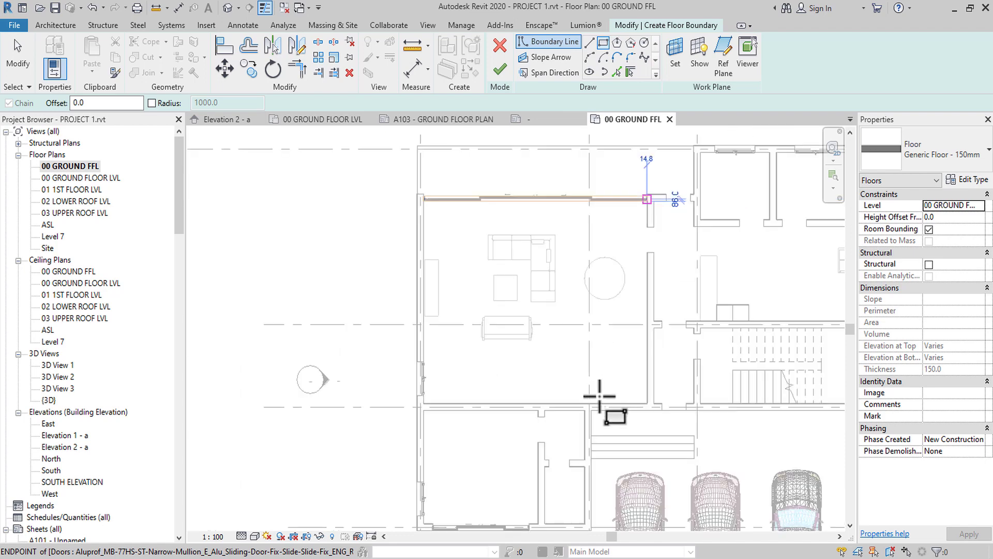
{"action": "scroll", "coordinate": [426, 404], "scroll_direction": "up", "scroll_amount": 2}
{"action": "scroll", "coordinate": [423, 404], "scroll_direction": "up", "scroll_amount": 4}
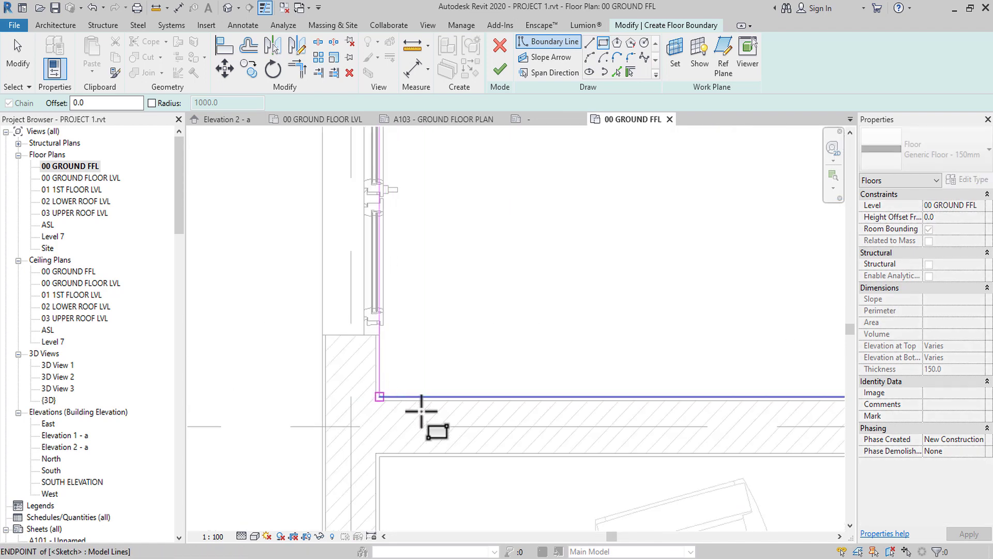
{"action": "scroll", "coordinate": [421, 407], "scroll_direction": "down", "scroll_amount": 4}
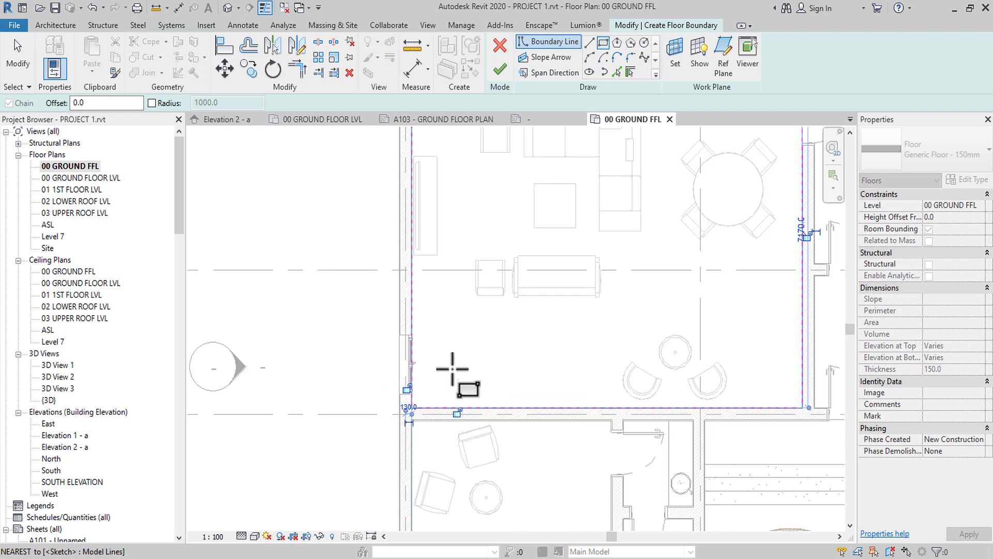
{"action": "key", "text": "Escape"}
{"action": "middle_click_drag", "start_coordinate": [527, 246], "coordinate": [517, 466]}
{"action": "key", "text": "Escape"}
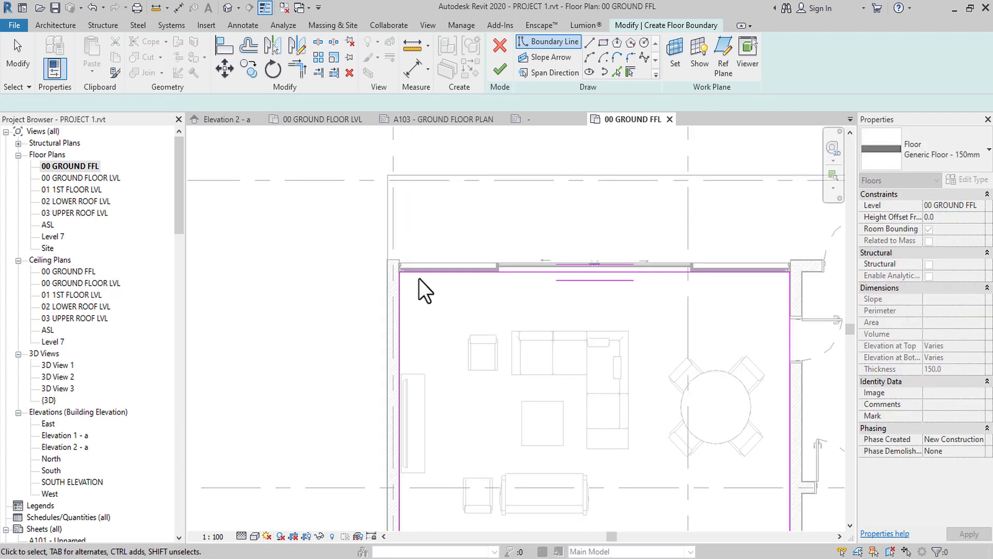
Align the floor boundary edge along the sliding door with the face of the adjoining wall return
{"action": "scroll", "coordinate": [419, 278], "scroll_direction": "up", "scroll_amount": 4}
{"action": "scroll", "coordinate": [365, 240], "scroll_direction": "up", "scroll_amount": 5}
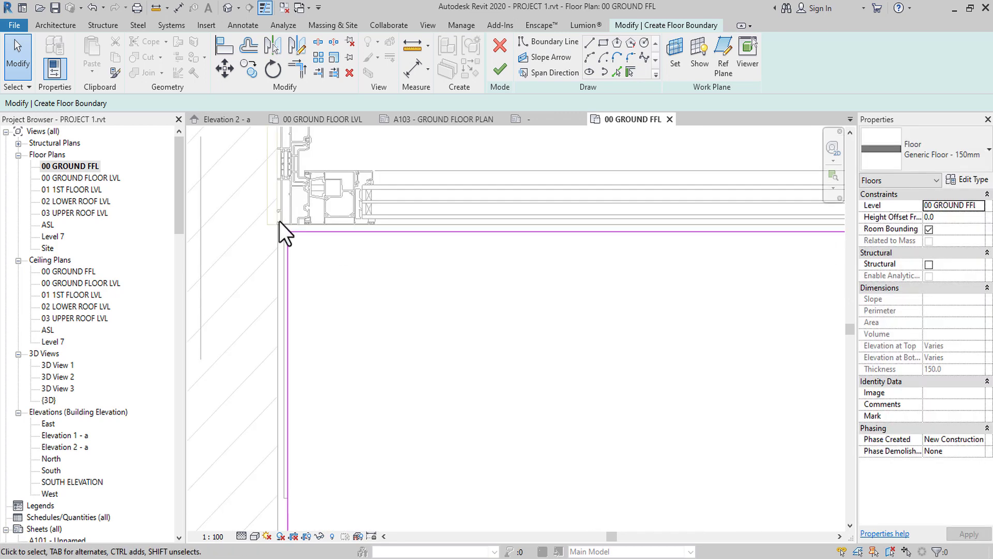
{"action": "scroll", "coordinate": [279, 222], "scroll_direction": "down", "scroll_amount": 5}
{"action": "key", "text": "l"}
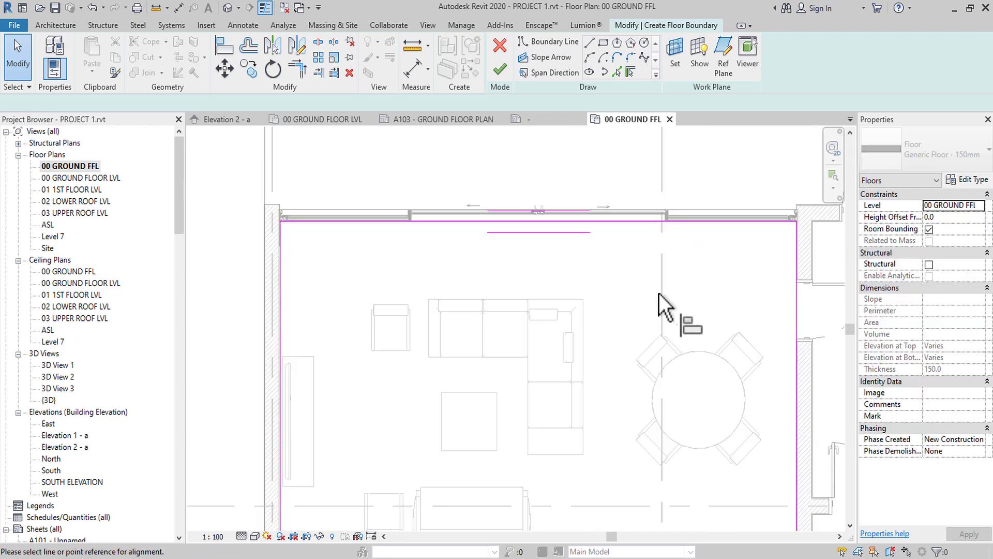
{"action": "middle_click_drag", "start_coordinate": [660, 241], "coordinate": [492, 274]}
{"action": "scroll", "coordinate": [669, 241], "scroll_direction": "up", "scroll_amount": 4}
{"action": "scroll", "coordinate": [629, 256], "scroll_direction": "up", "scroll_amount": 5}
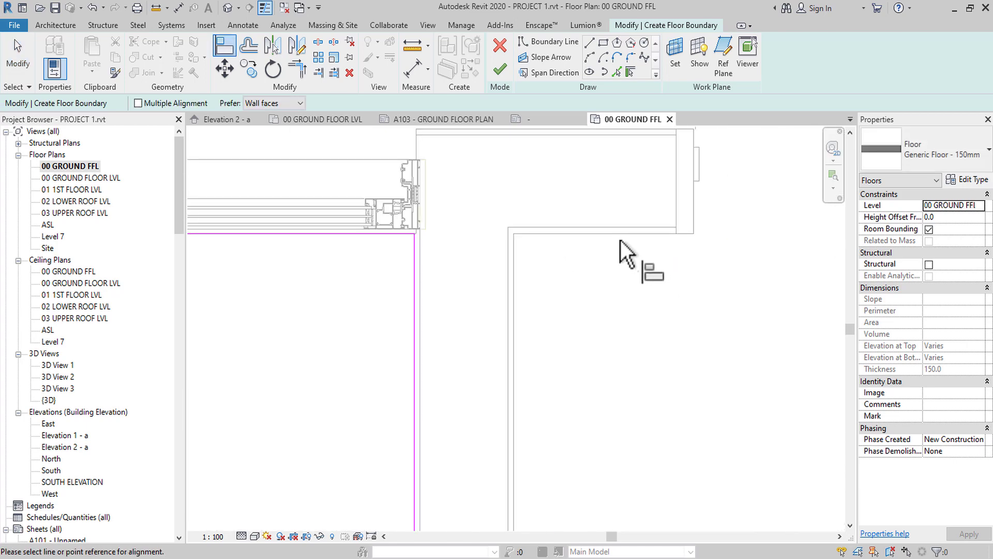
{"action": "left_click", "coordinate": [620, 235]}
{"action": "left_click", "coordinate": [387, 234]}
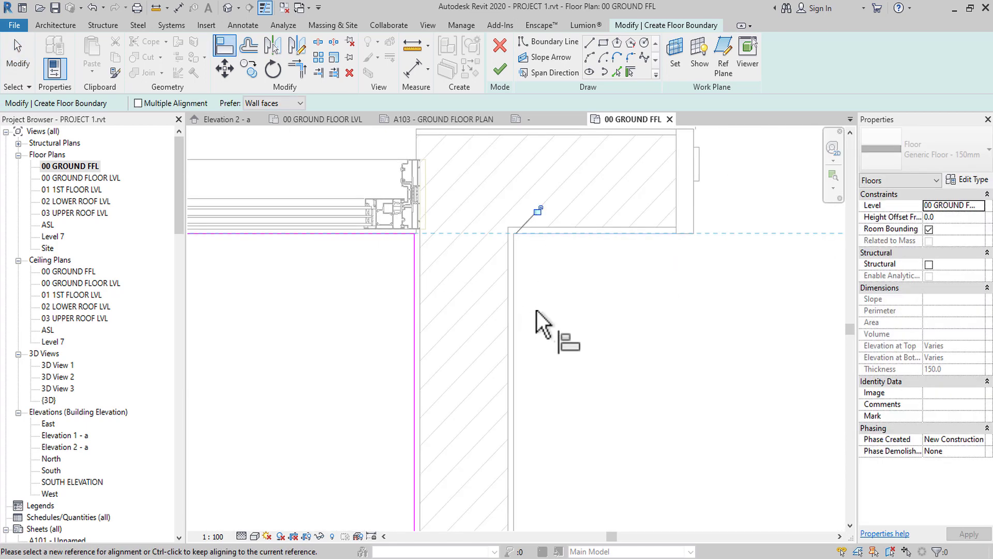
{"action": "key", "text": "Escape"}
{"action": "scroll", "coordinate": [535, 309], "scroll_direction": "down", "scroll_amount": 3}
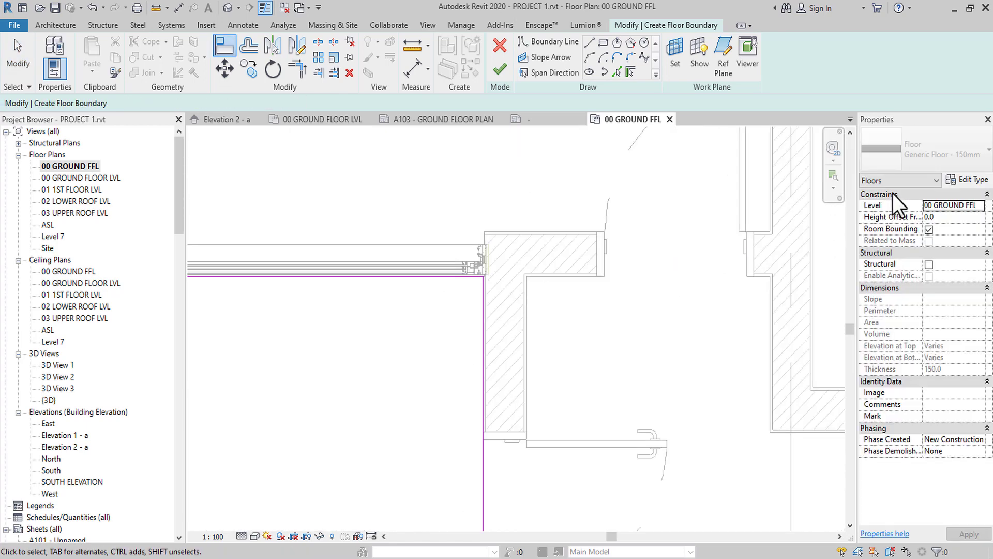
Duplicate the Generic Floor - 150mm type as 1200X1200 PORCELAIN TILES
{"action": "left_click", "coordinate": [965, 180]}
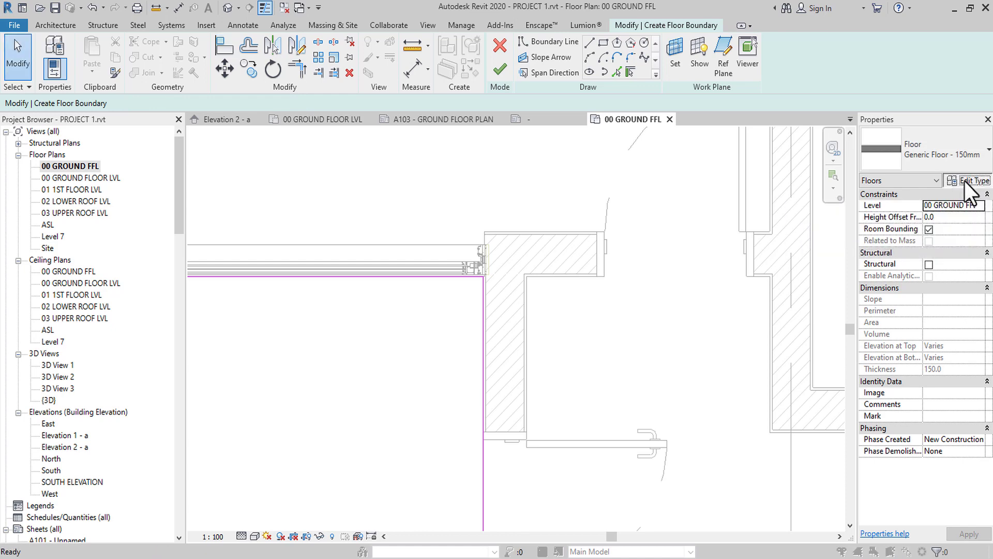
{"action": "left_click", "coordinate": [848, 147]}
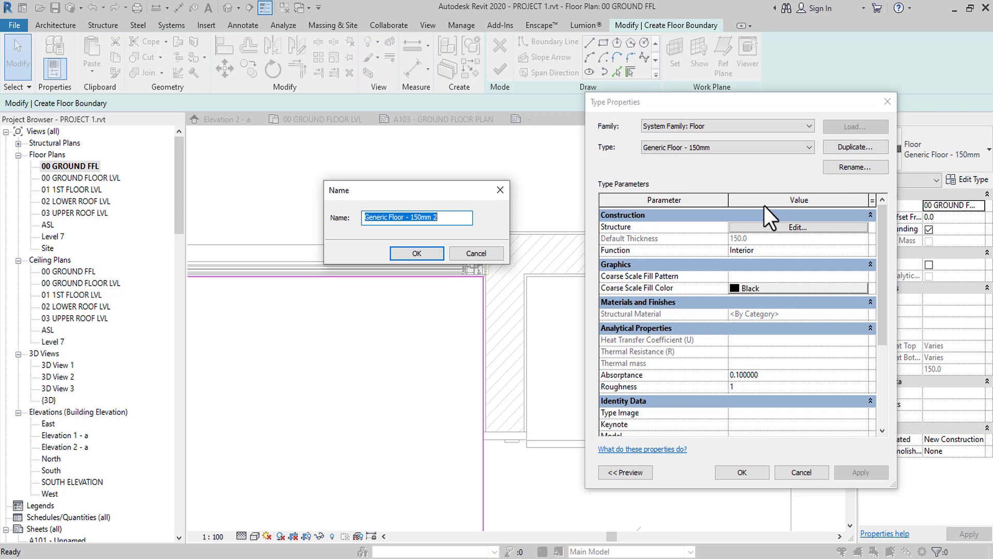
{"action": "type", "text": "12"}
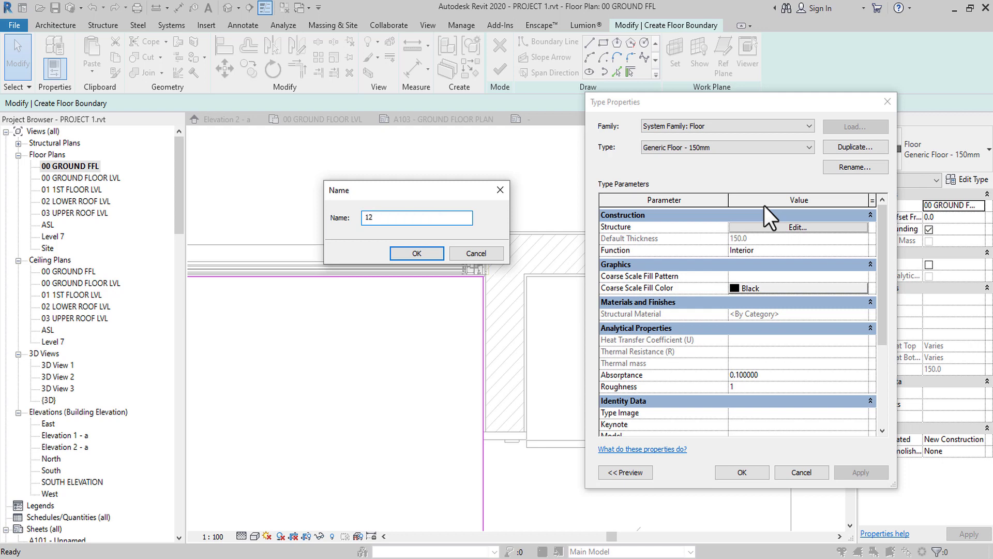
{"action": "type", "text": "00X1200"}
{"action": "type", "text": "AIN TILES"}
{"action": "left_click", "coordinate": [416, 253]}
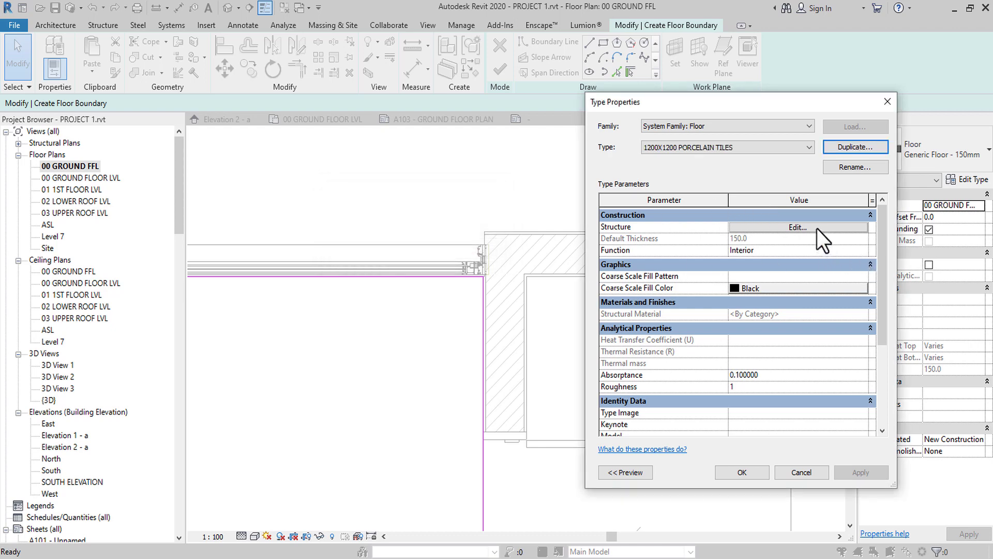
Add a 20 mm Finish 1 [4] layer above the floor's structure layer and set the structure layer's thickness to 50 mm
{"action": "left_click", "coordinate": [799, 227]}
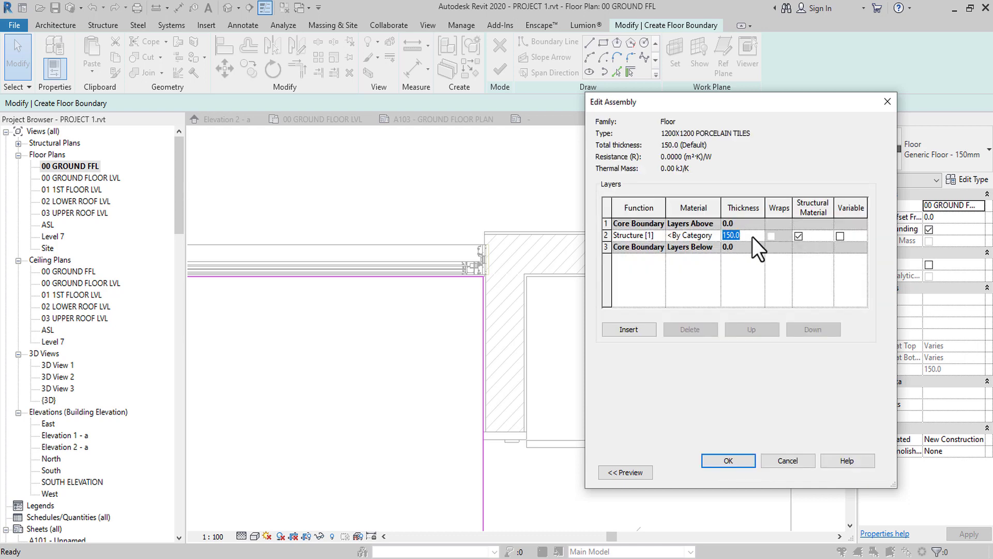
{"action": "left_click", "coordinate": [629, 329]}
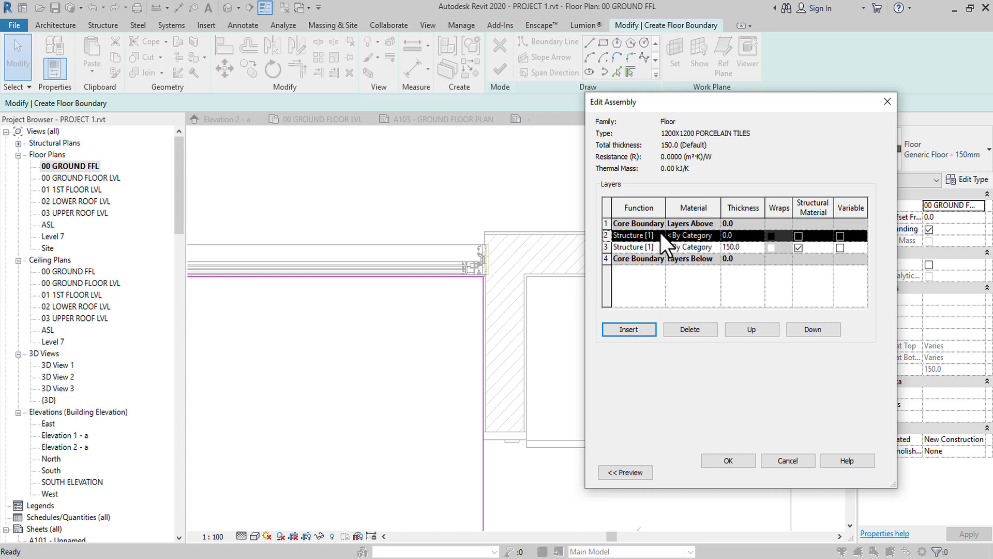
{"action": "left_click", "coordinate": [660, 234]}
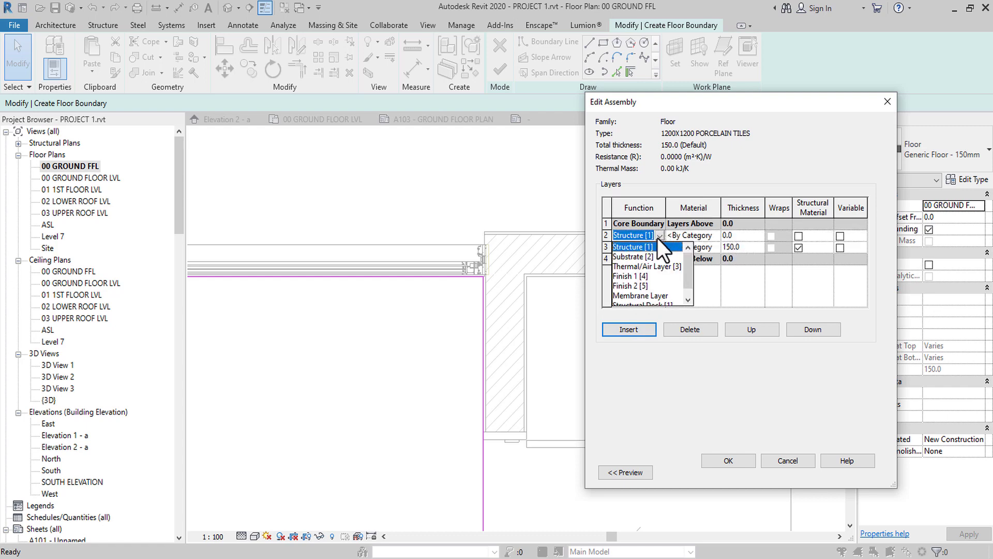
{"action": "left_click", "coordinate": [638, 277]}
{"action": "left_click", "coordinate": [736, 237]}
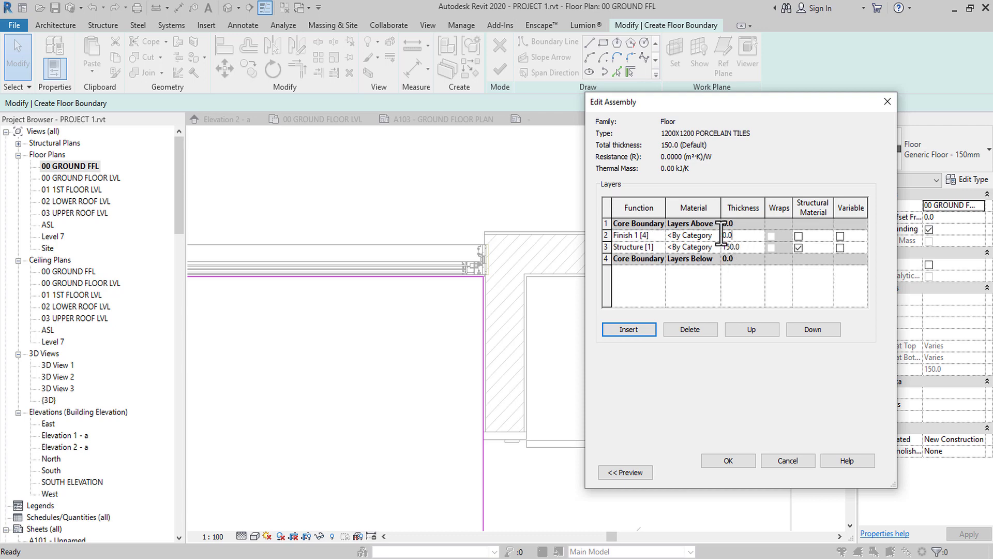
{"action": "left_click_drag", "start_coordinate": [722, 235], "coordinate": [707, 227]}
{"action": "left_click", "coordinate": [755, 244]}
{"action": "type", "text": "50"}
Create a new material for the Finish 1 layer and name it 1200 X1200 PORCELAIN TILE
{"action": "left_click", "coordinate": [716, 234]}
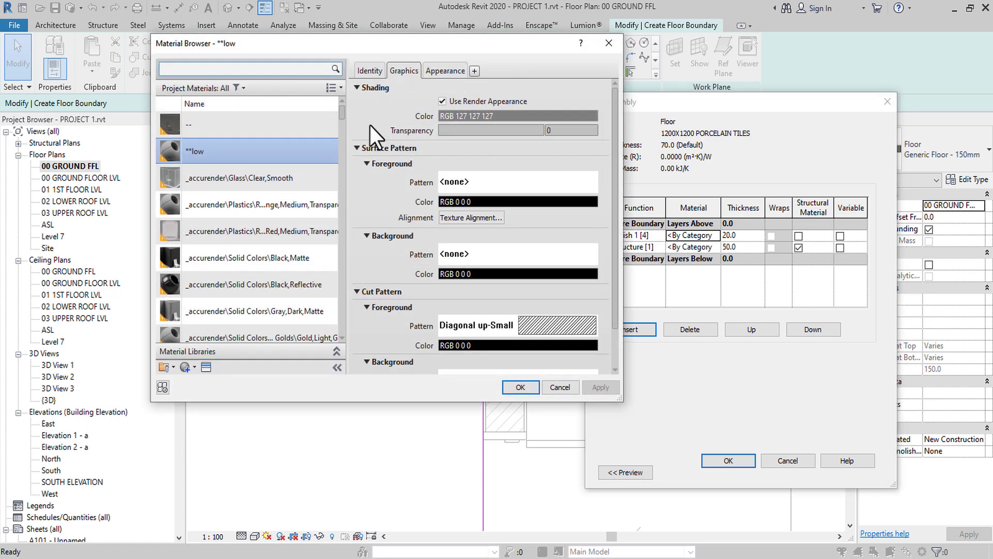
{"action": "left_click", "coordinate": [269, 200]}
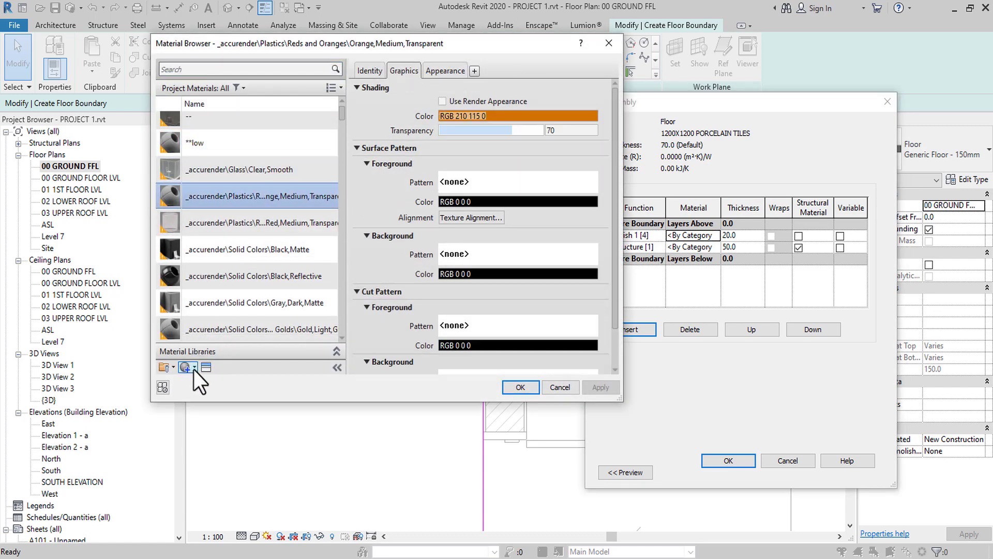
{"action": "left_click", "coordinate": [195, 368]}
{"action": "left_click", "coordinate": [201, 380]}
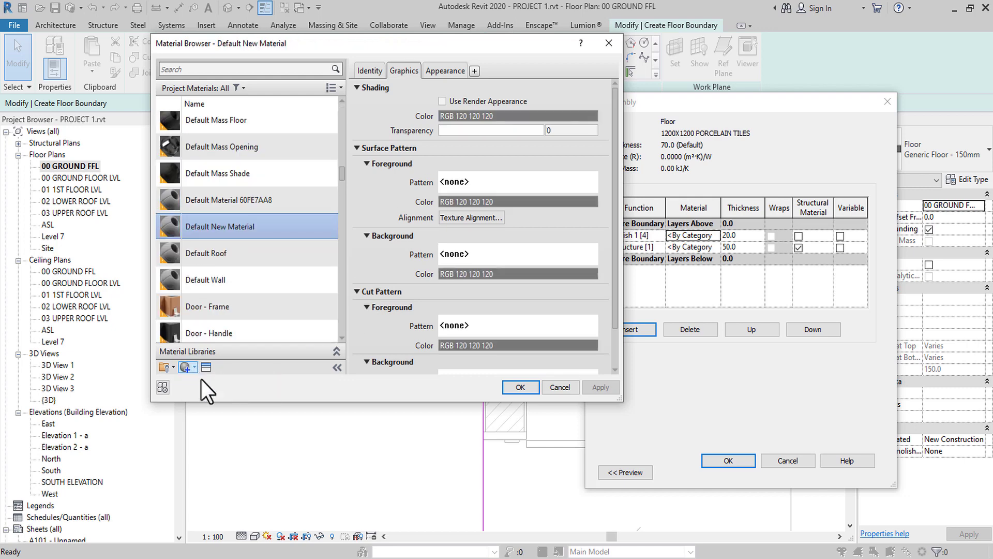
{"action": "right_click", "coordinate": [226, 228]}
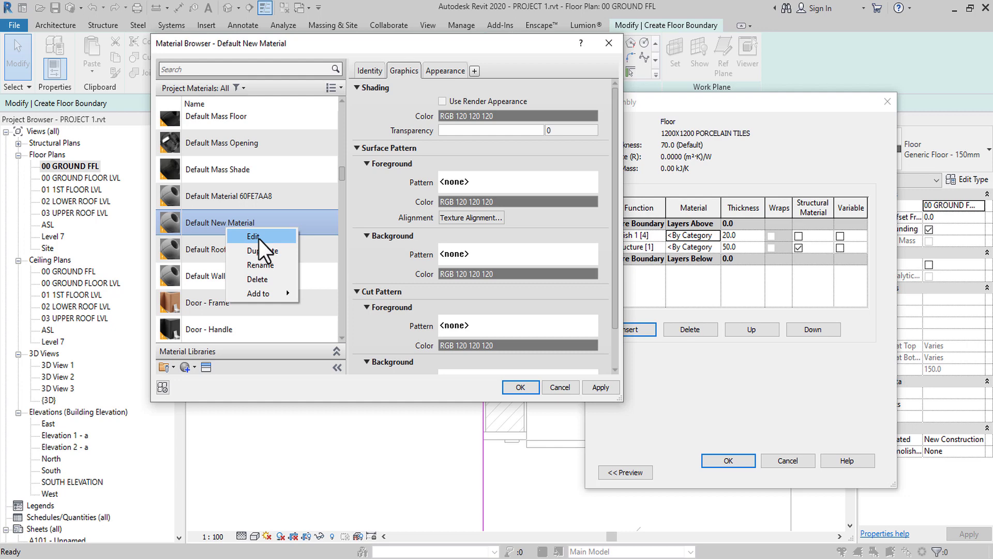
{"action": "left_click", "coordinate": [259, 237]}
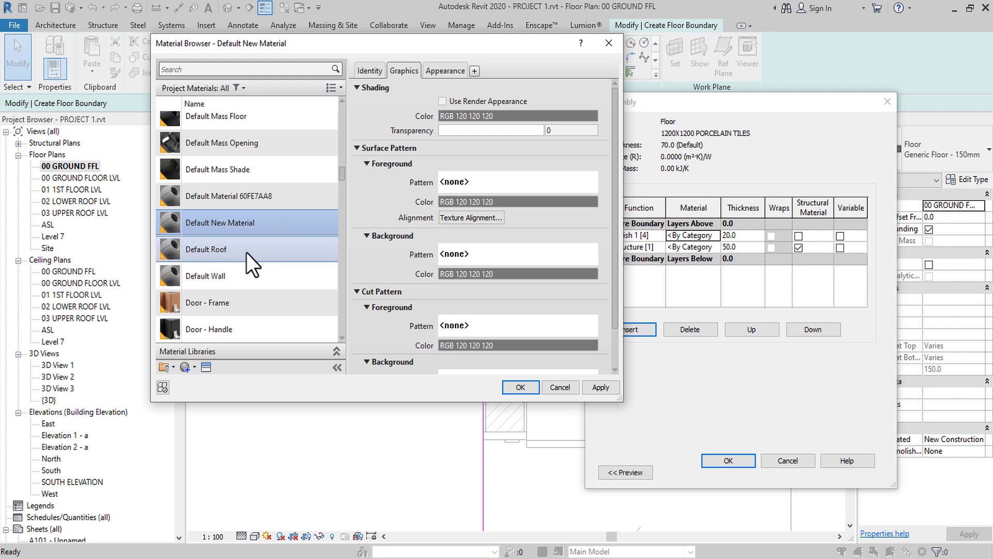
{"action": "right_click", "coordinate": [241, 224]}
{"action": "left_click", "coordinate": [275, 260]}
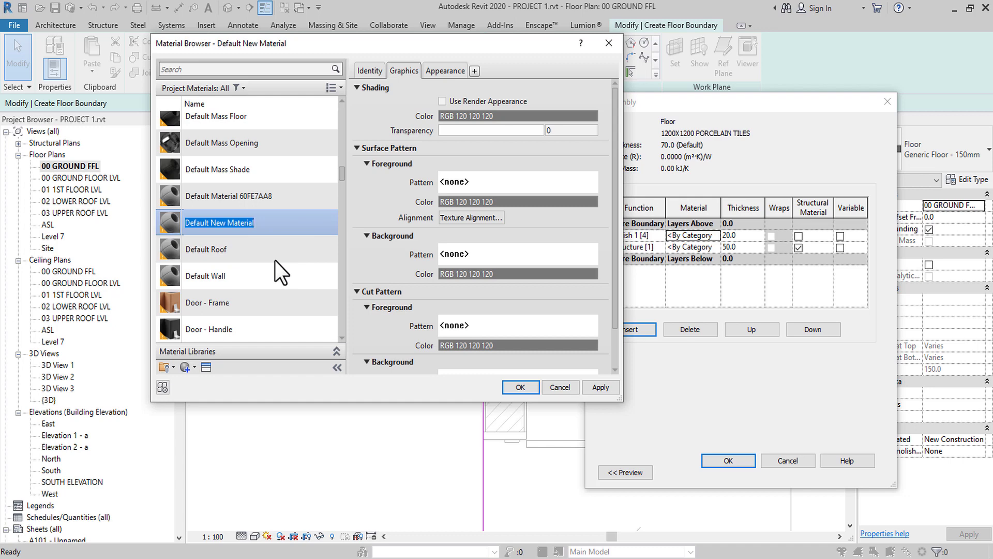
{"action": "type", "text": "1200"}
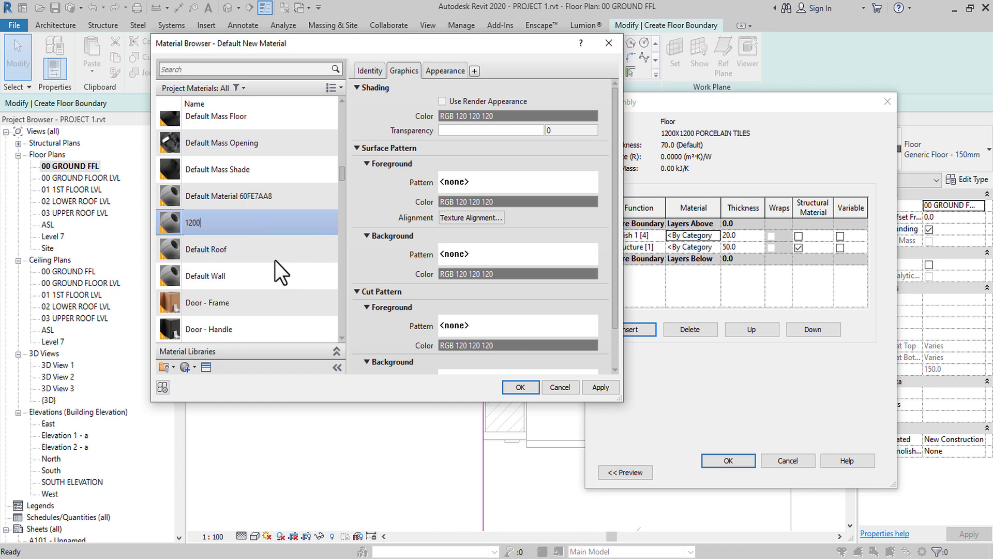
{"action": "type", "text": " X1200 PORCELAIN TILE"}
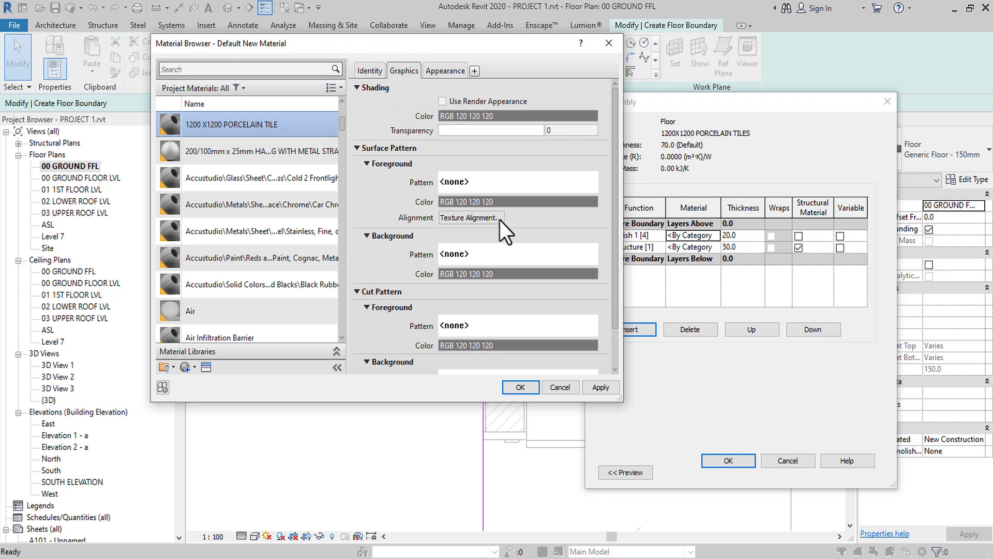
{"action": "left_click", "coordinate": [451, 71]}
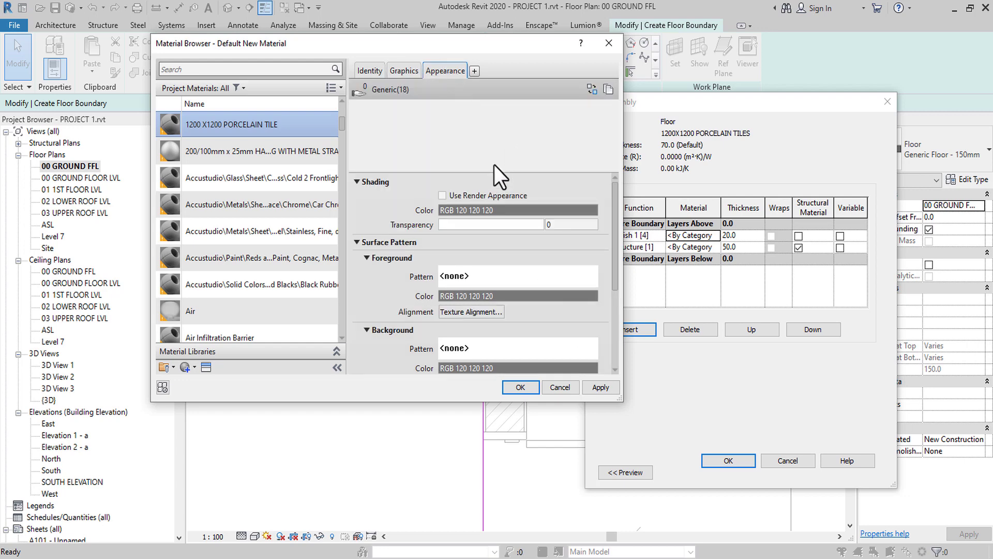
{"action": "left_click", "coordinate": [407, 72]}
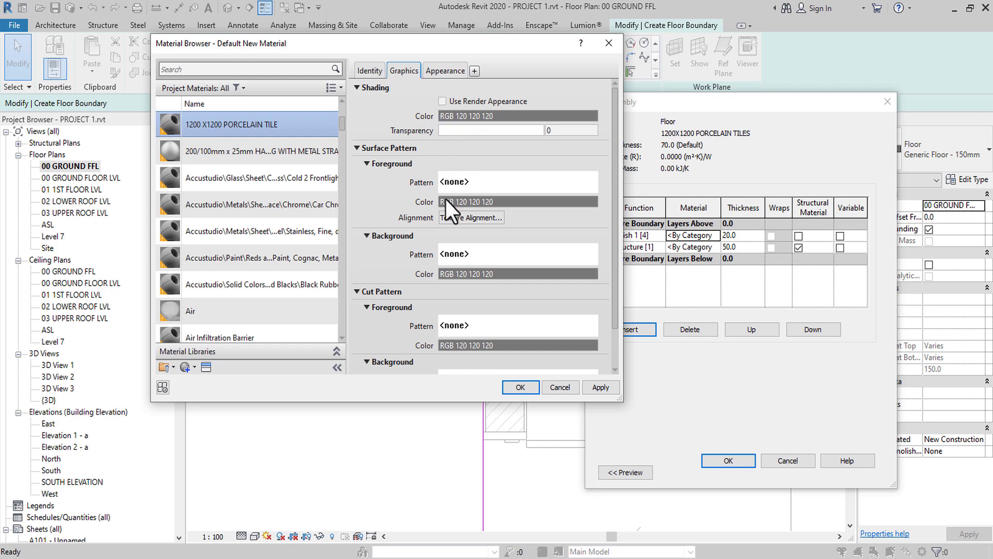
{"action": "left_click", "coordinate": [436, 71]}
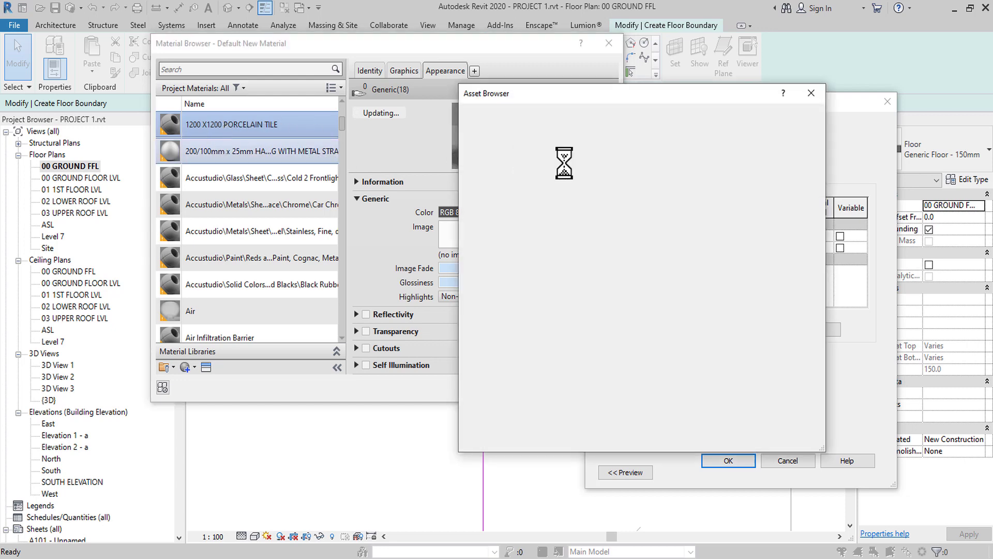
{"action": "left_click", "coordinate": [813, 93]}
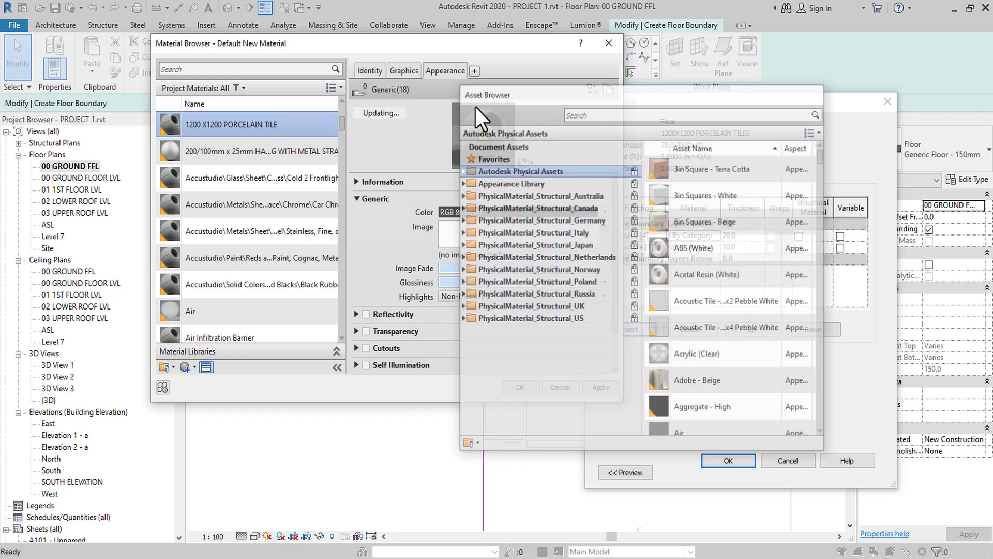
{"action": "left_click", "coordinate": [408, 70]}
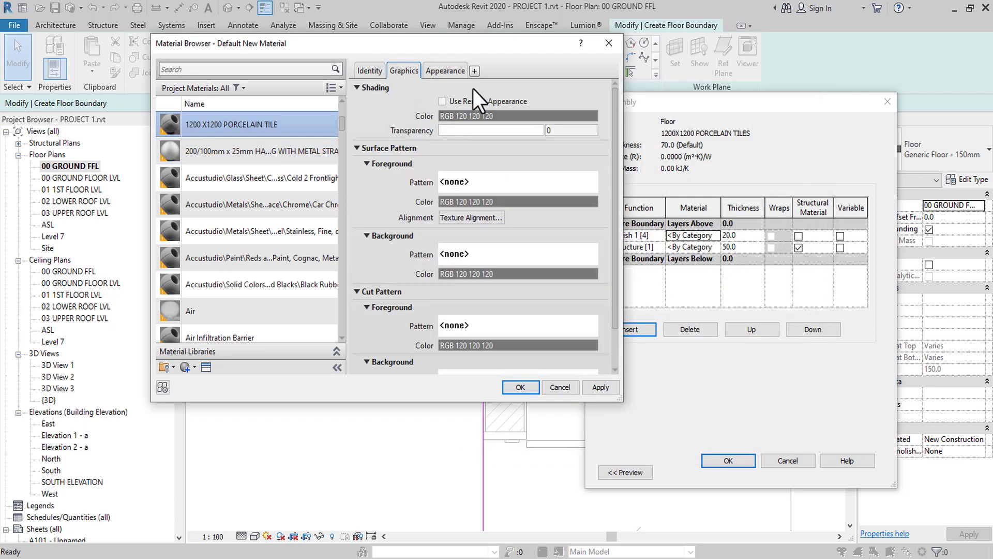
{"action": "scroll", "coordinate": [499, 207], "scroll_direction": "down", "scroll_amount": 2}
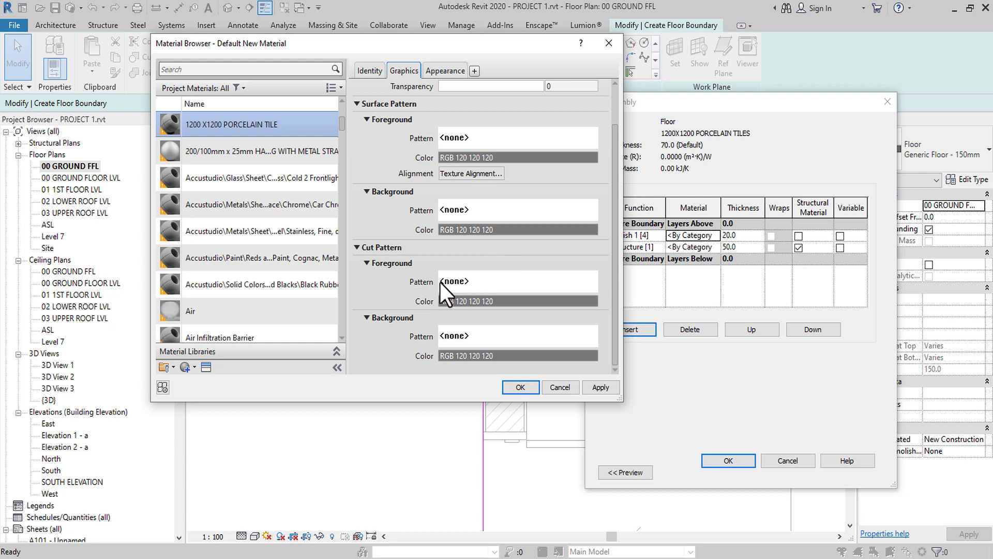
{"action": "scroll", "coordinate": [447, 268], "scroll_direction": "up", "scroll_amount": 2}
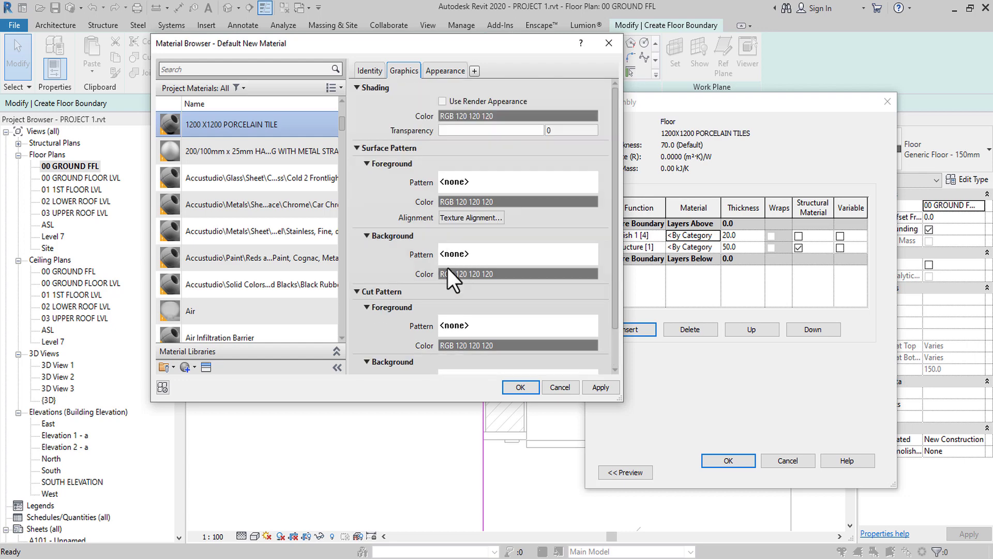
Create a new model fill pattern of parallel lines at 90° for the tile material's surface foreground
{"action": "left_click", "coordinate": [476, 182]}
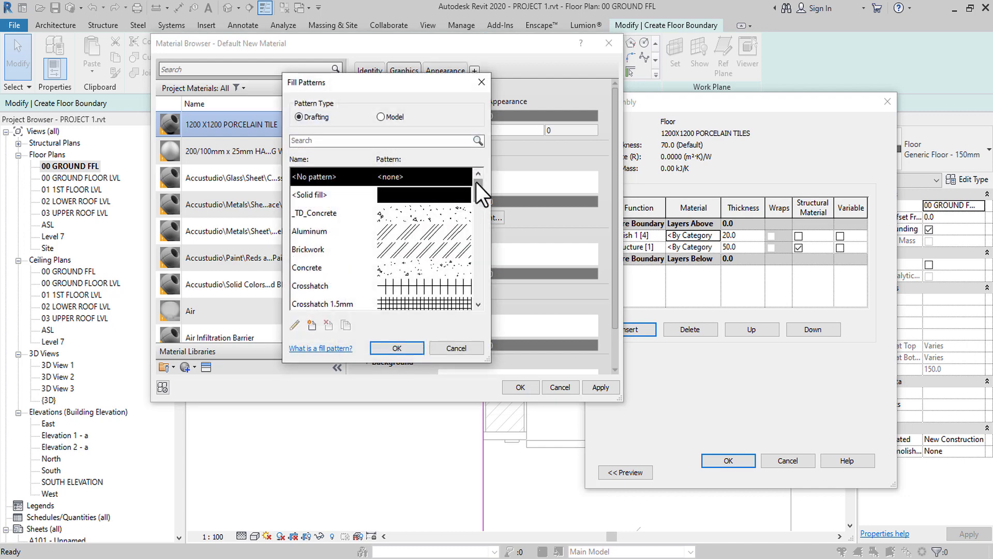
{"action": "left_click_drag", "start_coordinate": [440, 83], "coordinate": [420, 63]}
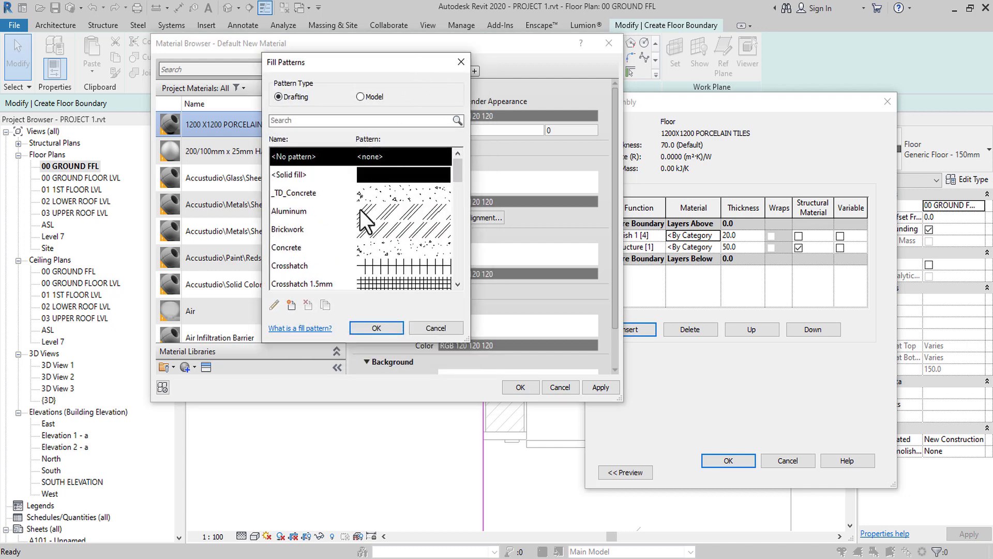
{"action": "scroll", "coordinate": [337, 206], "scroll_direction": "down", "scroll_amount": 15}
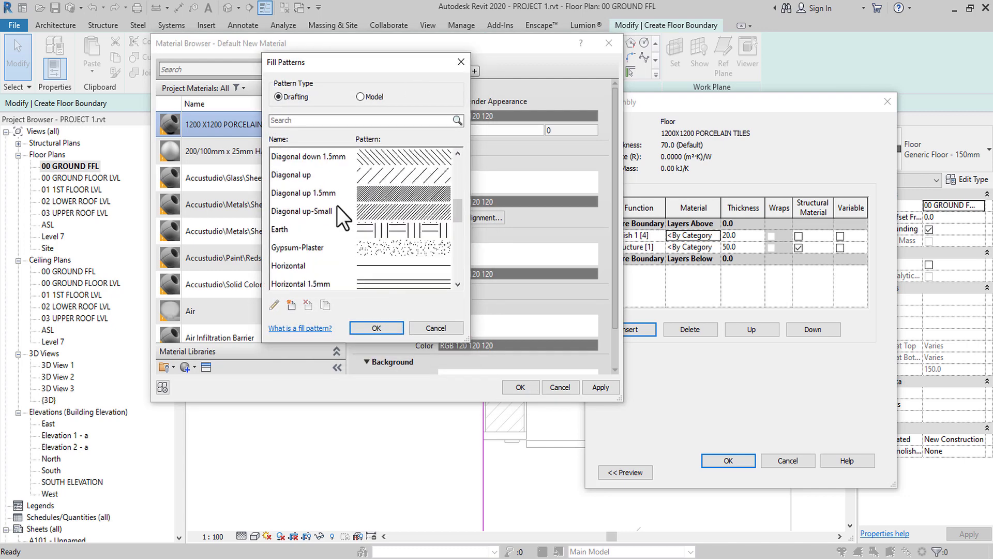
{"action": "left_click", "coordinate": [361, 96]}
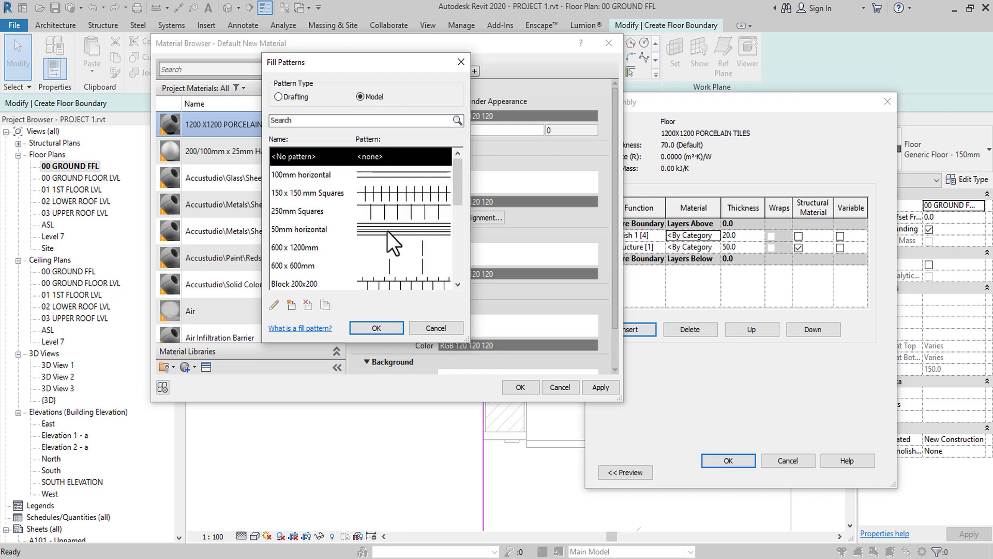
{"action": "left_click", "coordinate": [388, 247]}
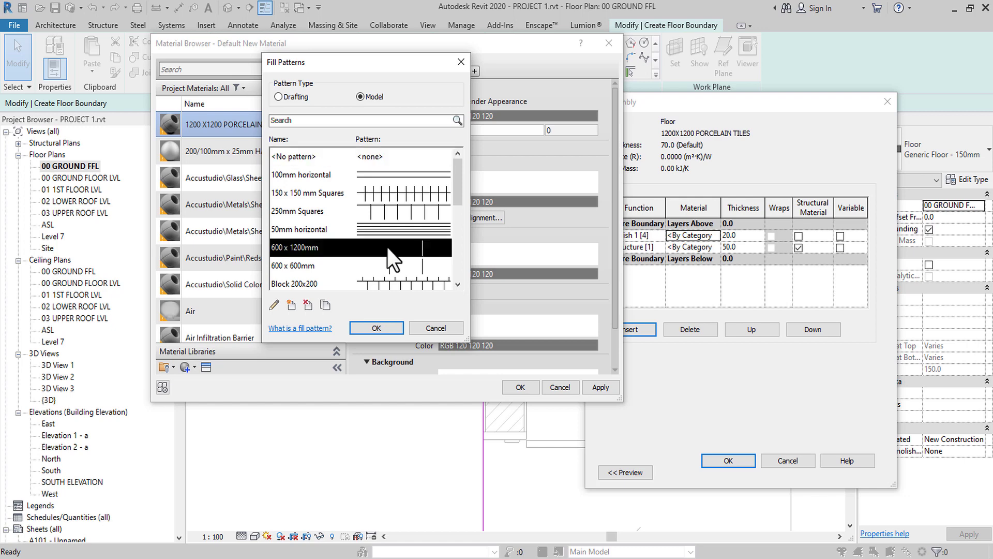
{"action": "left_click", "coordinate": [290, 306]}
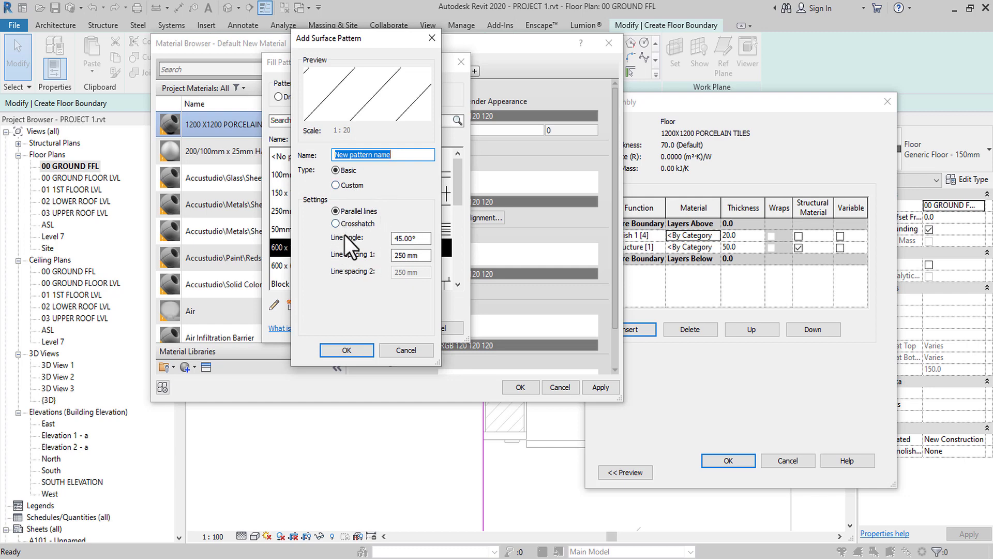
{"action": "double_click", "coordinate": [413, 238]}
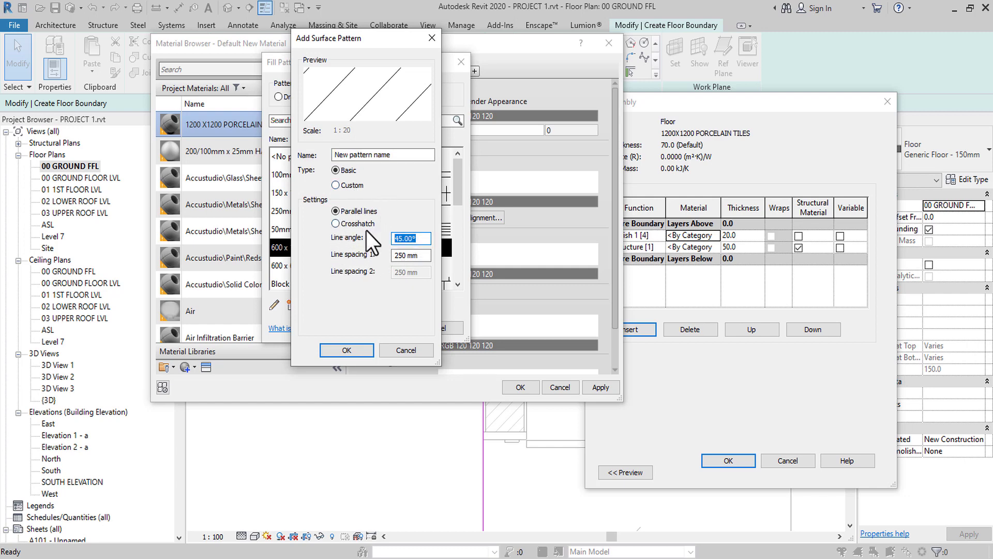
{"action": "type", "text": "45"}
{"action": "key", "text": "Return"}
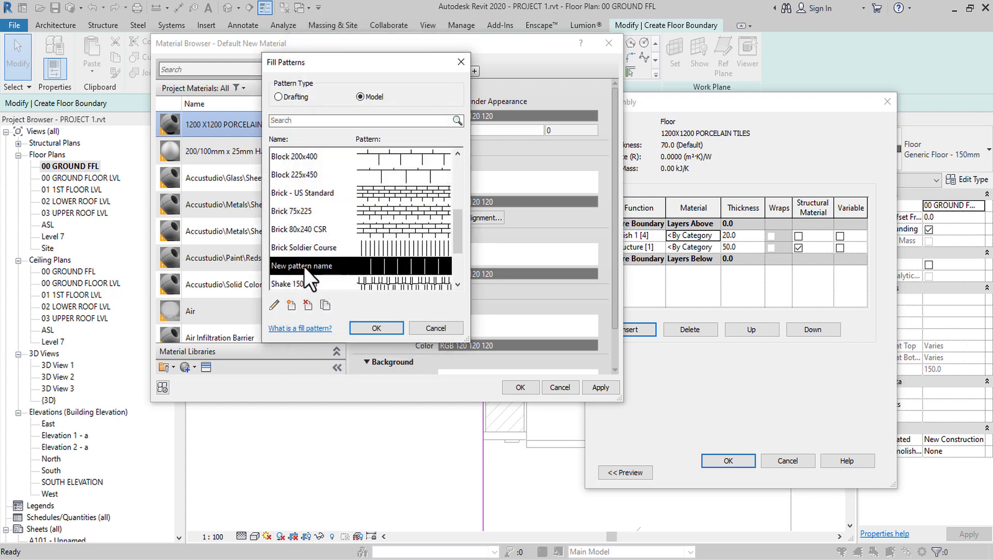
Rename the new model pattern as 1200 X 1200 and set its line spacing 1 to 1200 mm
{"action": "left_click", "coordinate": [275, 304]}
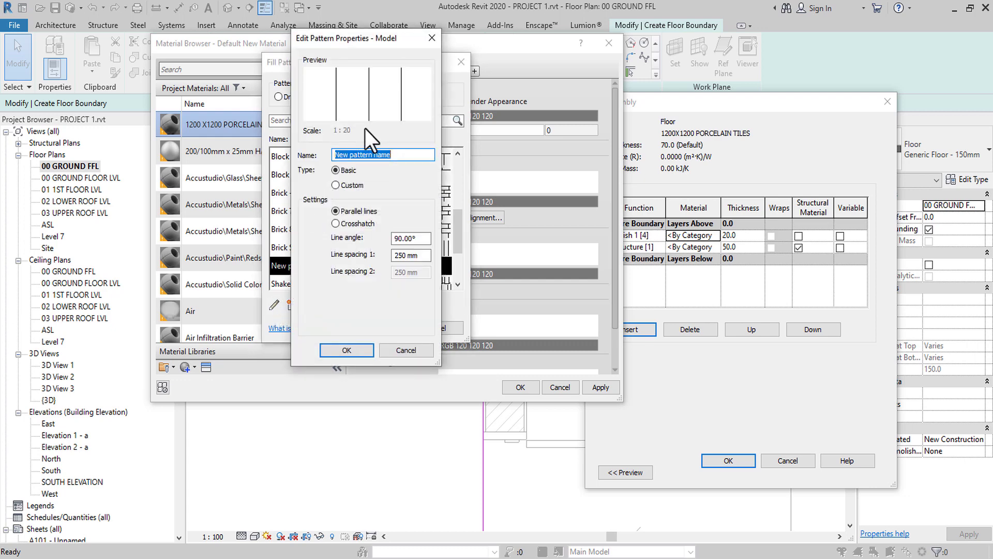
{"action": "type", "text": "1`2"}
{"action": "left_click_drag", "start_coordinate": [428, 257], "coordinate": [366, 256]}
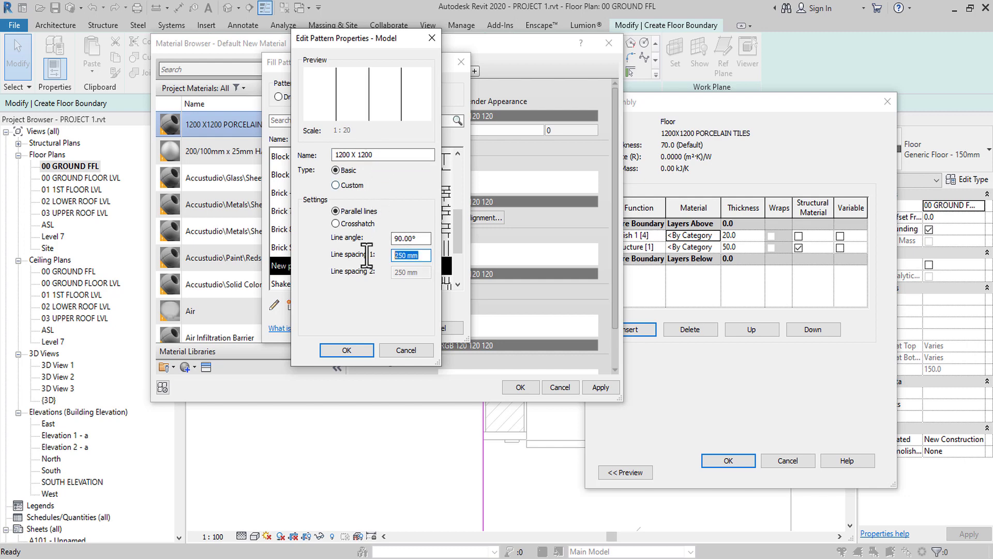
{"action": "type", "text": "1200"}
{"action": "left_click", "coordinate": [391, 157]}
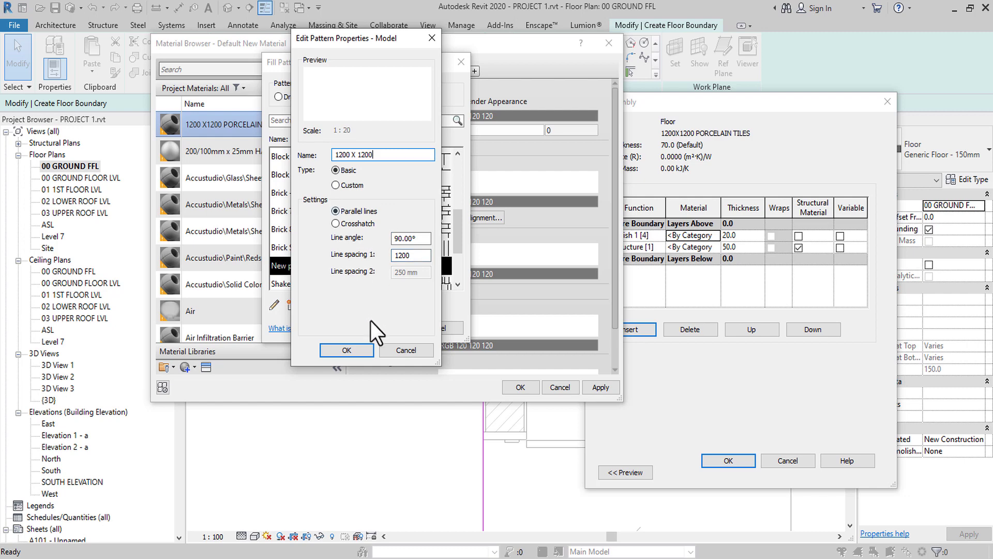
{"action": "left_click", "coordinate": [367, 352]}
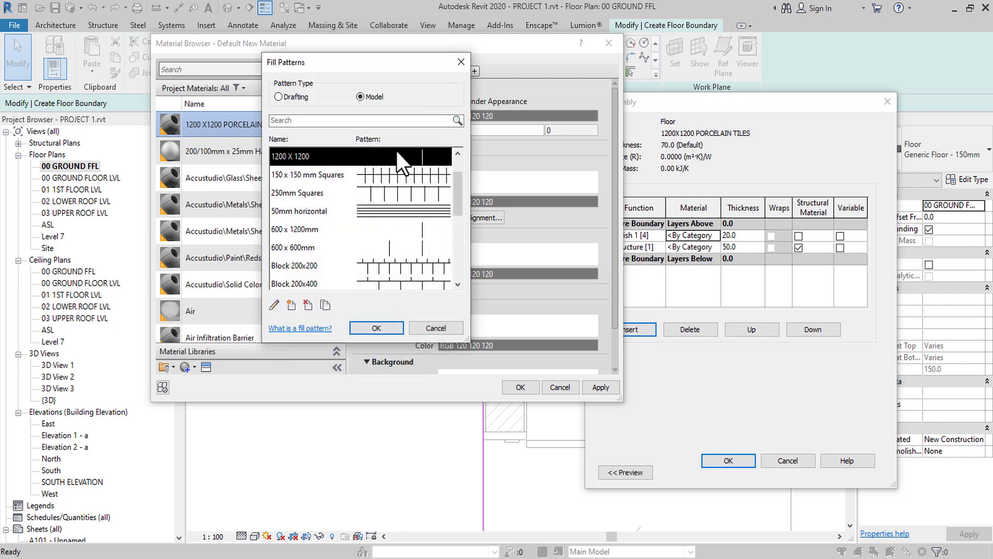
Apply the 1200 X 1200 model pattern to the tile material's surface foreground and assign that material to the Finish 1 layer
{"action": "left_click", "coordinate": [396, 324]}
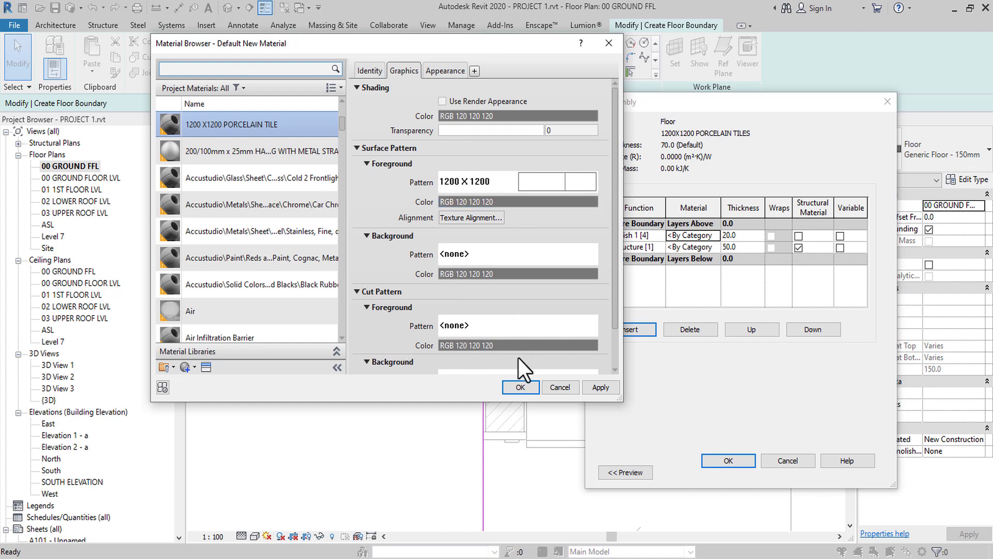
{"action": "left_click", "coordinate": [527, 390]}
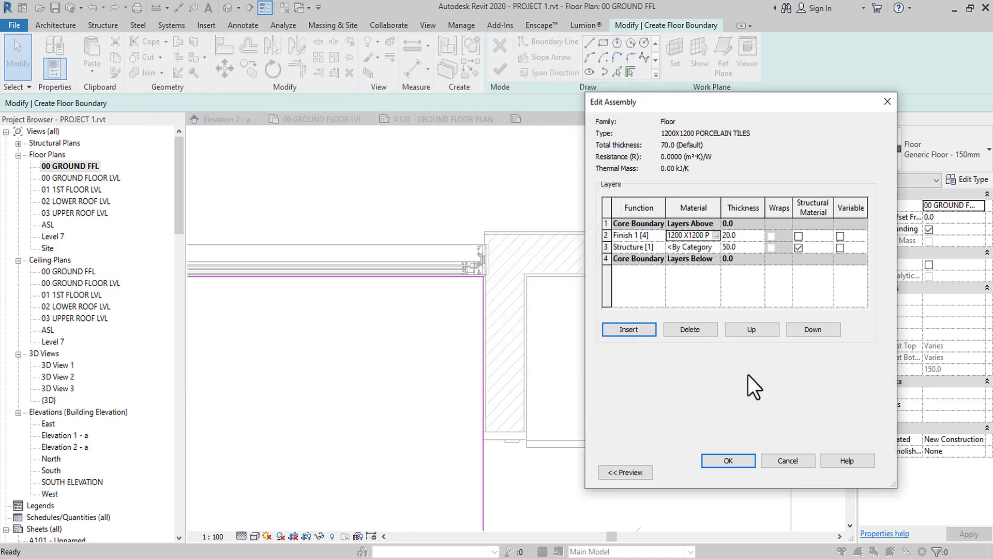
{"action": "left_click", "coordinate": [748, 457]}
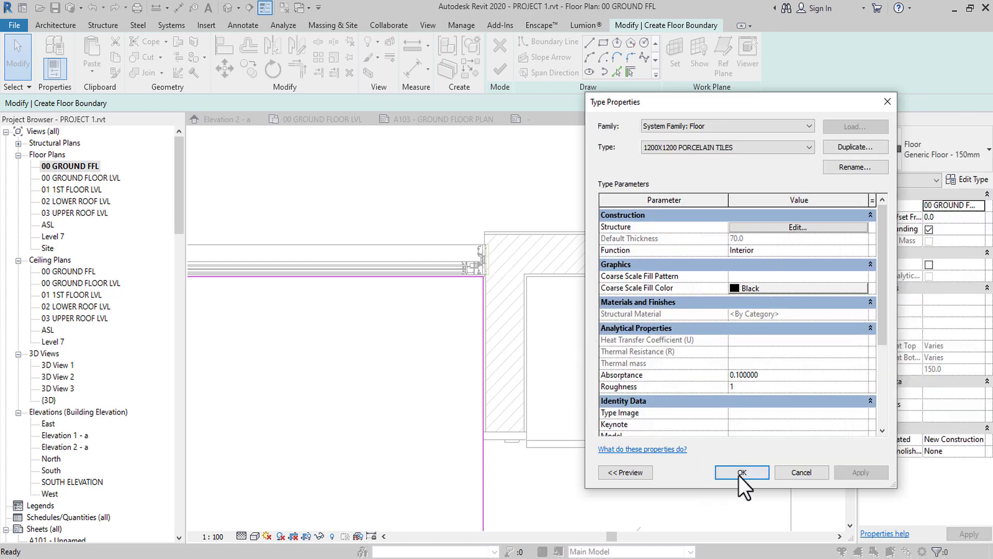
Create a new material for the floor type's structure layer and name it SCREED
{"action": "left_click", "coordinate": [784, 227]}
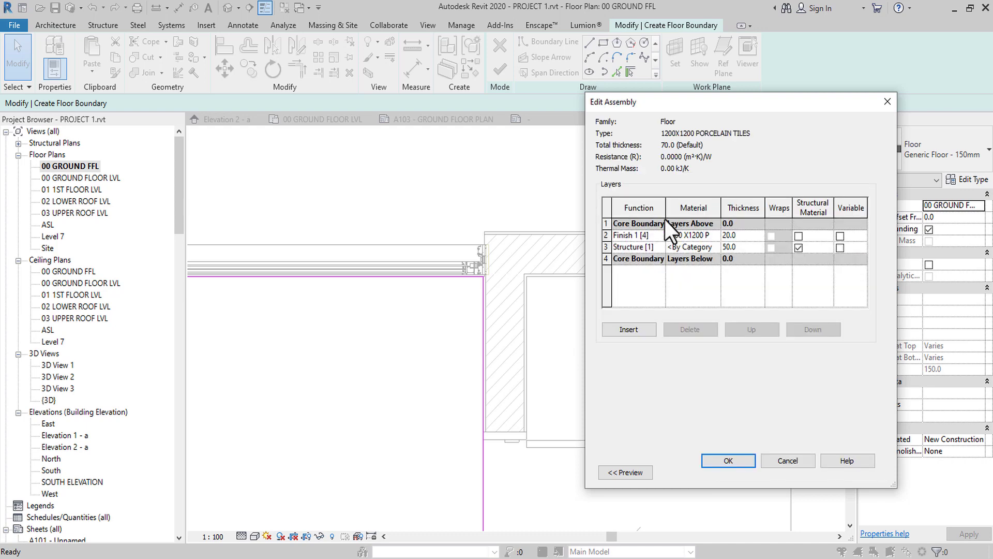
{"action": "left_click", "coordinate": [715, 246]}
{"action": "left_click", "coordinate": [715, 247]}
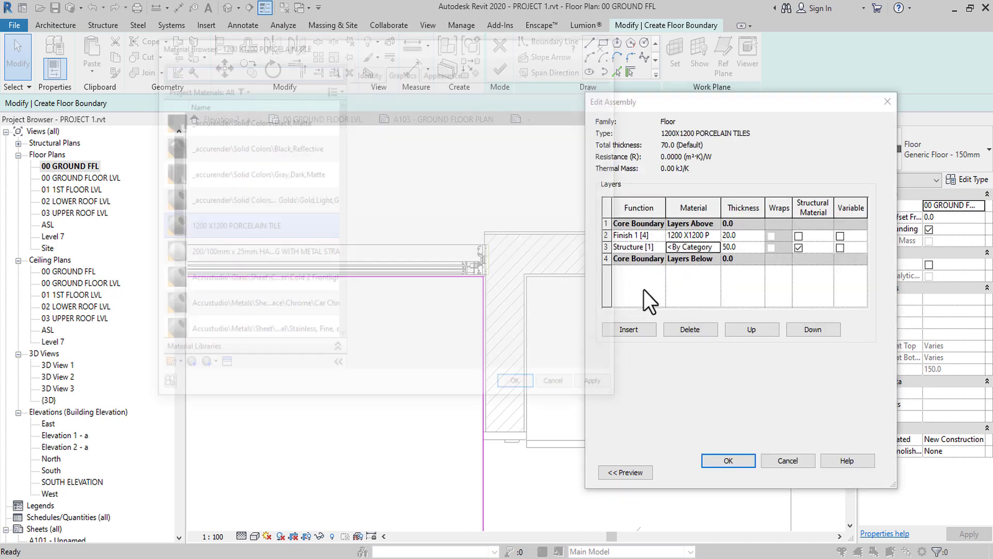
{"action": "left_click", "coordinate": [195, 366]}
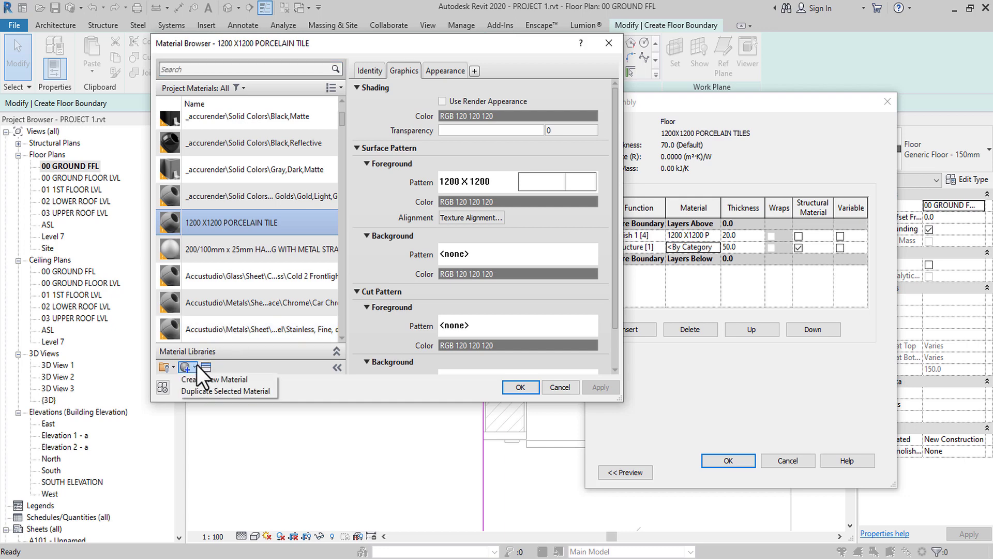
{"action": "left_click", "coordinate": [198, 381]}
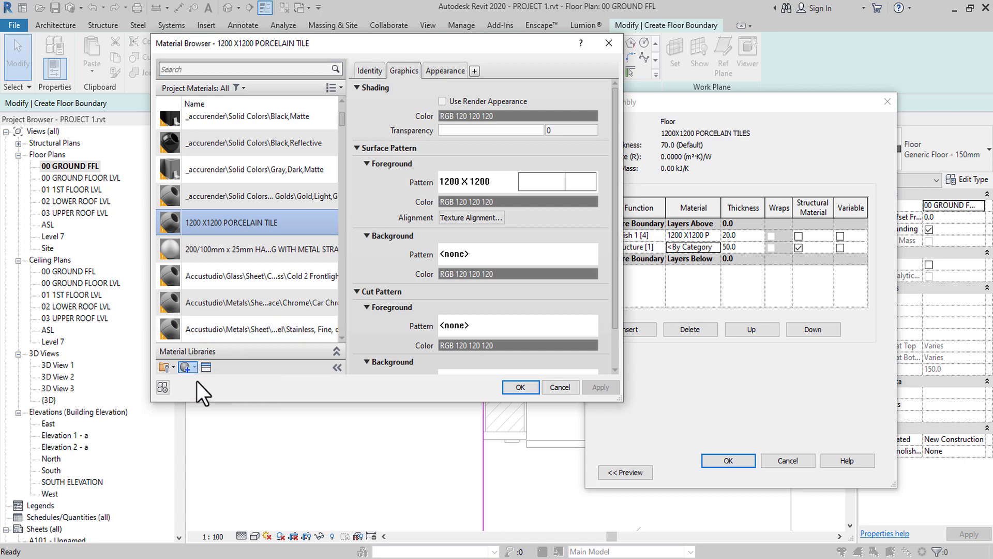
{"action": "right_click", "coordinate": [237, 228]}
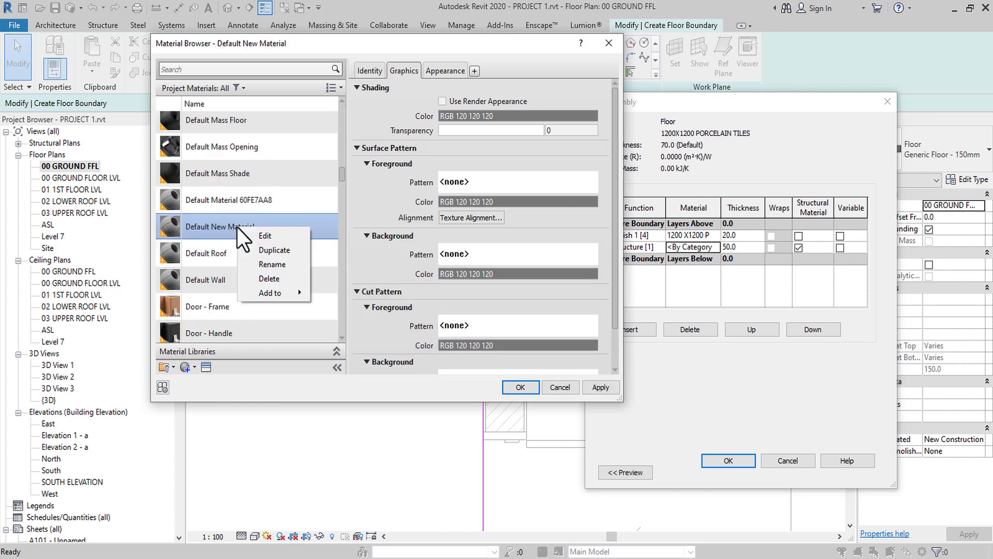
{"action": "left_click", "coordinate": [274, 263]}
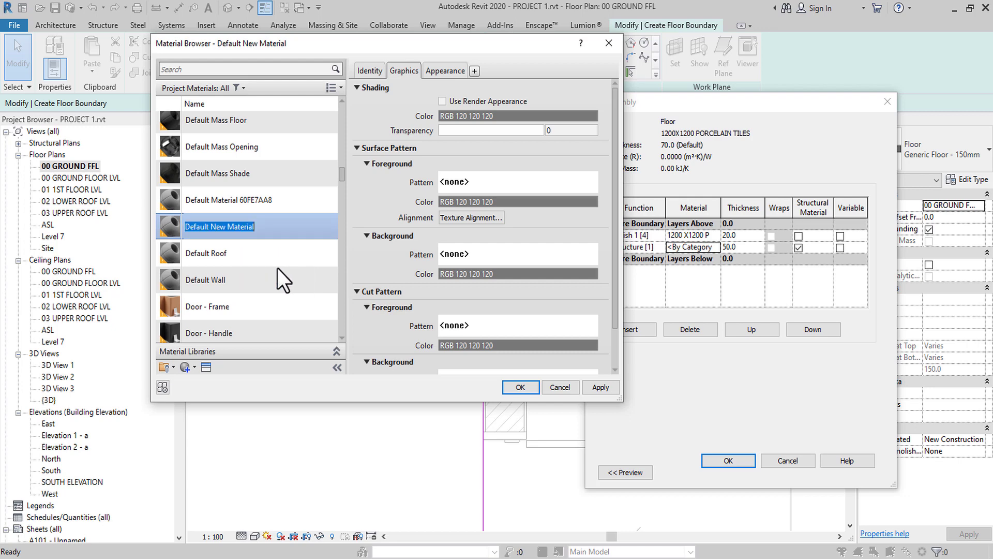
{"action": "type", "text": "SCREED"}
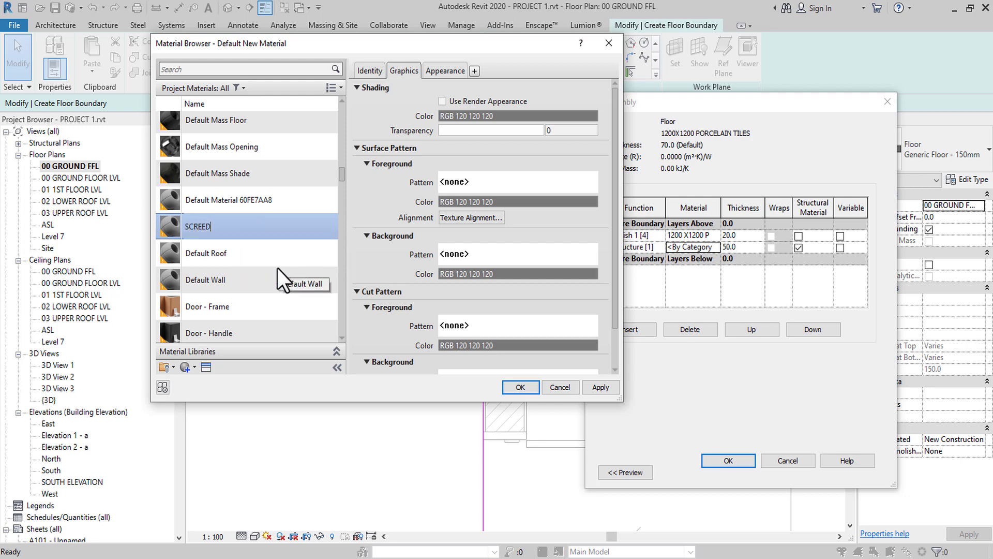
{"action": "key", "text": "Return"}
Set the SCREED material's cut foreground pattern to Sand - Dense and assign the material to the structure layer
{"action": "scroll", "coordinate": [433, 274], "scroll_direction": "down", "scroll_amount": 2}
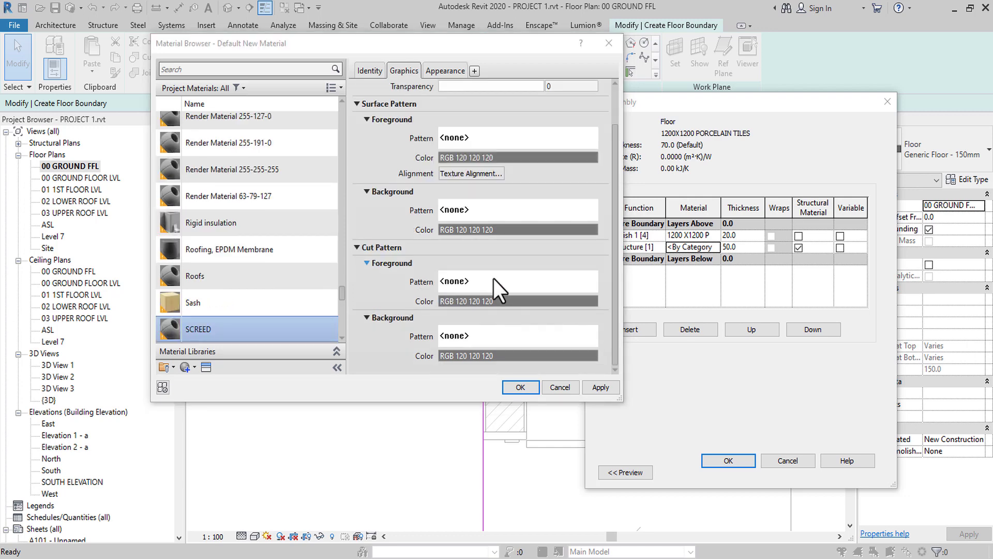
{"action": "left_click", "coordinate": [493, 278]}
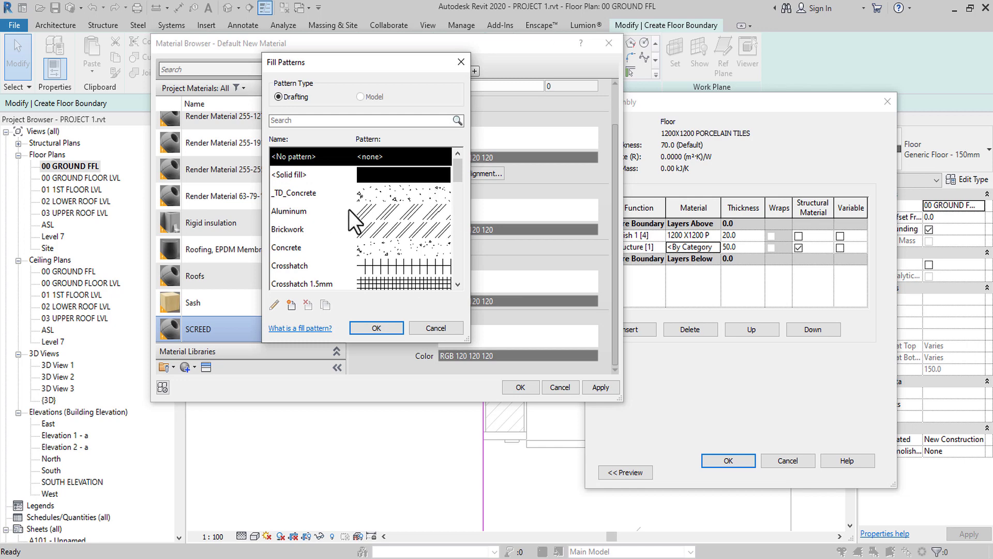
{"action": "scroll", "coordinate": [328, 223], "scroll_direction": "down", "scroll_amount": 5}
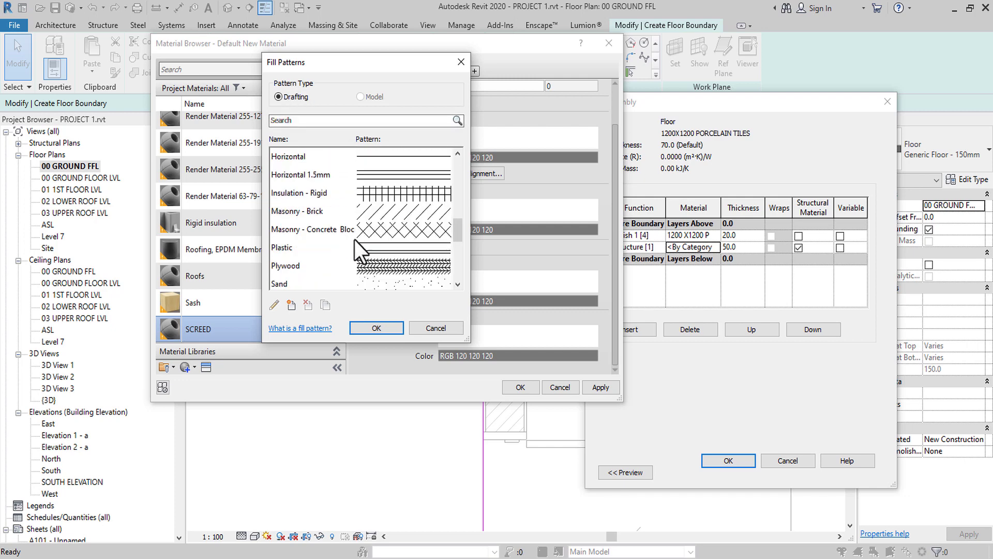
{"action": "scroll", "coordinate": [368, 194], "scroll_direction": "up", "scroll_amount": 1}
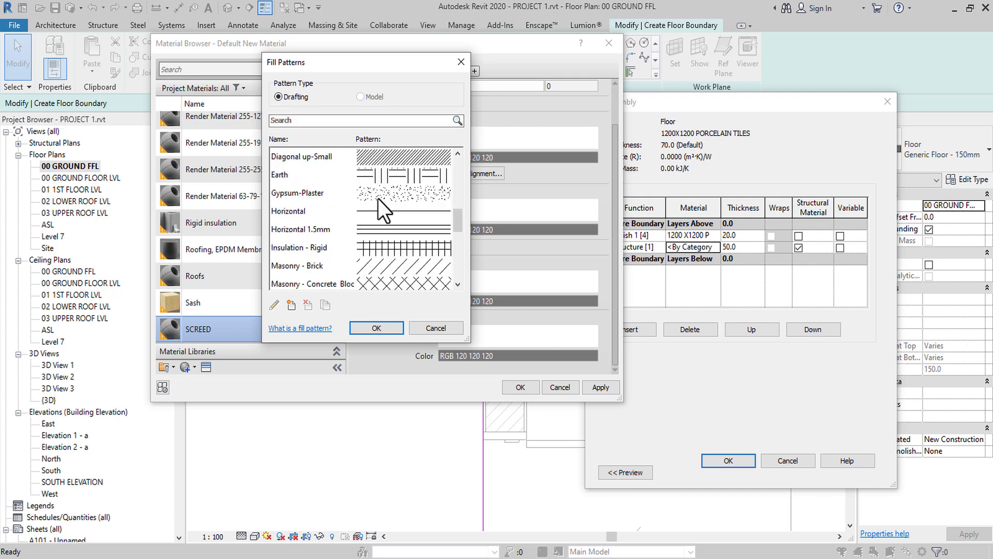
{"action": "scroll", "coordinate": [392, 248], "scroll_direction": "down", "scroll_amount": 2}
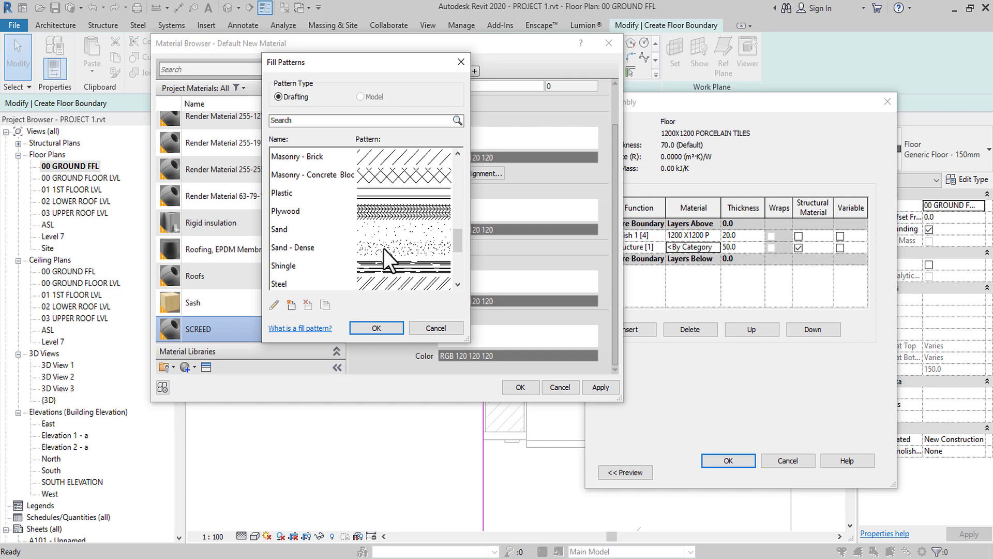
{"action": "left_click", "coordinate": [383, 248]}
{"action": "left_click", "coordinate": [389, 327]}
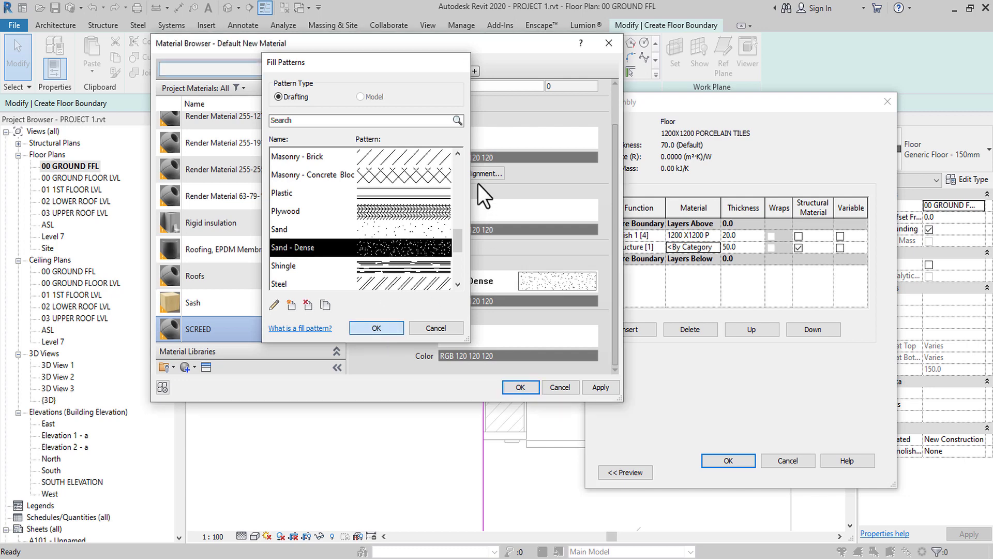
{"action": "left_click", "coordinate": [532, 383]}
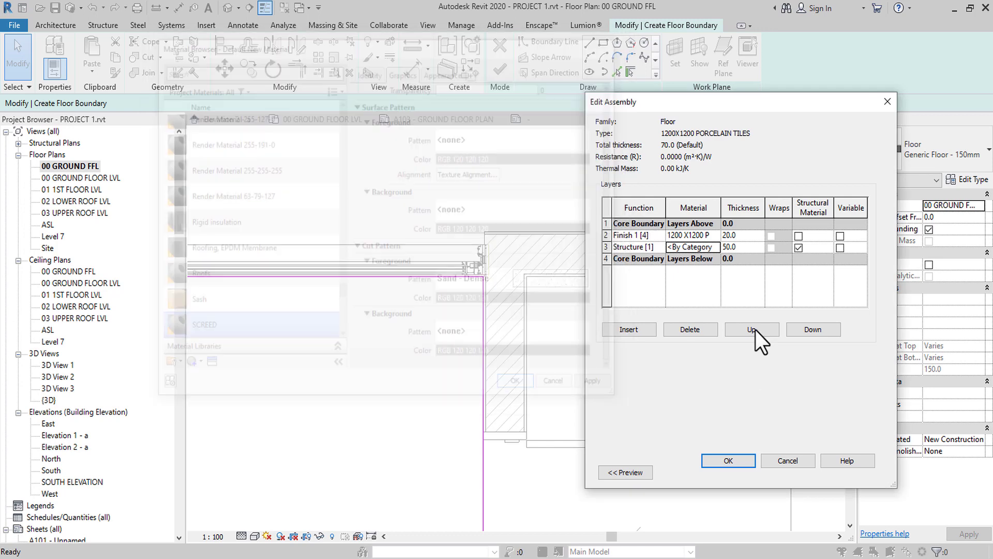
Give the 1200 X1200 PORCELAIN TILE material a solid fill cut foreground pattern in colour RGB 192 192 192
{"action": "left_click", "coordinate": [716, 236]}
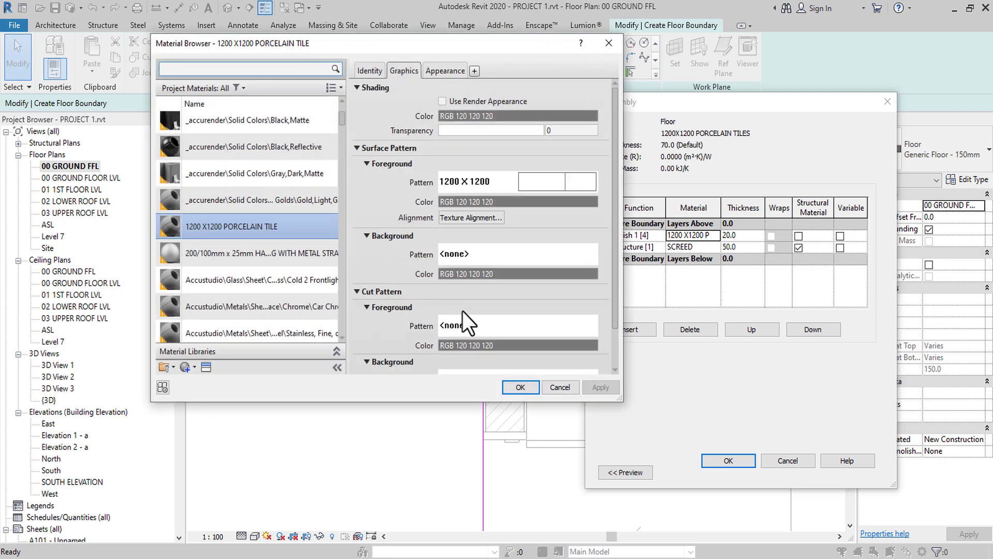
{"action": "scroll", "coordinate": [463, 311], "scroll_direction": "down", "scroll_amount": 2}
{"action": "left_click", "coordinate": [475, 281]}
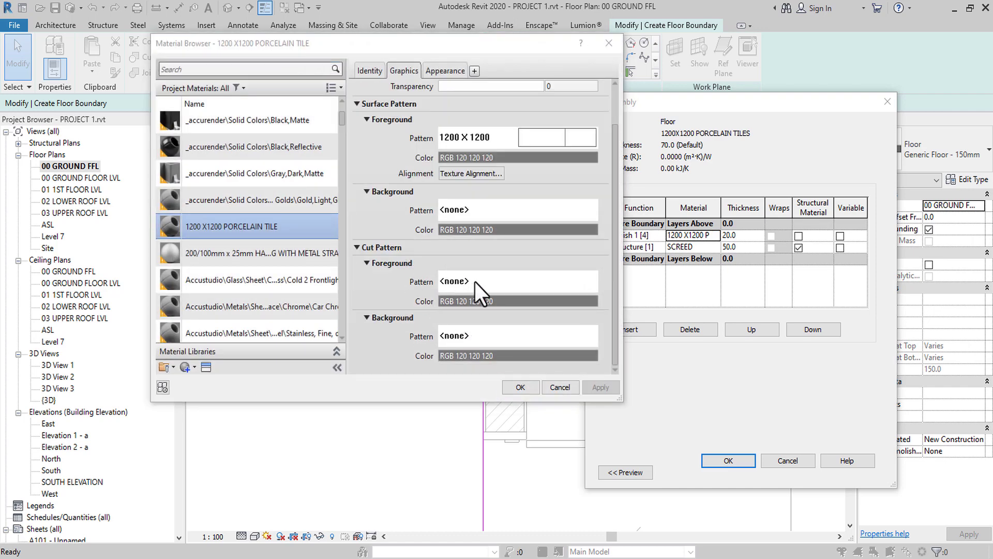
{"action": "left_click", "coordinate": [414, 175]}
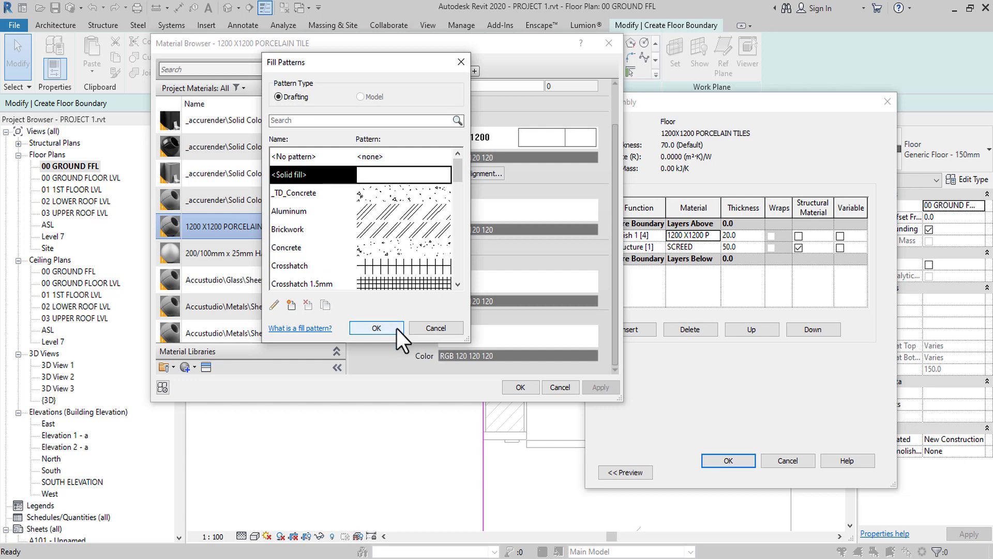
{"action": "left_click", "coordinate": [396, 328]}
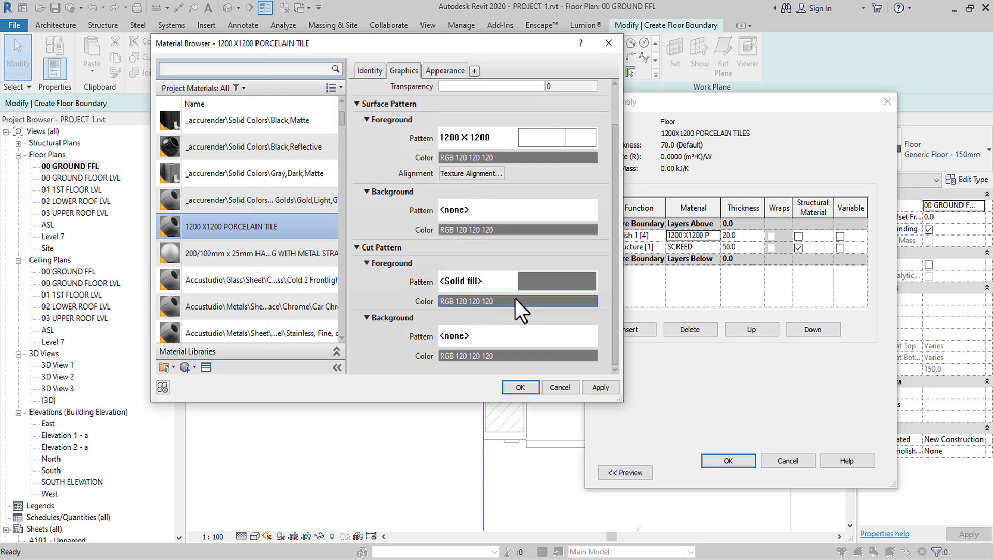
{"action": "left_click", "coordinate": [516, 299]}
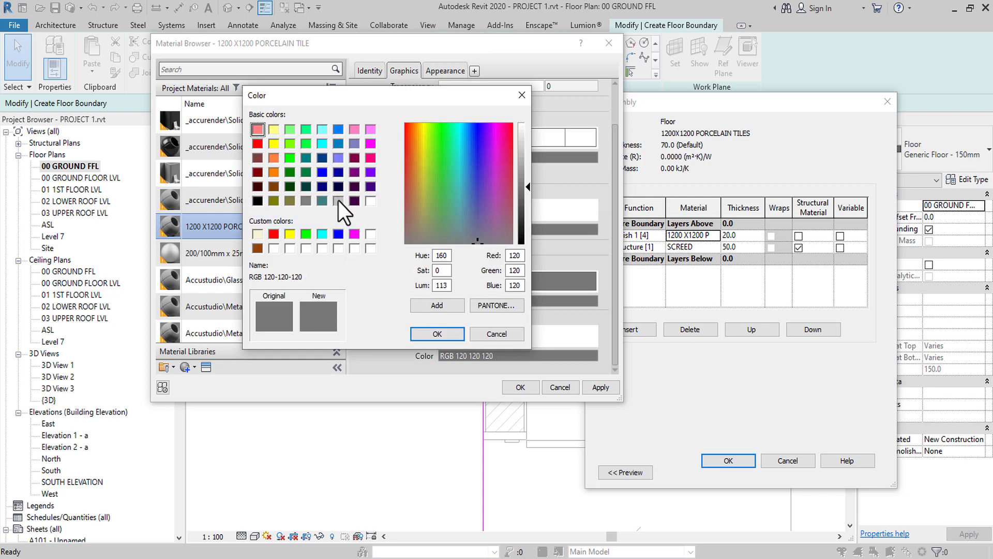
{"action": "left_click", "coordinate": [339, 200]}
{"action": "left_click", "coordinate": [444, 332]}
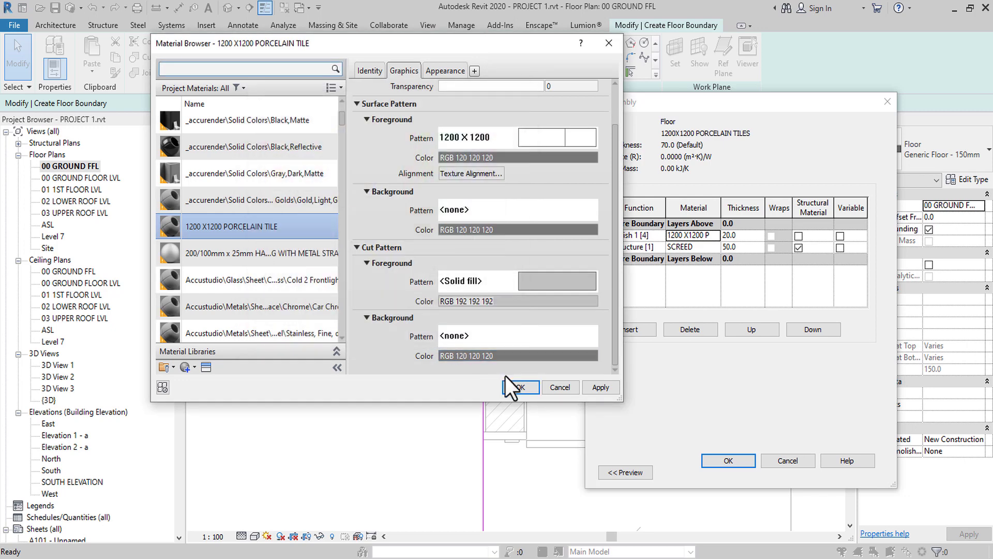
{"action": "left_click", "coordinate": [526, 391]}
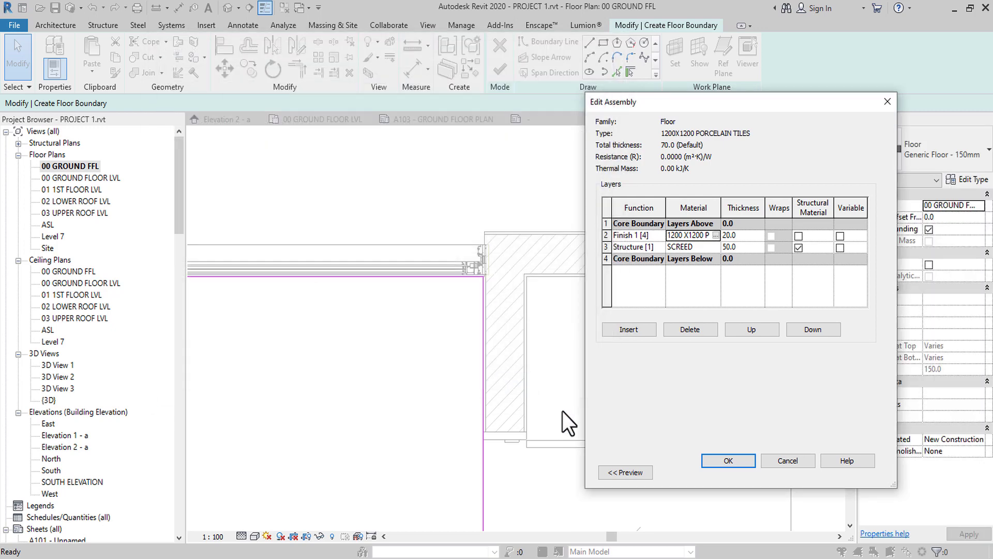
Accept the floor type's layer settings and finish the floor boundary sketch to create the floor
{"action": "left_click", "coordinate": [731, 458]}
{"action": "left_click", "coordinate": [751, 469]}
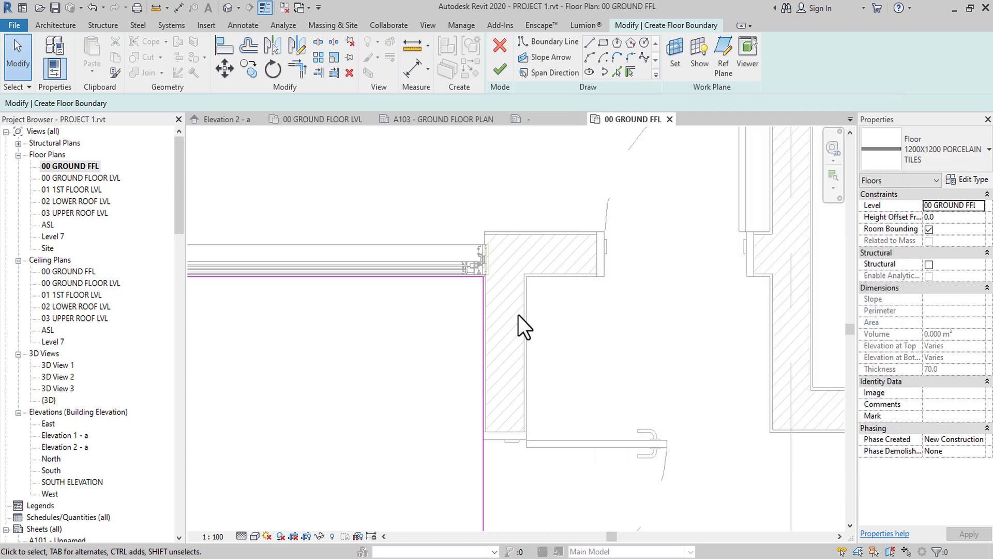
{"action": "scroll", "coordinate": [518, 315], "scroll_direction": "down", "scroll_amount": 4}
{"action": "left_click", "coordinate": [501, 69]}
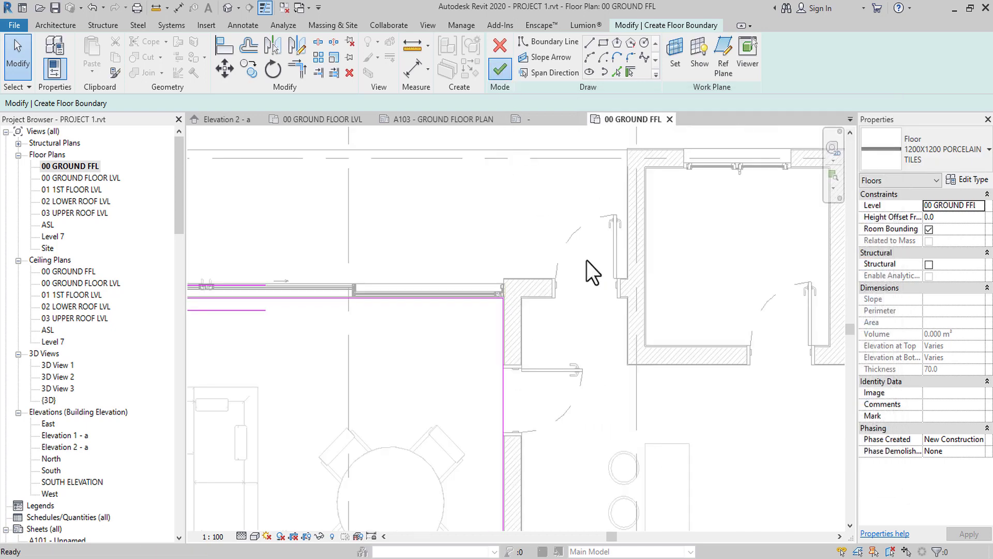
{"action": "scroll", "coordinate": [586, 260], "scroll_direction": "down", "scroll_amount": 1}
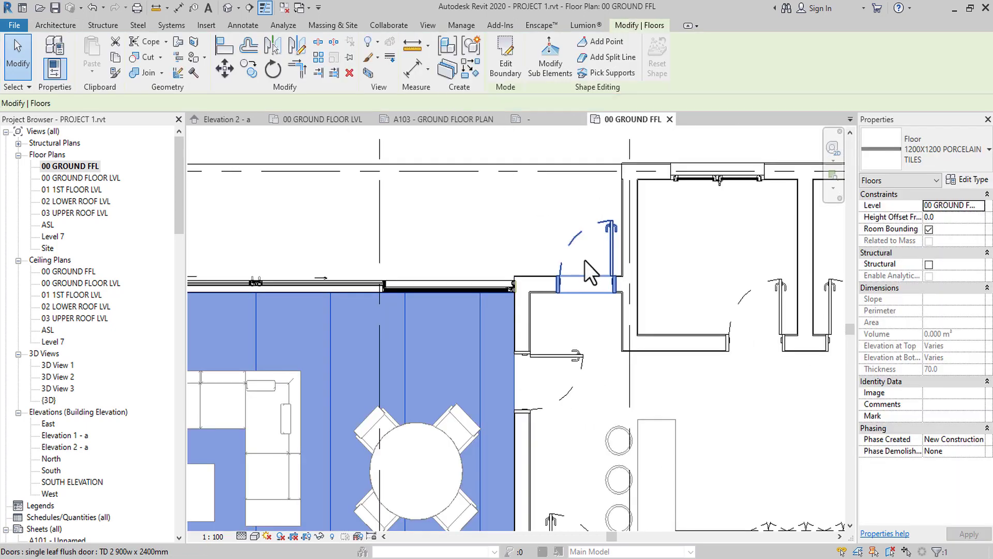
{"action": "scroll", "coordinate": [584, 259], "scroll_direction": "down", "scroll_amount": 5}
{"action": "left_click", "coordinate": [324, 305]}
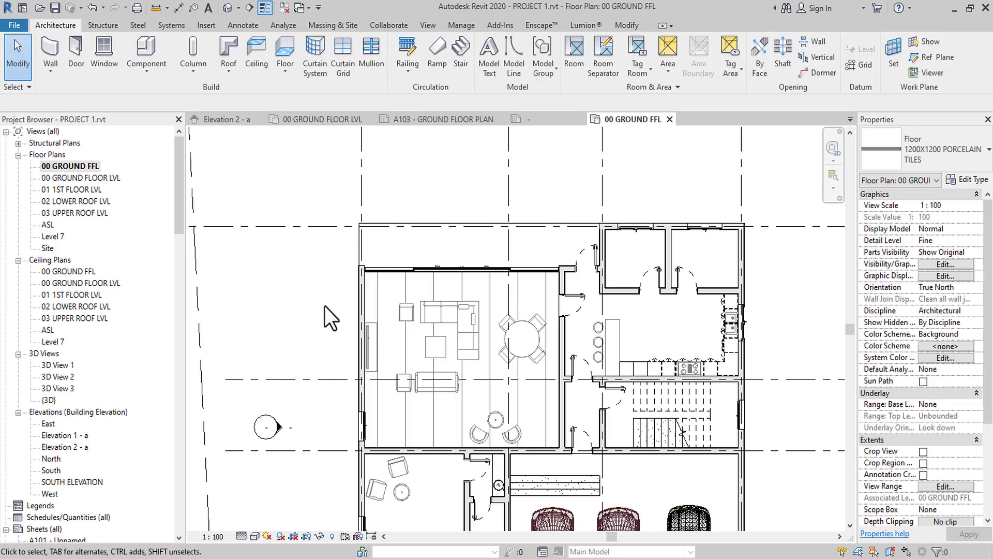
Set the 1200 X 1200 surface pattern of the living room floor's porcelain tile material to Crosshatch and accept the floor type settings
{"action": "left_click", "coordinate": [381, 298]}
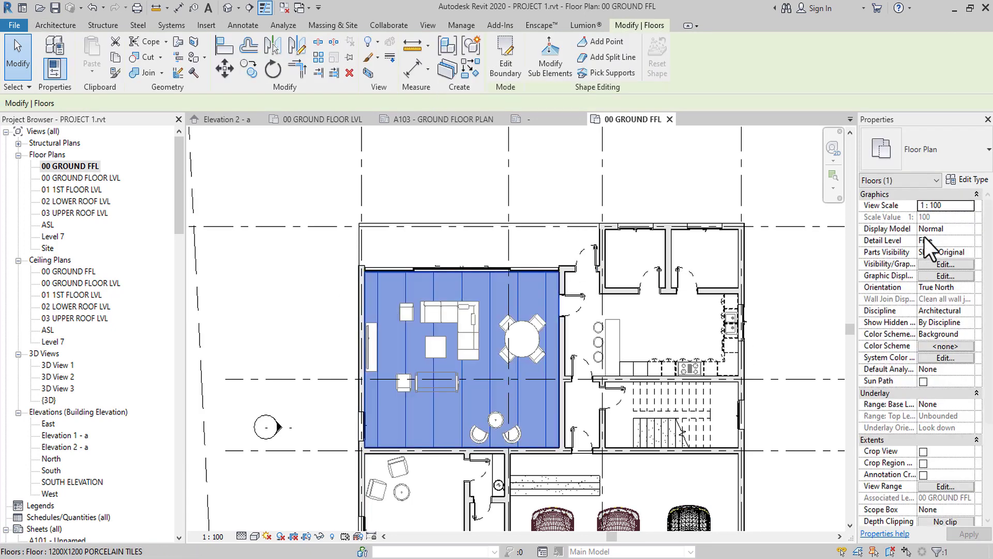
{"action": "left_click", "coordinate": [980, 182]}
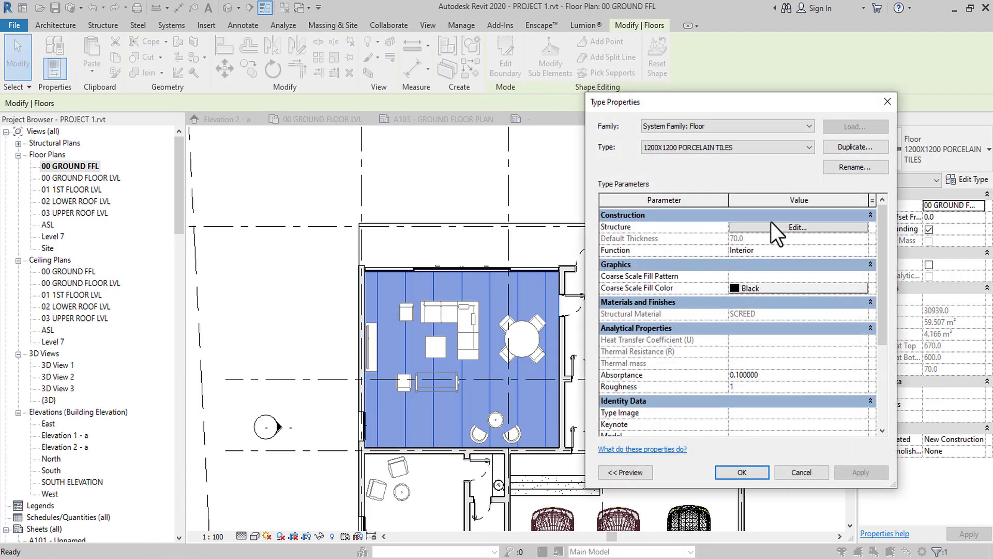
{"action": "left_click", "coordinate": [795, 226]}
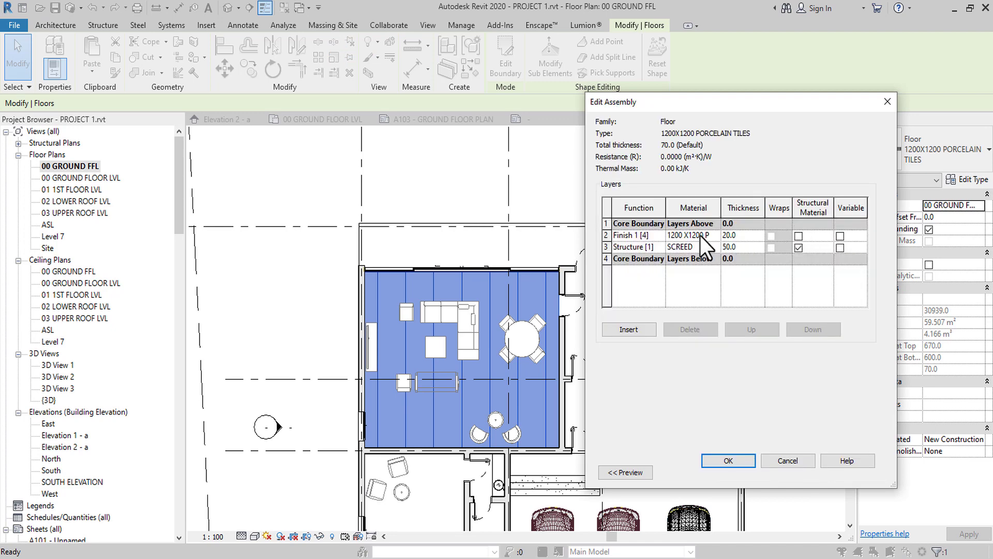
{"action": "left_click", "coordinate": [716, 237]}
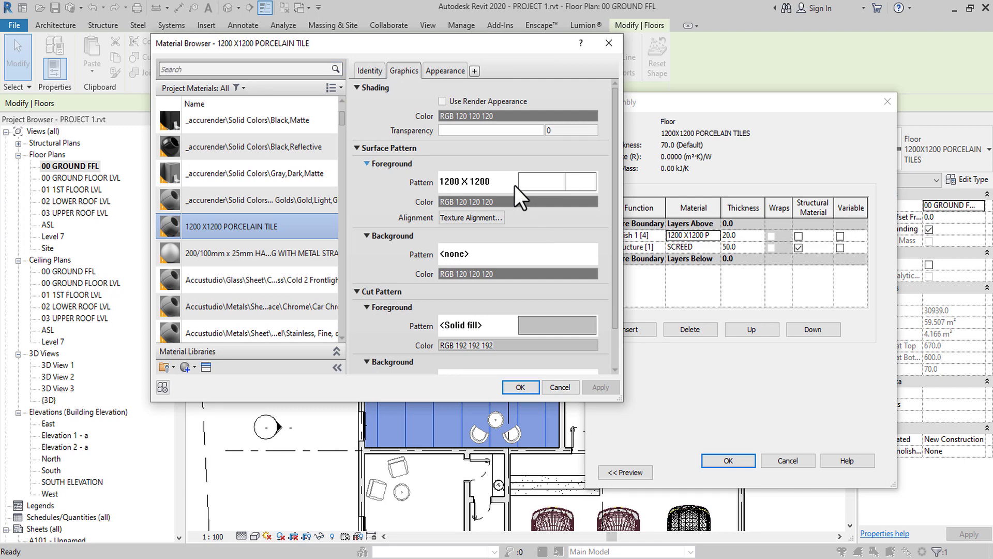
{"action": "left_click", "coordinate": [514, 186]}
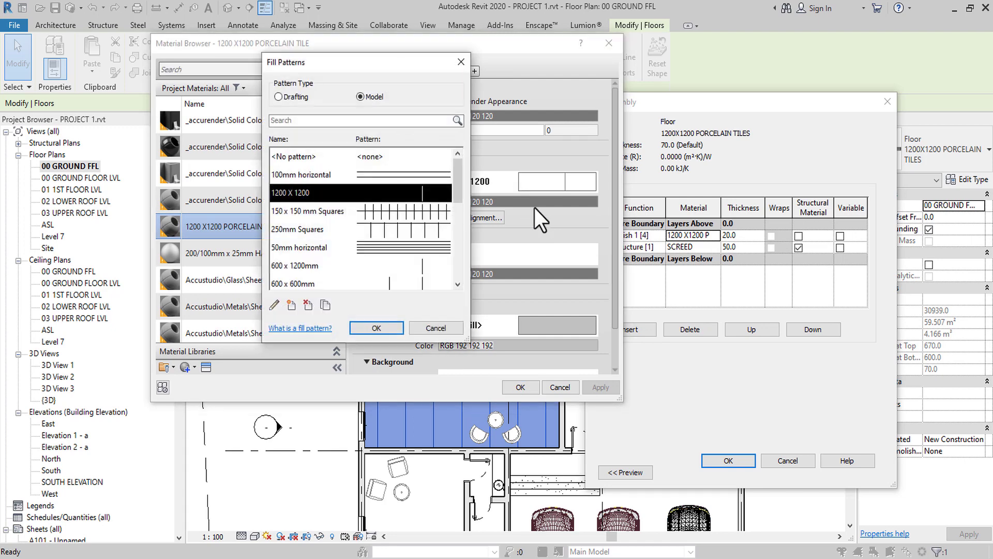
{"action": "left_click", "coordinate": [271, 309]}
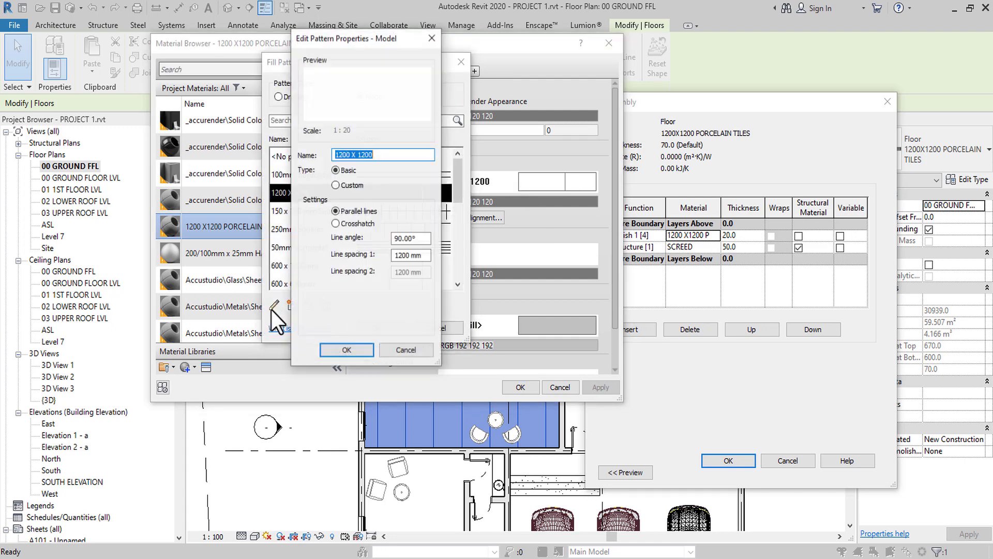
{"action": "left_click", "coordinate": [345, 223]}
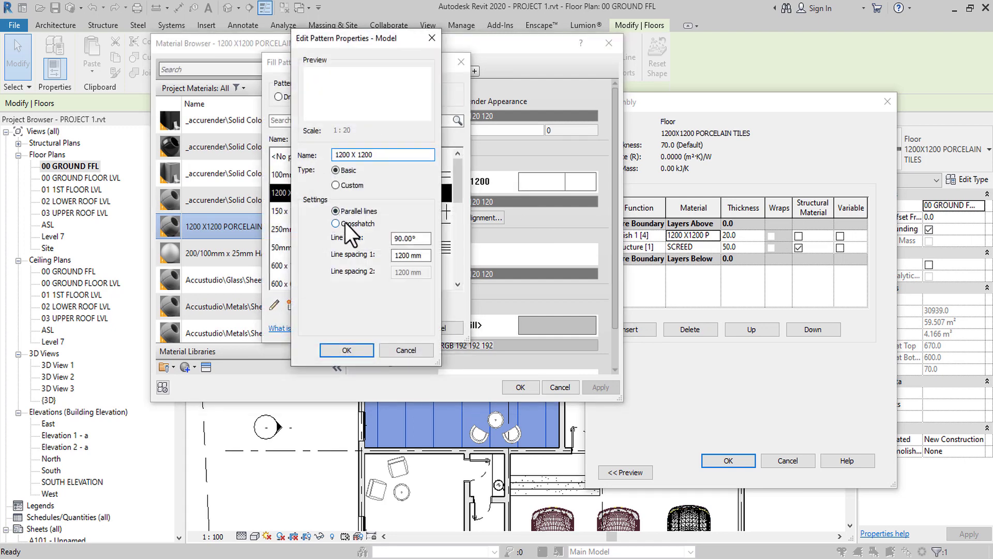
{"action": "left_click", "coordinate": [366, 350]}
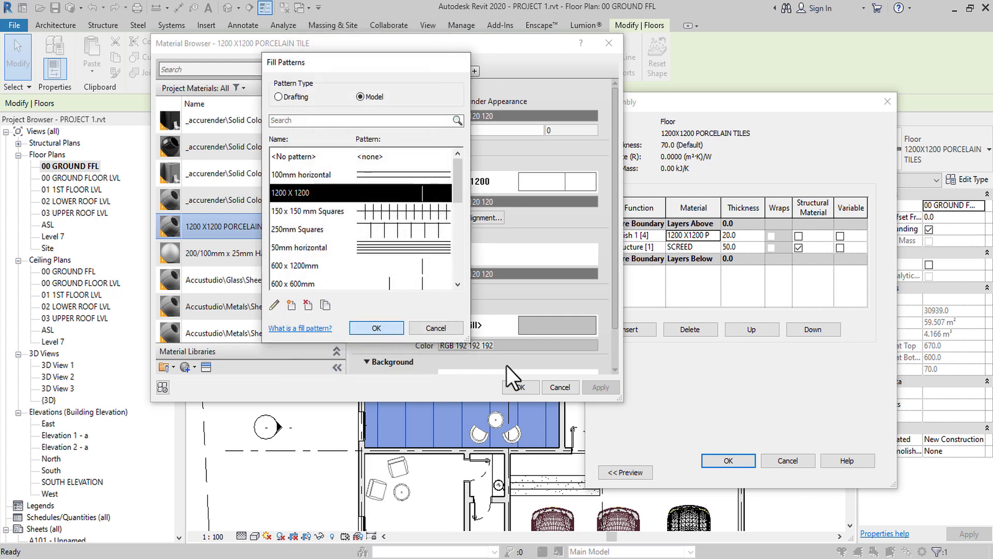
{"action": "left_click", "coordinate": [519, 387]}
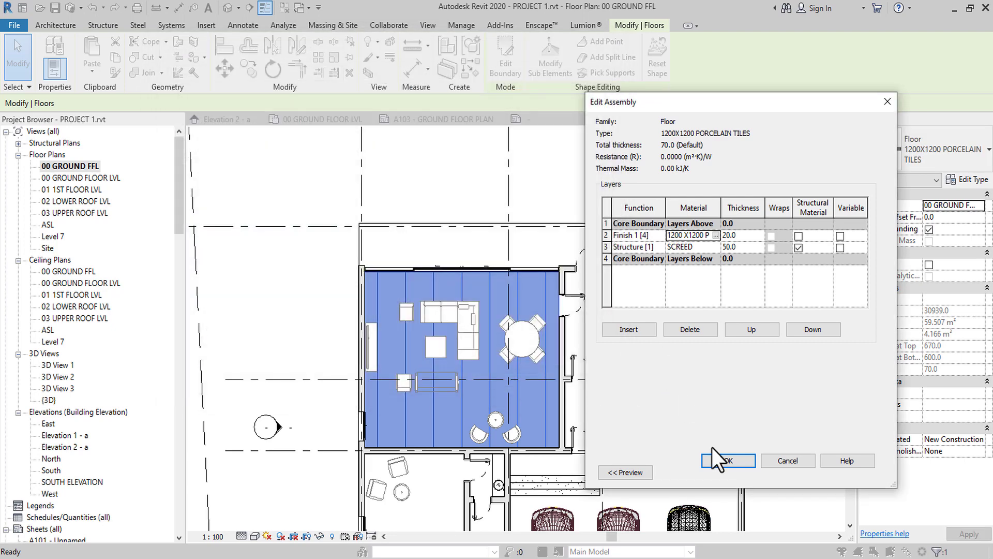
{"action": "left_click", "coordinate": [724, 460]}
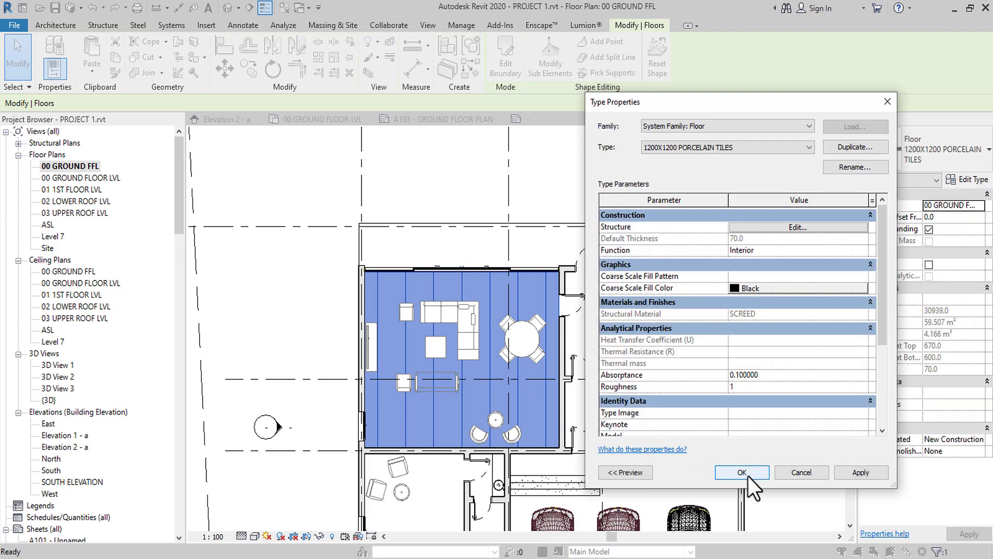
{"action": "left_click", "coordinate": [744, 473]}
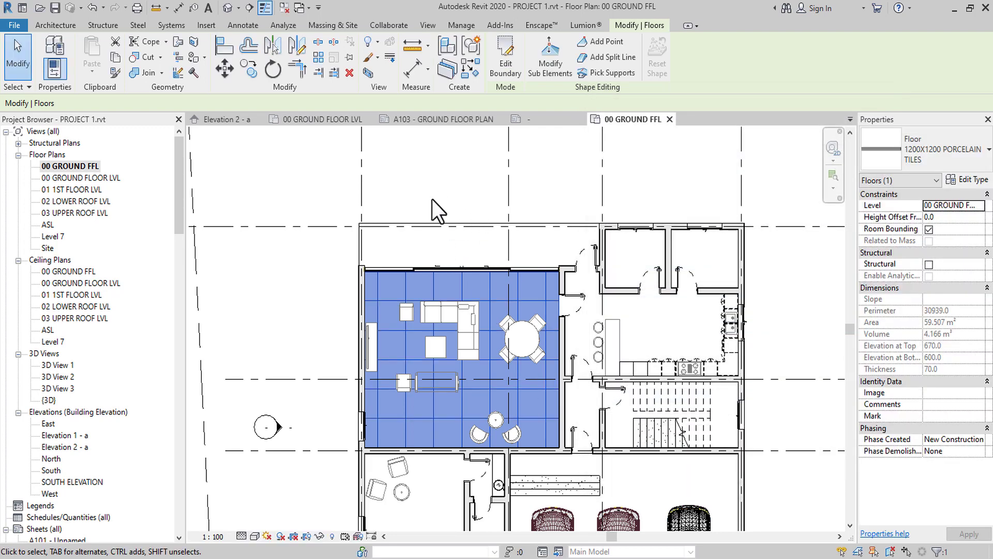
{"action": "left_click", "coordinate": [442, 182]}
Open the 00 GROUND FLOOR LVL plan and examine the tiled living room floor and its neighbouring rooms
{"action": "scroll", "coordinate": [578, 333], "scroll_direction": "down", "scroll_amount": 1}
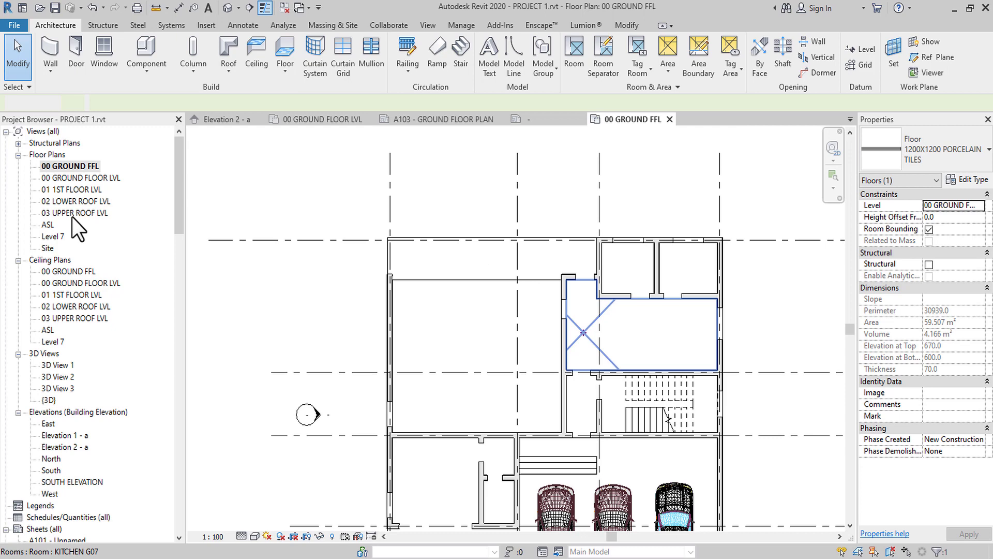
{"action": "double_click", "coordinate": [66, 178]}
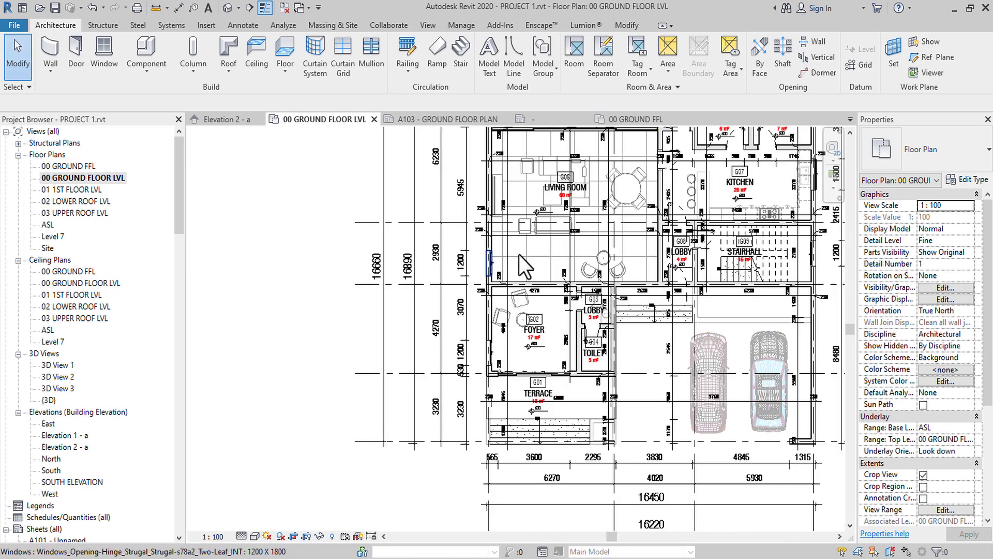
{"action": "scroll", "coordinate": [585, 235], "scroll_direction": "up", "scroll_amount": 4}
{"action": "scroll", "coordinate": [586, 235], "scroll_direction": "up", "scroll_amount": 2}
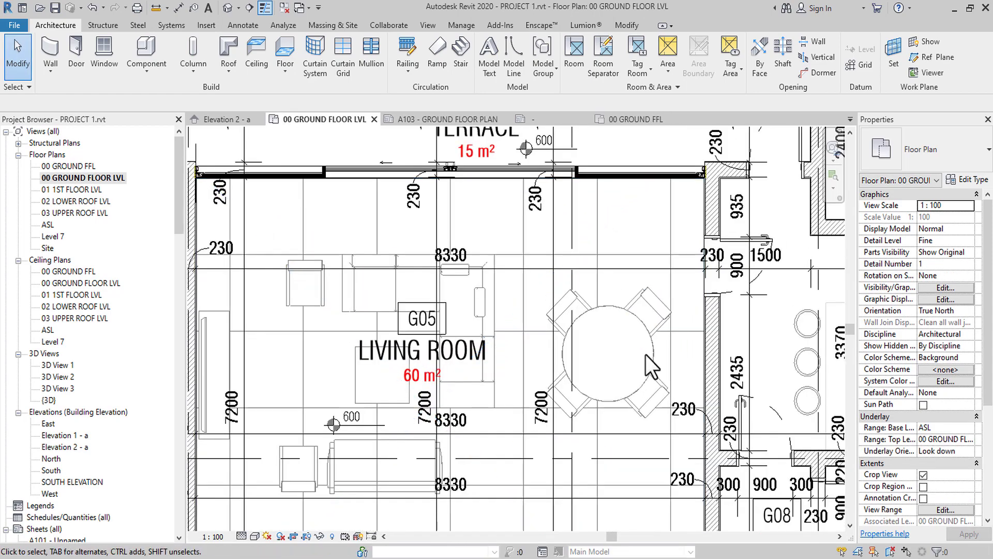
{"action": "scroll", "coordinate": [646, 355], "scroll_direction": "down", "scroll_amount": 3}
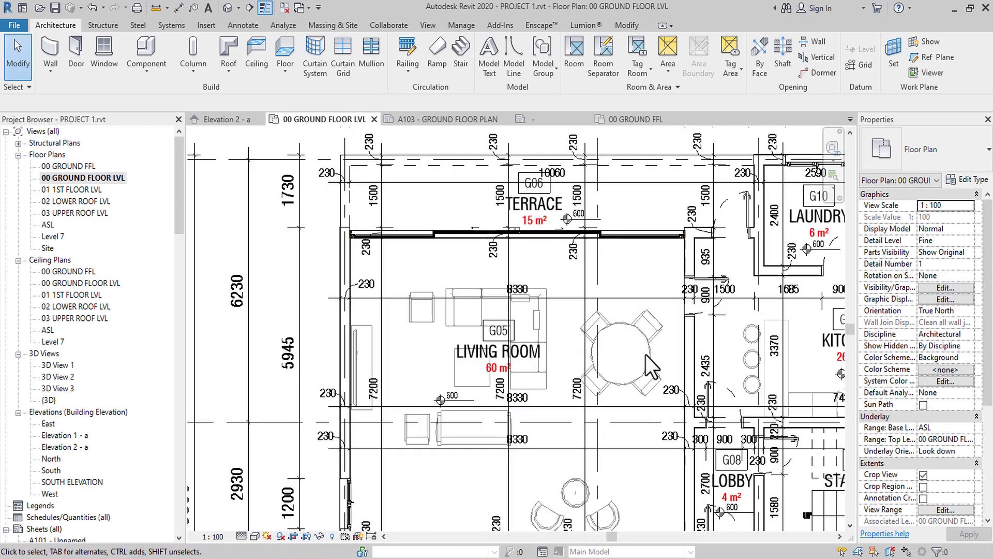
{"action": "middle_click_drag", "start_coordinate": [639, 386], "coordinate": [554, 195]}
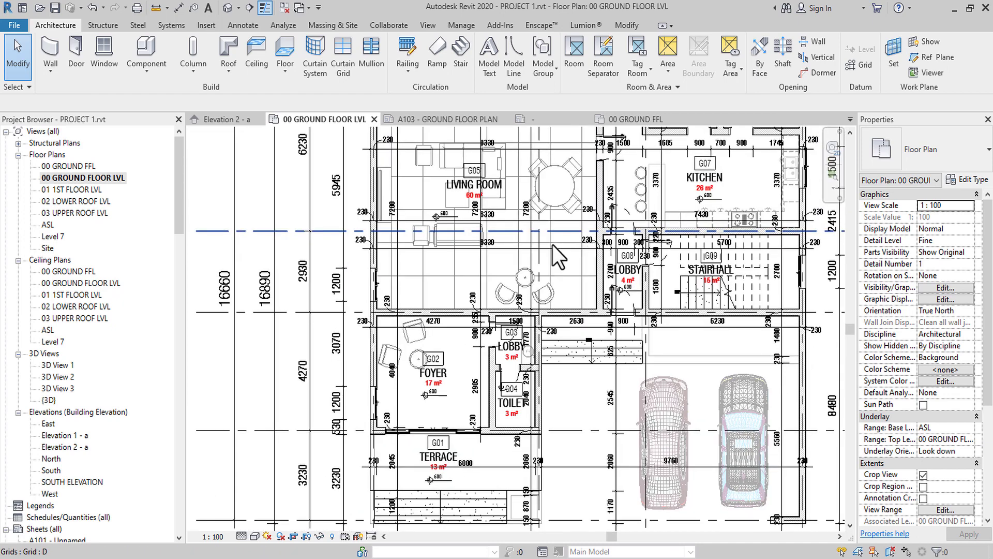
{"action": "left_click", "coordinate": [482, 263]}
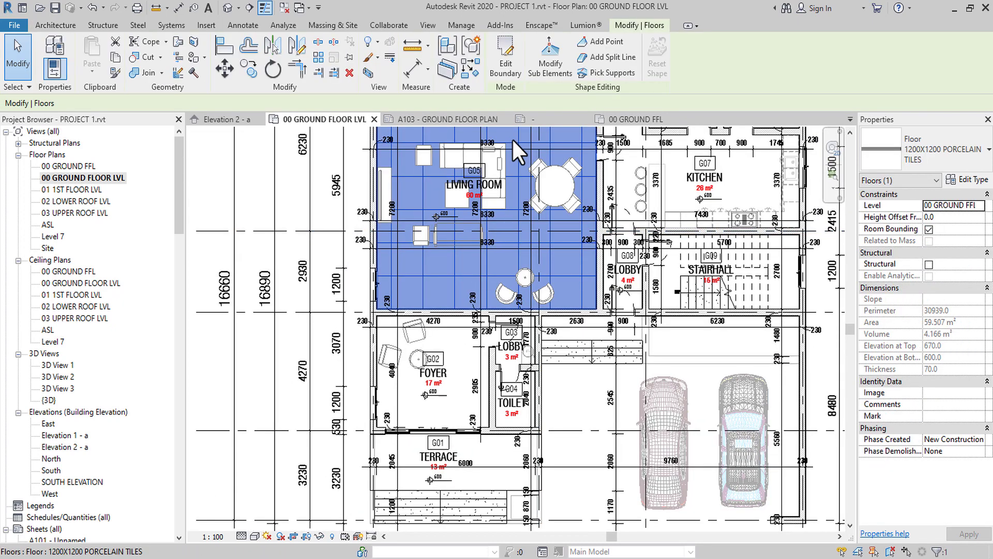
{"action": "scroll", "coordinate": [457, 293], "scroll_direction": "up", "scroll_amount": 1}
{"action": "scroll", "coordinate": [457, 293], "scroll_direction": "down", "scroll_amount": 2}
{"action": "middle_click_drag", "start_coordinate": [491, 336], "coordinate": [493, 403]}
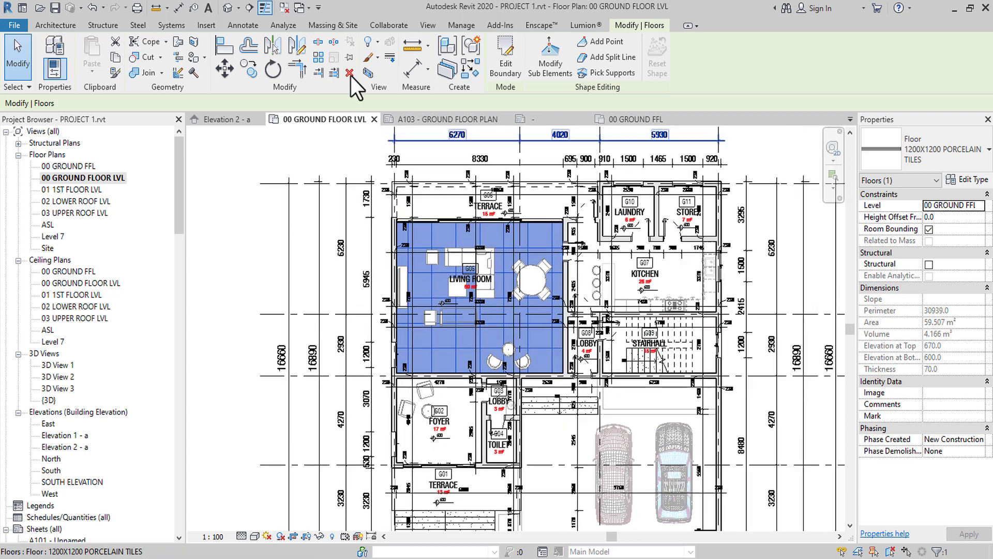
Cut a rectangular wall opening about 4127 mm wide in the wall between the living room and the foyer
{"action": "left_click", "coordinate": [56, 24]}
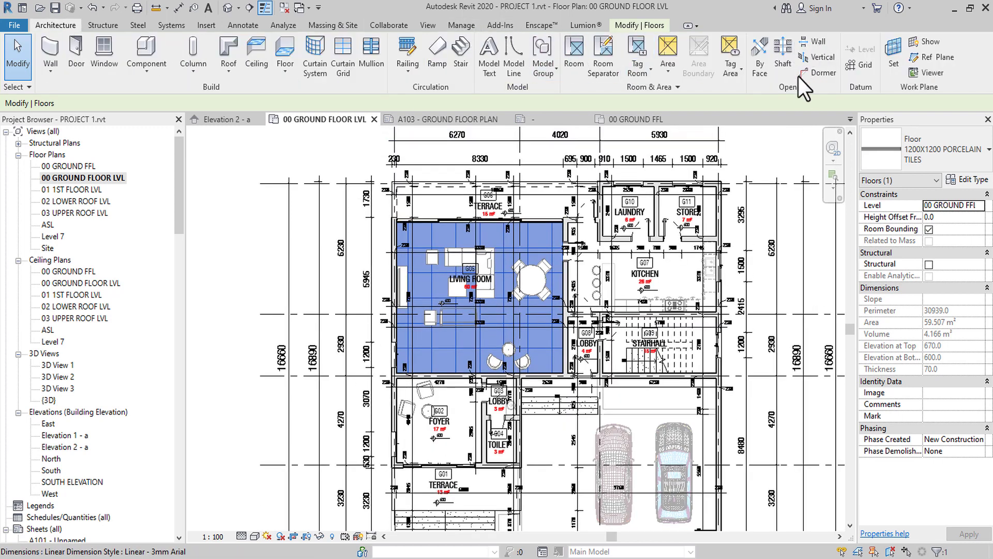
{"action": "left_click", "coordinate": [805, 38]}
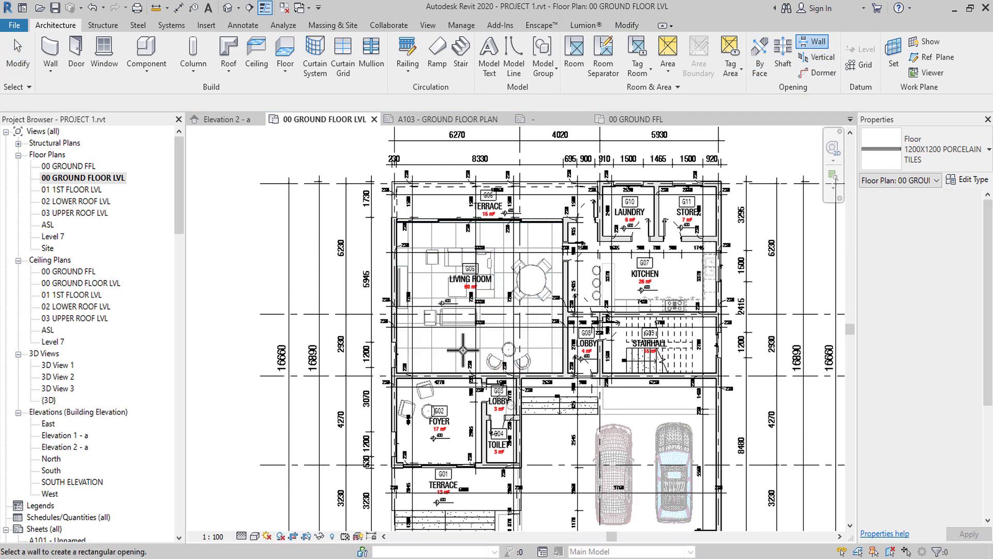
{"action": "scroll", "coordinate": [516, 328], "scroll_direction": "up", "scroll_amount": 3}
{"action": "middle_click_drag", "start_coordinate": [343, 459], "coordinate": [439, 347]}
{"action": "scroll", "coordinate": [438, 346], "scroll_direction": "up", "scroll_amount": 2}
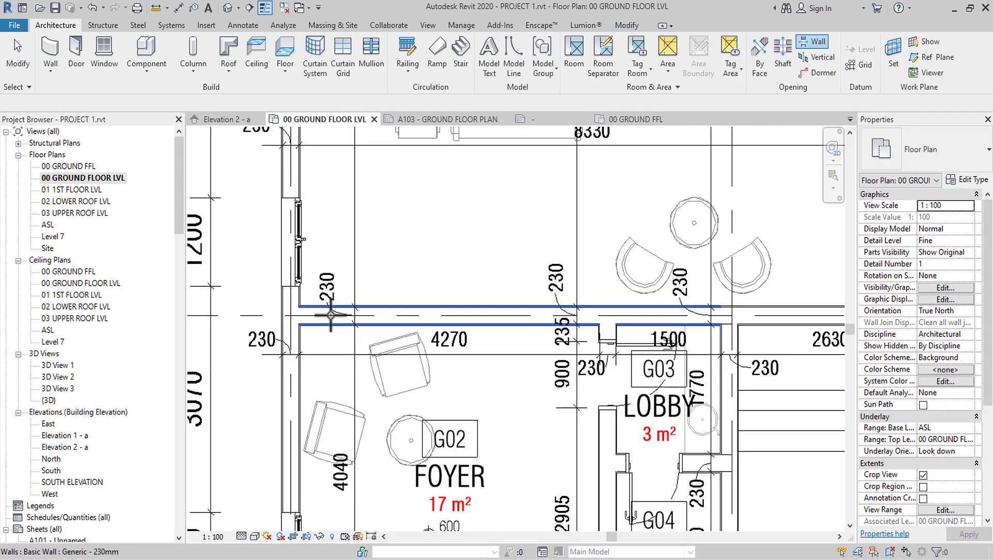
{"action": "middle_click_drag", "start_coordinate": [362, 258], "coordinate": [362, 320]}
{"action": "left_click", "coordinate": [311, 314]}
{"action": "left_click", "coordinate": [306, 310]}
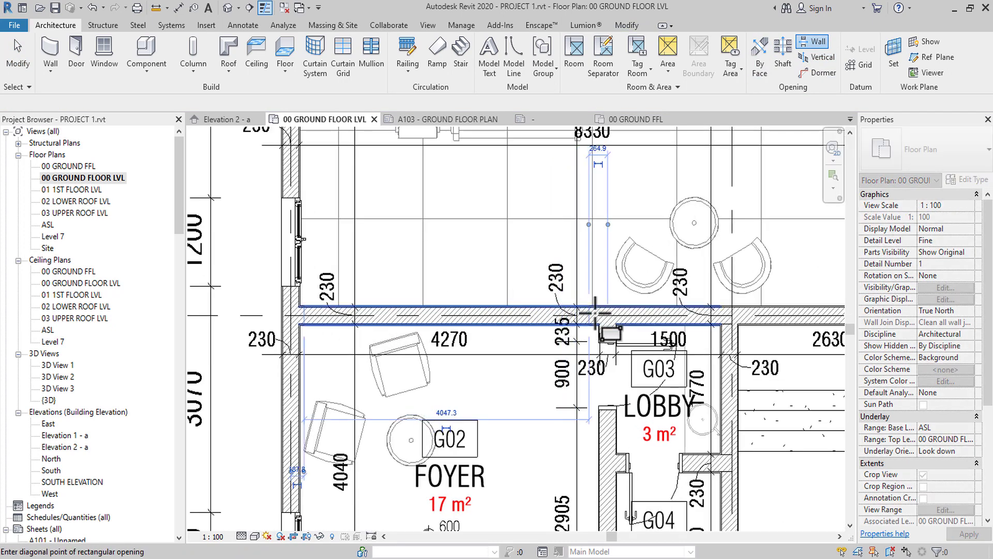
{"action": "left_click", "coordinate": [592, 414]}
{"action": "scroll", "coordinate": [526, 323], "scroll_direction": "down", "scroll_amount": 3}
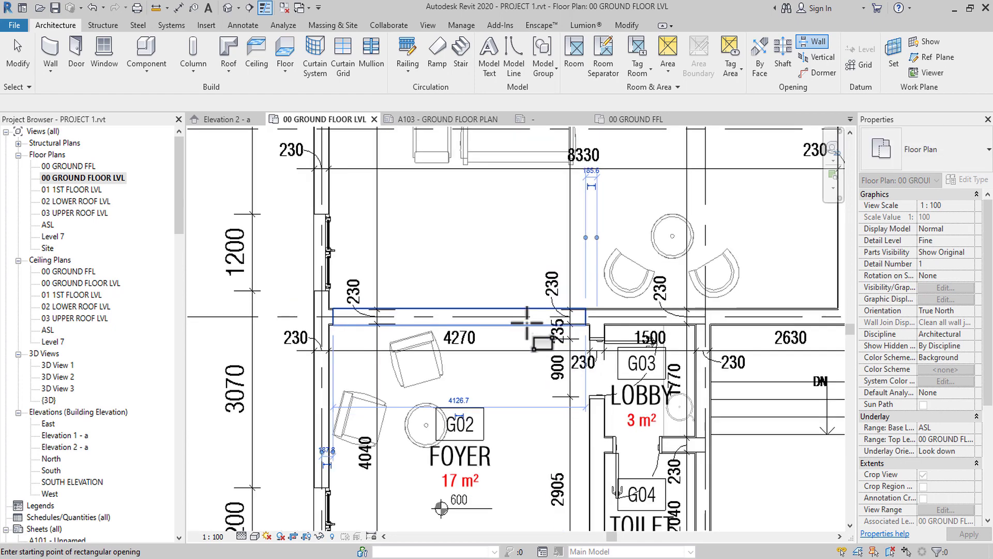
{"action": "right_click", "coordinate": [515, 219]}
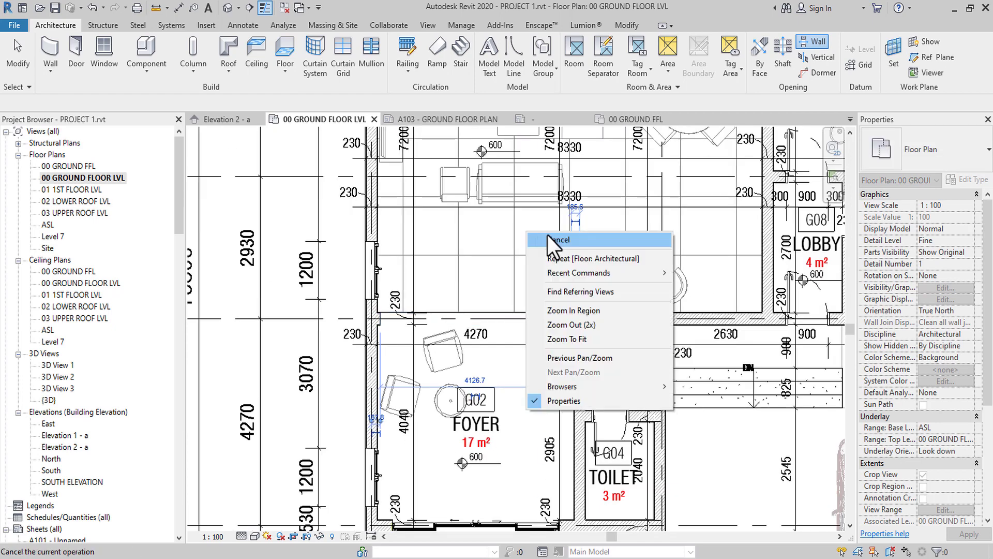
{"action": "left_click", "coordinate": [548, 231]}
{"action": "scroll", "coordinate": [458, 297], "scroll_direction": "up", "scroll_amount": 1}
{"action": "right_click", "coordinate": [406, 264]}
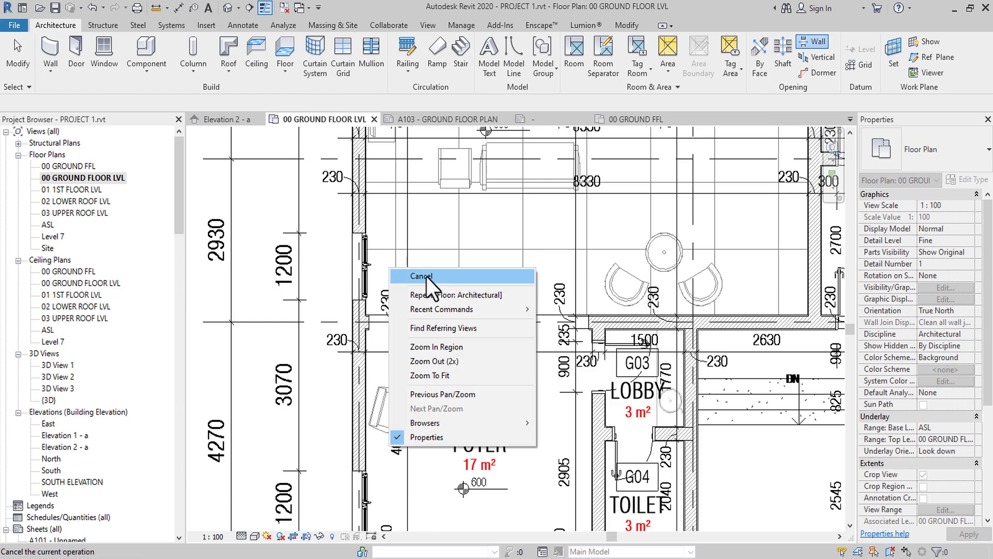
{"action": "left_click", "coordinate": [426, 277]}
Mirror a copy of the living room's tile floor about the centreline of the wall between the living room and the foyer
{"action": "scroll", "coordinate": [526, 412], "scroll_direction": "down", "scroll_amount": 3}
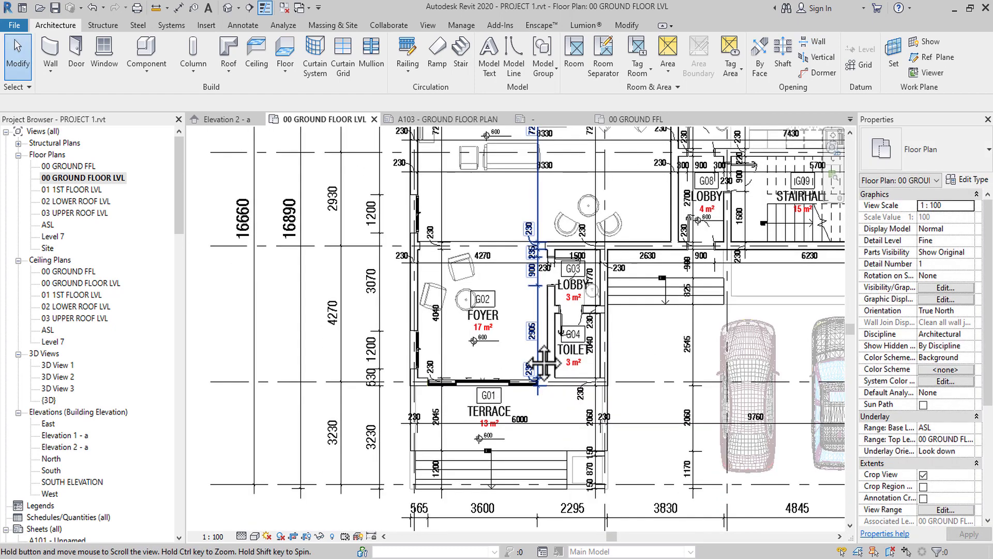
{"action": "scroll", "coordinate": [506, 195], "scroll_direction": "up", "scroll_amount": 2}
{"action": "left_click", "coordinate": [509, 193]}
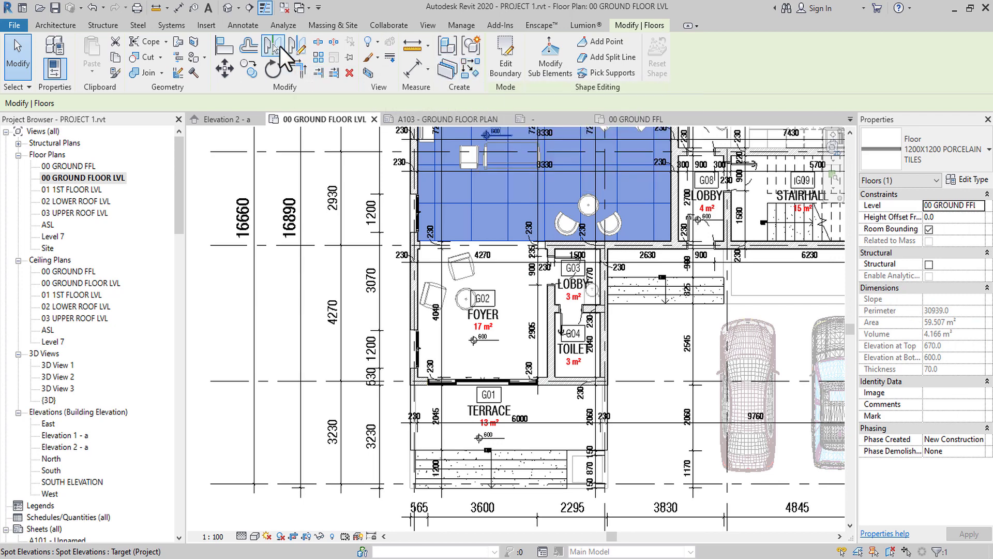
{"action": "left_click", "coordinate": [272, 45]}
{"action": "scroll", "coordinate": [471, 243], "scroll_direction": "up", "scroll_amount": 5}
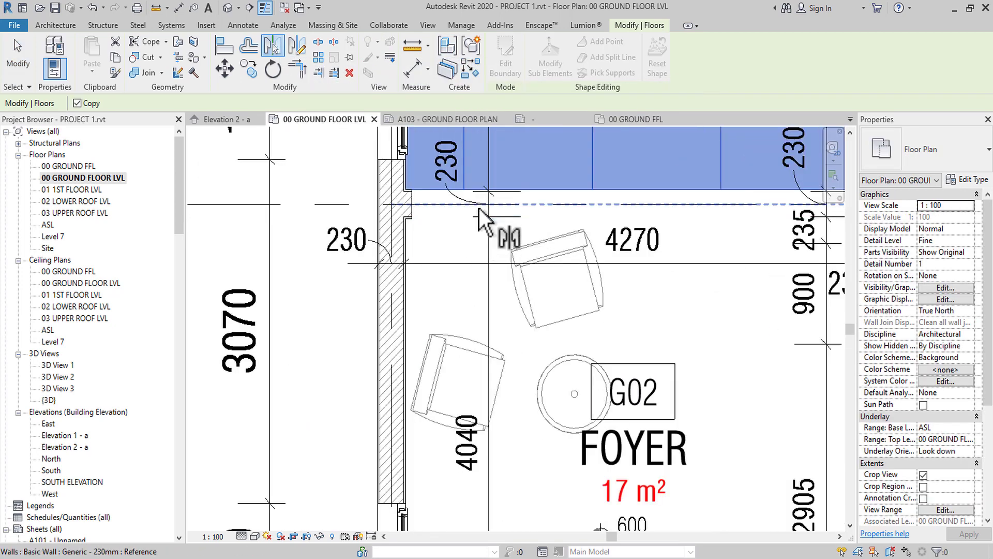
{"action": "left_click", "coordinate": [479, 210]}
{"action": "scroll", "coordinate": [448, 288], "scroll_direction": "down", "scroll_amount": 4}
{"action": "scroll", "coordinate": [485, 298], "scroll_direction": "down", "scroll_amount": 2}
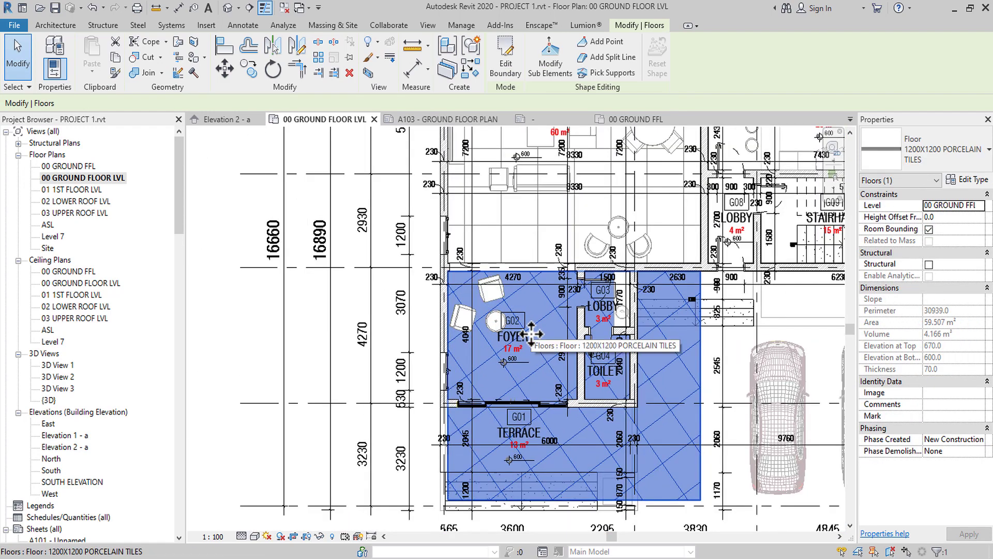
{"action": "key", "text": "Escape"}
Align the mirrored floor's slanted tile pattern line with the foyer-side face of the toilet wall
{"action": "scroll", "coordinate": [535, 337], "scroll_direction": "up", "scroll_amount": 3}
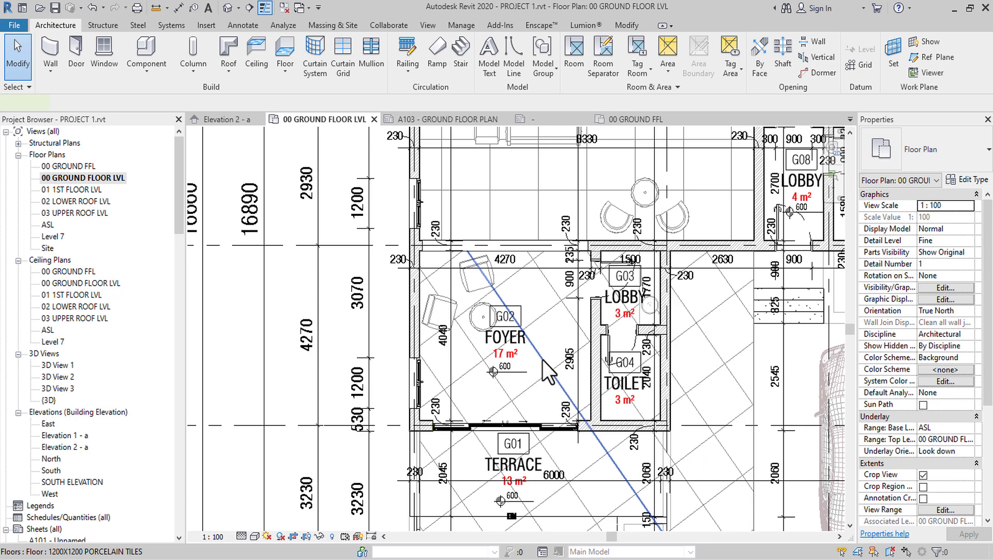
{"action": "left_click", "coordinate": [543, 361]}
{"action": "scroll", "coordinate": [598, 430], "scroll_direction": "up", "scroll_amount": 3}
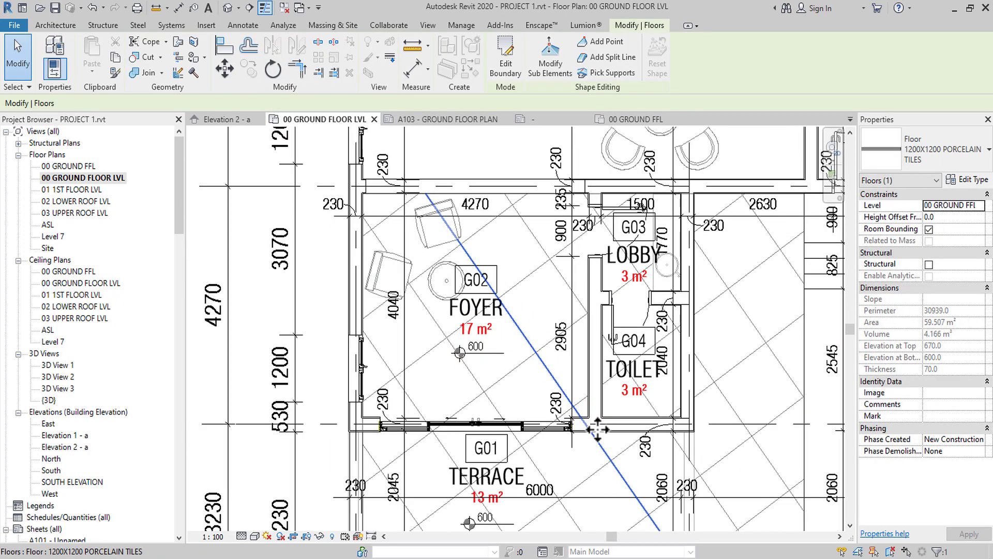
{"action": "key", "text": "a"}
{"action": "key", "text": "l"}
{"action": "scroll", "coordinate": [594, 375], "scroll_direction": "up", "scroll_amount": 4}
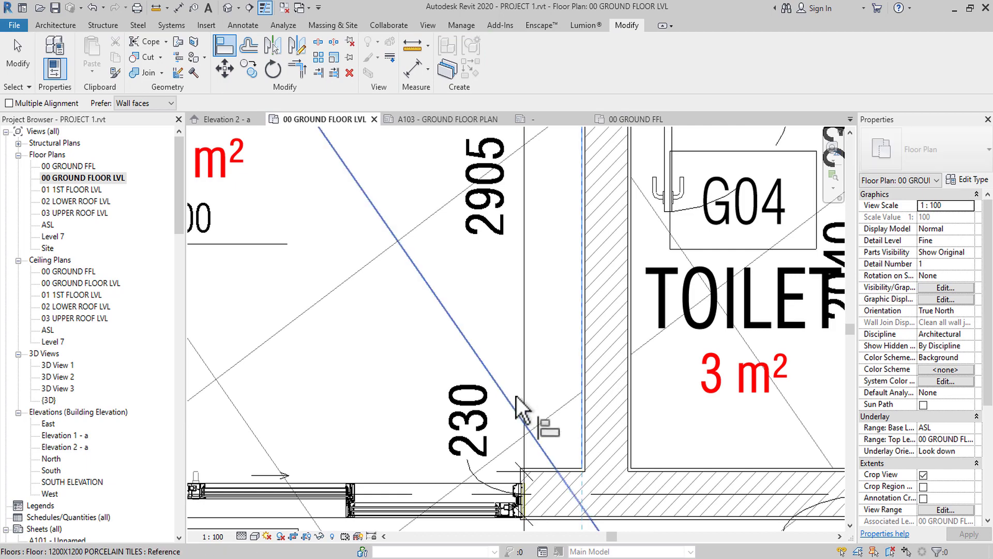
{"action": "scroll", "coordinate": [522, 403], "scroll_direction": "down", "scroll_amount": 5}
{"action": "scroll", "coordinate": [512, 262], "scroll_direction": "down", "scroll_amount": 4}
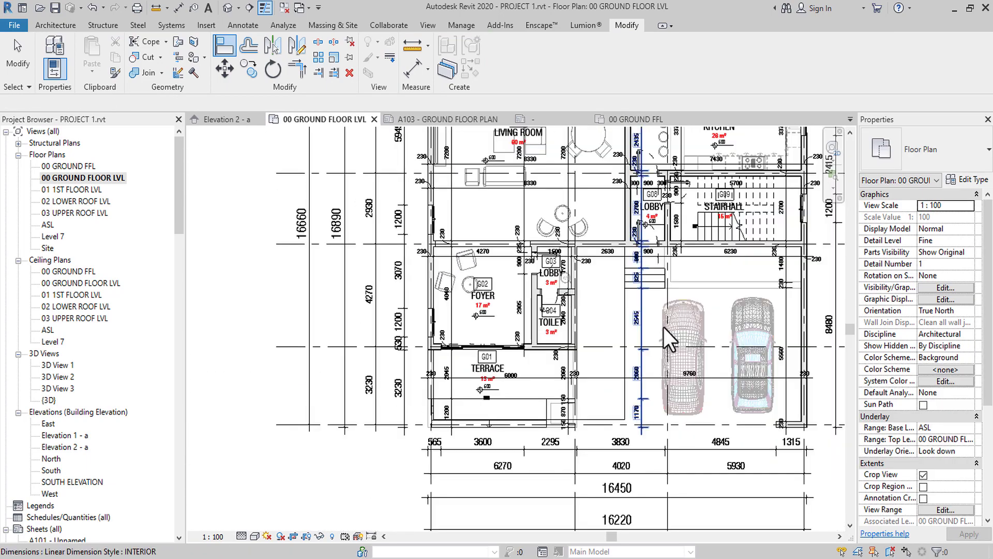
{"action": "key", "text": "Escape"}
Edit the mirrored tile floor's boundary and align its garage-side edge with the foyer-side face of the toilet wall
{"action": "left_click", "coordinate": [628, 318]}
{"action": "left_click", "coordinate": [494, 55]}
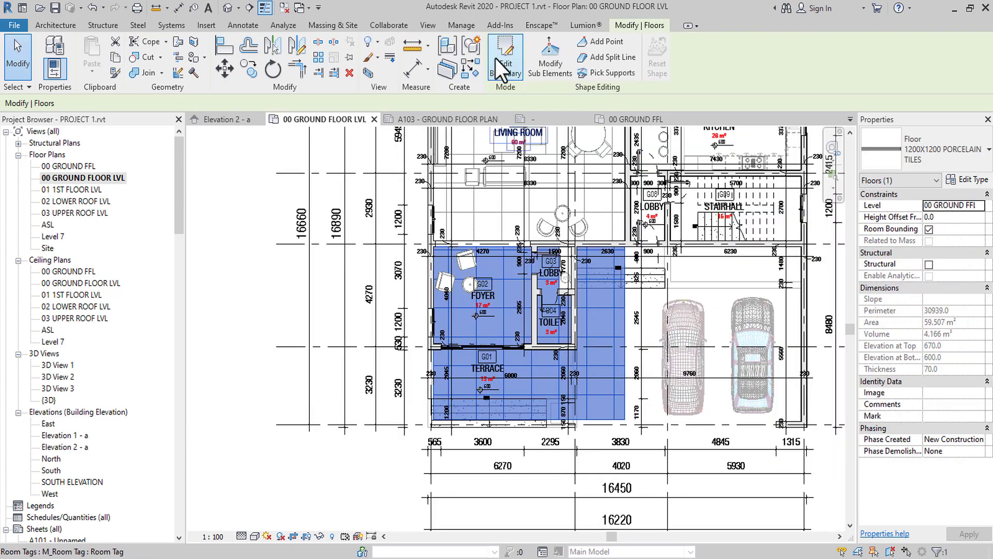
{"action": "scroll", "coordinate": [594, 330], "scroll_direction": "up", "scroll_amount": 2}
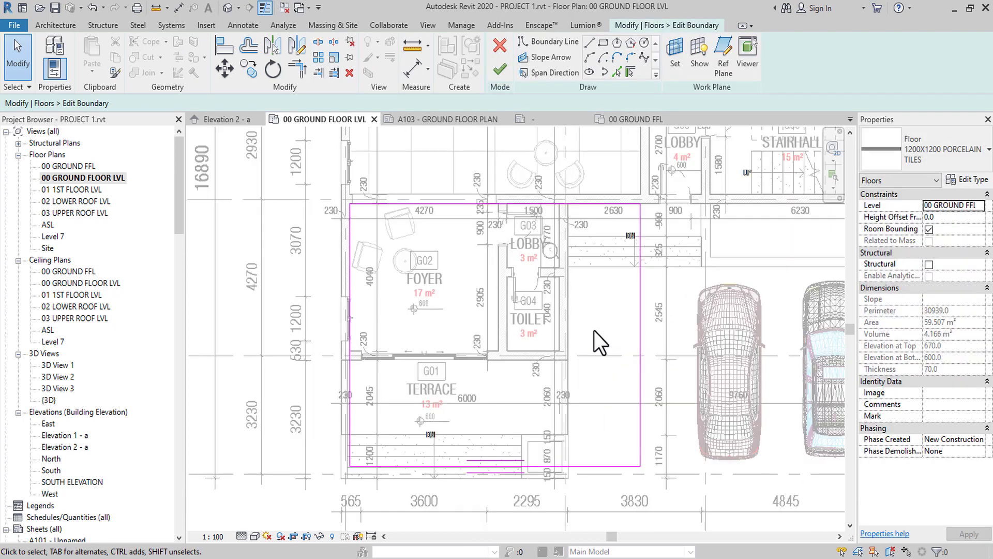
{"action": "key", "text": "a"}
{"action": "key", "text": "l"}
{"action": "scroll", "coordinate": [465, 248], "scroll_direction": "up", "scroll_amount": 4}
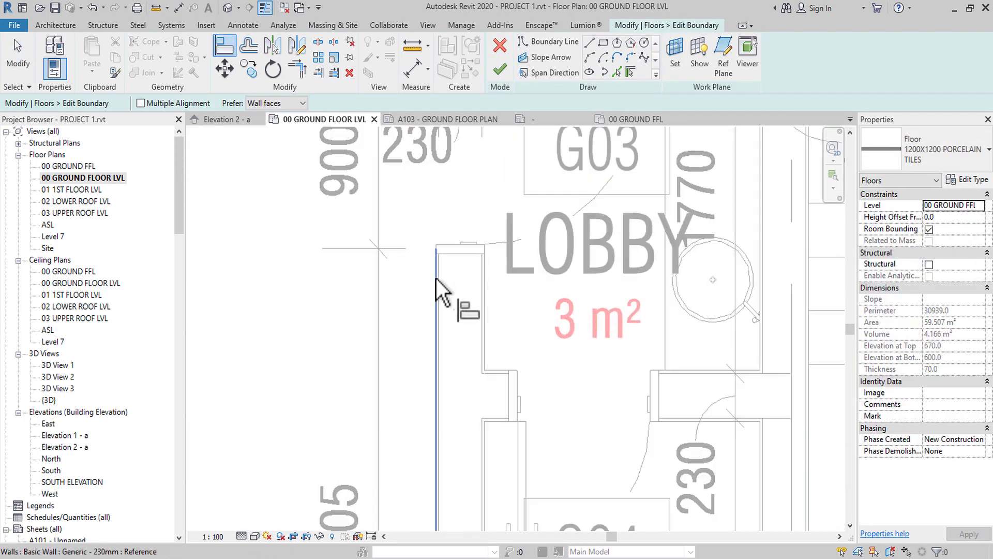
{"action": "scroll", "coordinate": [458, 292], "scroll_direction": "down", "scroll_amount": 2}
{"action": "scroll", "coordinate": [459, 292], "scroll_direction": "down", "scroll_amount": 2}
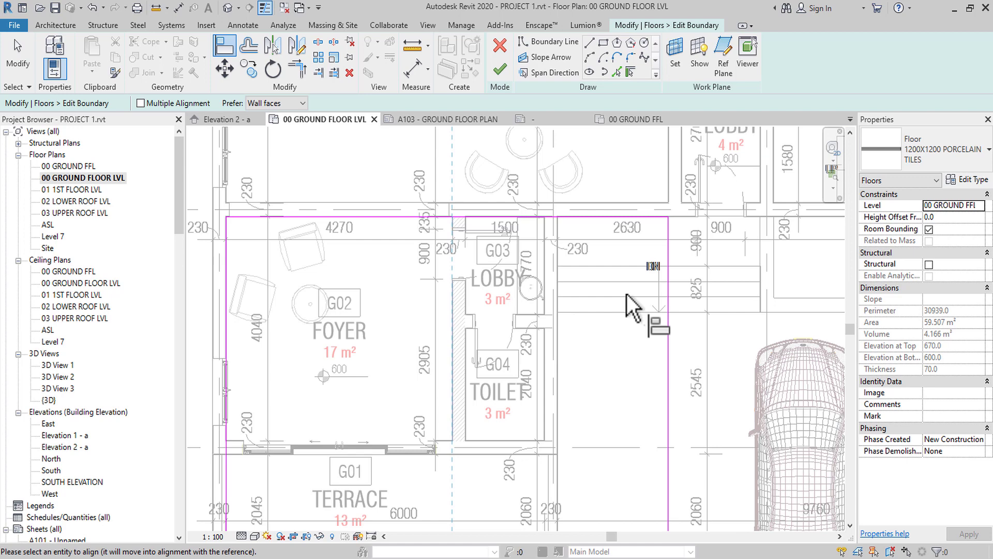
{"action": "left_click", "coordinate": [666, 311]}
{"action": "scroll", "coordinate": [587, 231], "scroll_direction": "down", "scroll_amount": 2}
{"action": "scroll", "coordinate": [497, 313], "scroll_direction": "down", "scroll_amount": 1}
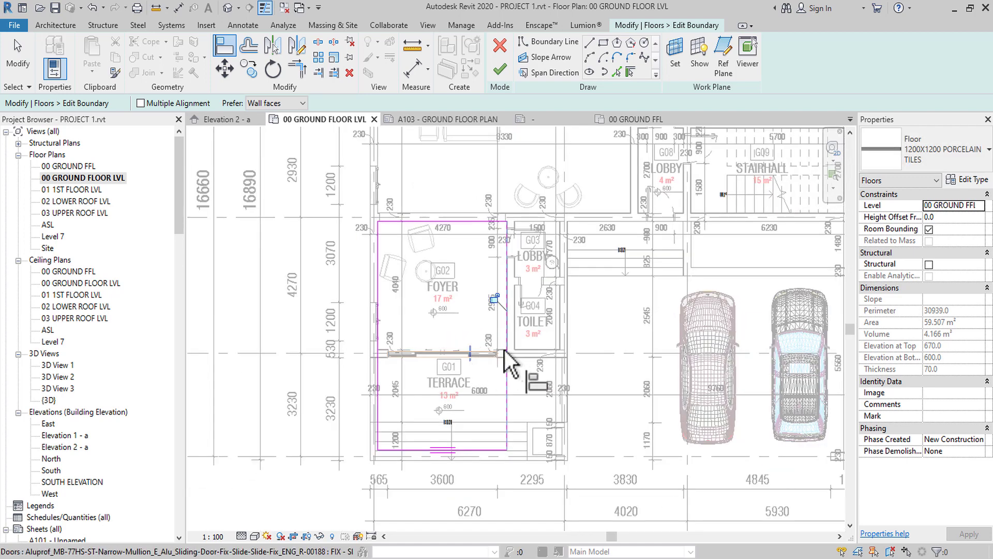
Align the boundary's terrace-side edge with the inner face of the foyer's sliding-door wall and finish the boundary edit
{"action": "scroll", "coordinate": [503, 352], "scroll_direction": "up", "scroll_amount": 4}
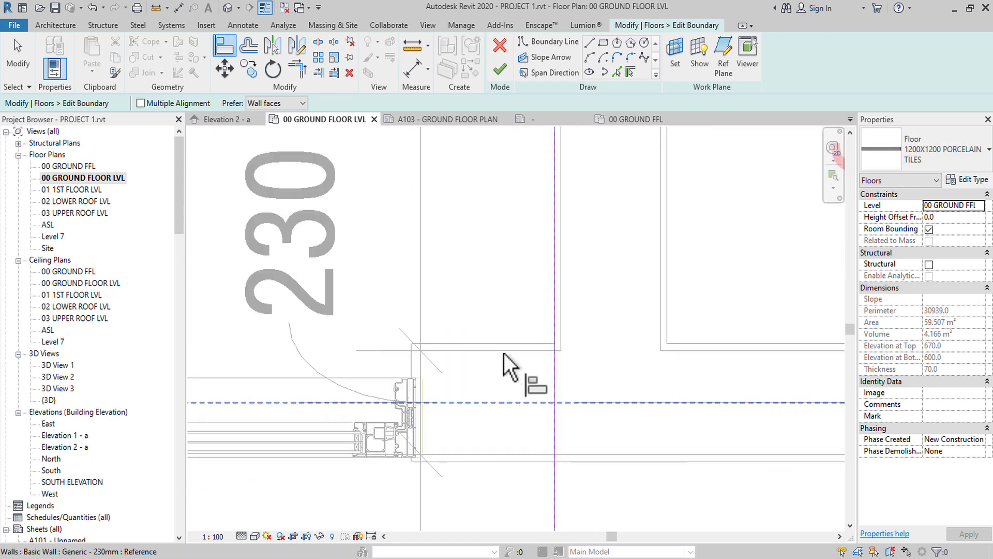
{"action": "scroll", "coordinate": [513, 343], "scroll_direction": "up", "scroll_amount": 2}
{"action": "left_click", "coordinate": [520, 339]}
{"action": "scroll", "coordinate": [532, 334], "scroll_direction": "down", "scroll_amount": 2}
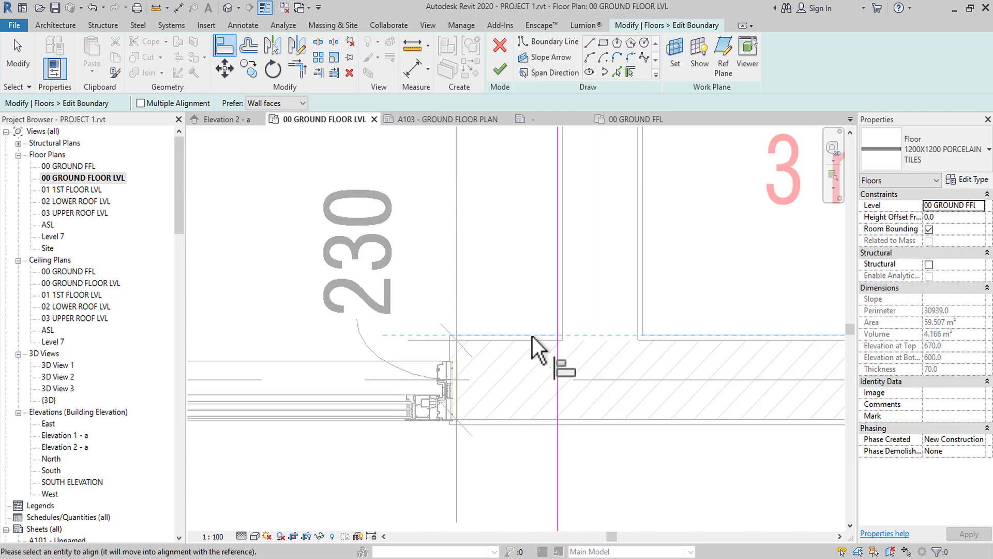
{"action": "scroll", "coordinate": [532, 336], "scroll_direction": "down", "scroll_amount": 3}
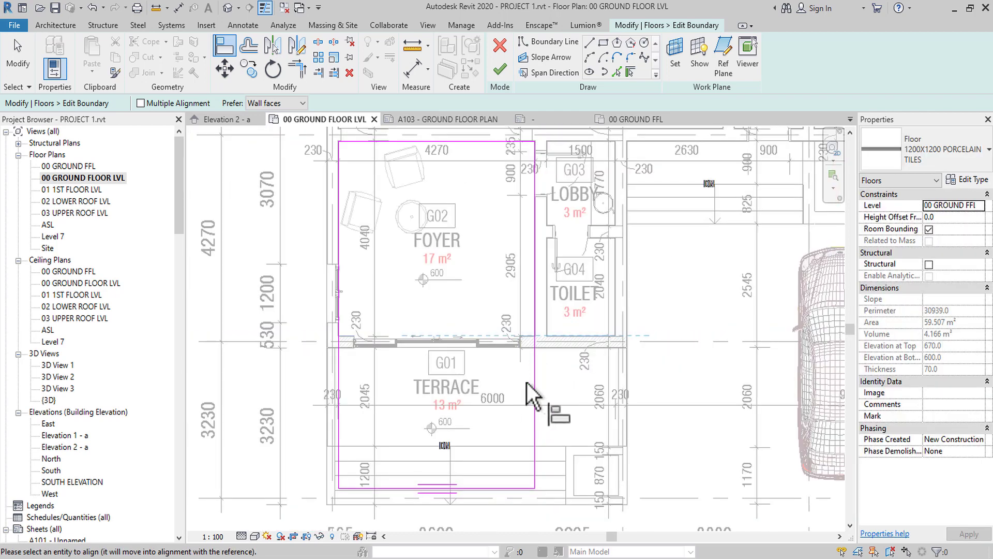
{"action": "left_click", "coordinate": [501, 486]}
{"action": "left_click", "coordinate": [503, 72]}
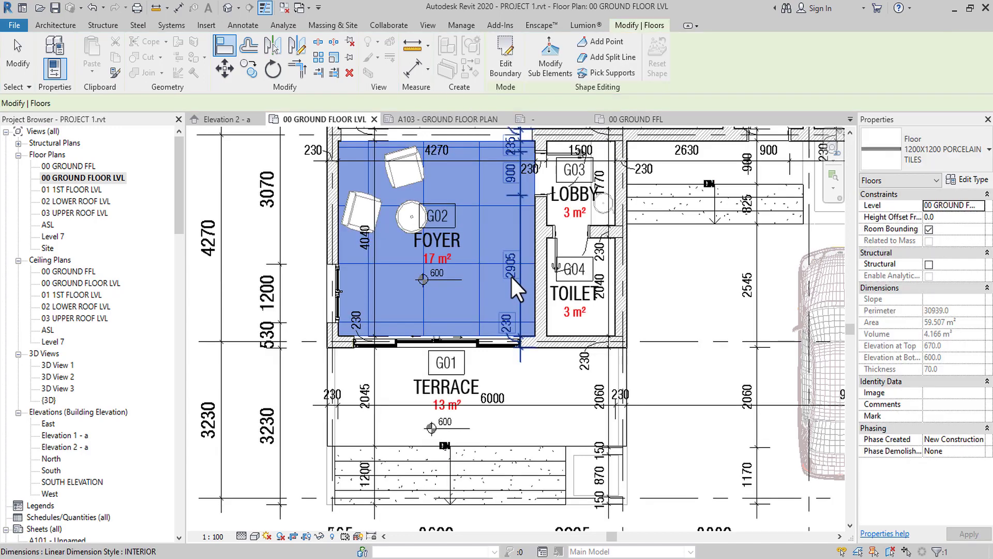
Examine the tile layout in the foyer and living room and the floors of the terrace, kitchen, laundry, store and toilet
{"action": "middle_click_drag", "start_coordinate": [511, 275], "coordinate": [501, 516]}
{"action": "scroll", "coordinate": [432, 386], "scroll_direction": "down", "scroll_amount": 2}
{"action": "left_click", "coordinate": [424, 435]}
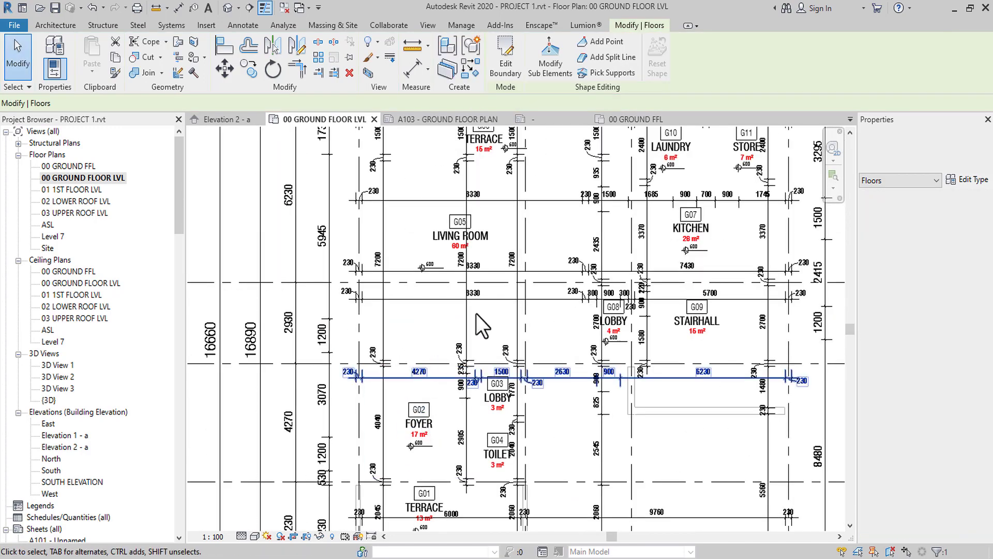
{"action": "left_click", "coordinate": [476, 313]}
{"action": "left_click", "coordinate": [247, 244]}
{"action": "middle_click_drag", "start_coordinate": [474, 420], "coordinate": [432, 434]}
{"action": "scroll", "coordinate": [420, 402], "scroll_direction": "up", "scroll_amount": 3}
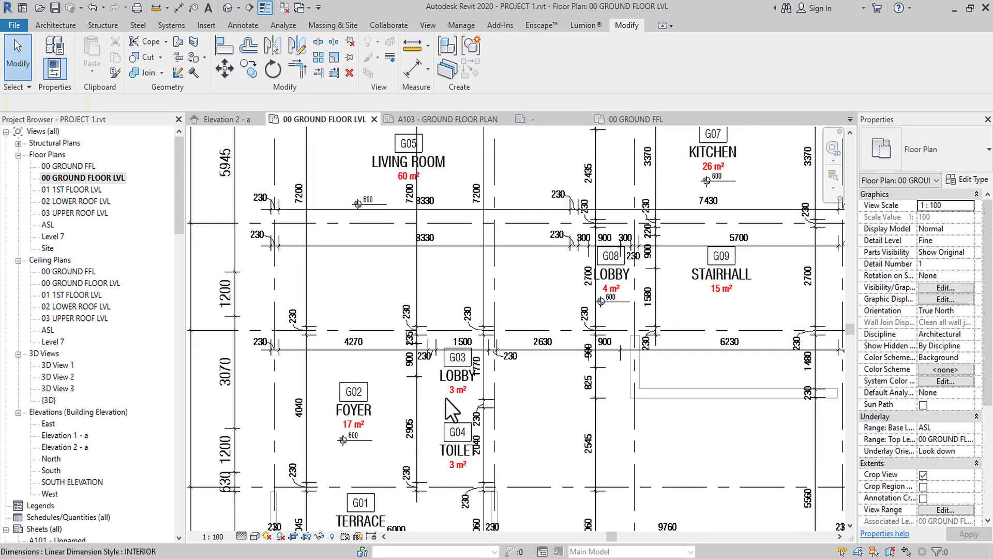
{"action": "mouse_move", "coordinate": [614, 372]}
{"action": "middle_mouse_down"}
{"action": "mouse_move", "coordinate": [531, 418]}
{"action": "mouse_move", "coordinate": [428, 523]}
{"action": "middle_mouse_up"}
{"action": "scroll", "coordinate": [523, 441], "scroll_direction": "down", "scroll_amount": 1}
{"action": "middle_click_drag", "start_coordinate": [567, 307], "coordinate": [544, 398]}
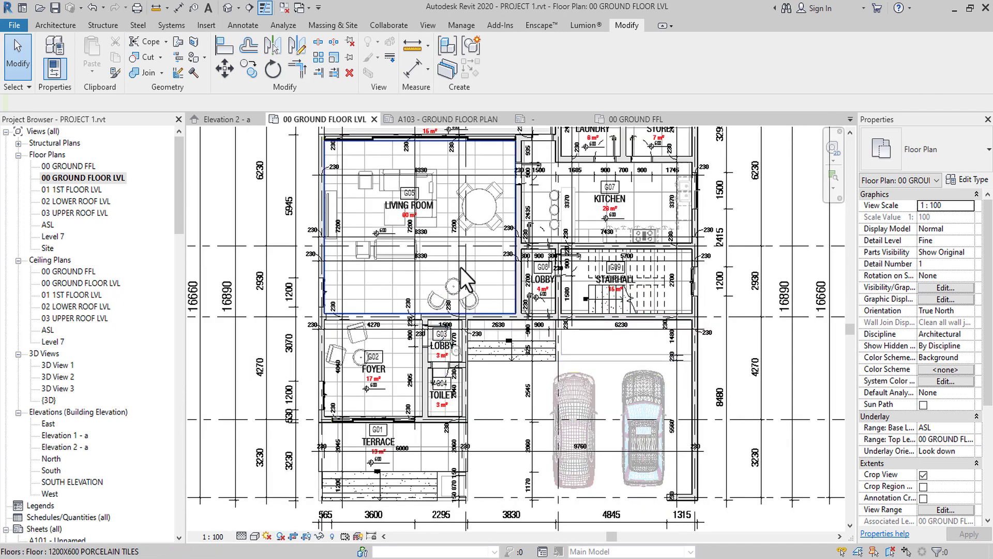
{"action": "middle_click_drag", "start_coordinate": [489, 335], "coordinate": [502, 385]}
{"action": "scroll", "coordinate": [408, 275], "scroll_direction": "up", "scroll_amount": 3}
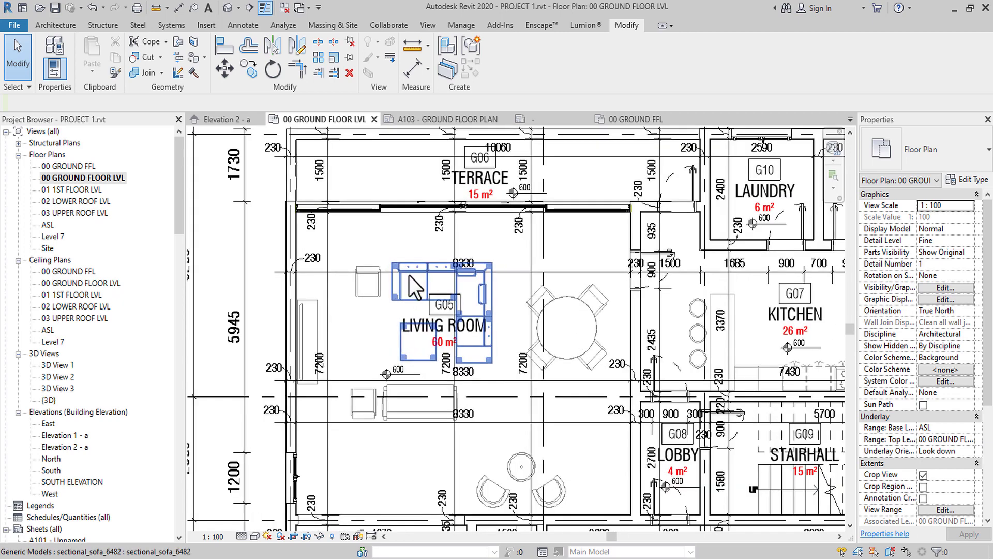
{"action": "scroll", "coordinate": [417, 234], "scroll_direction": "up", "scroll_amount": 1}
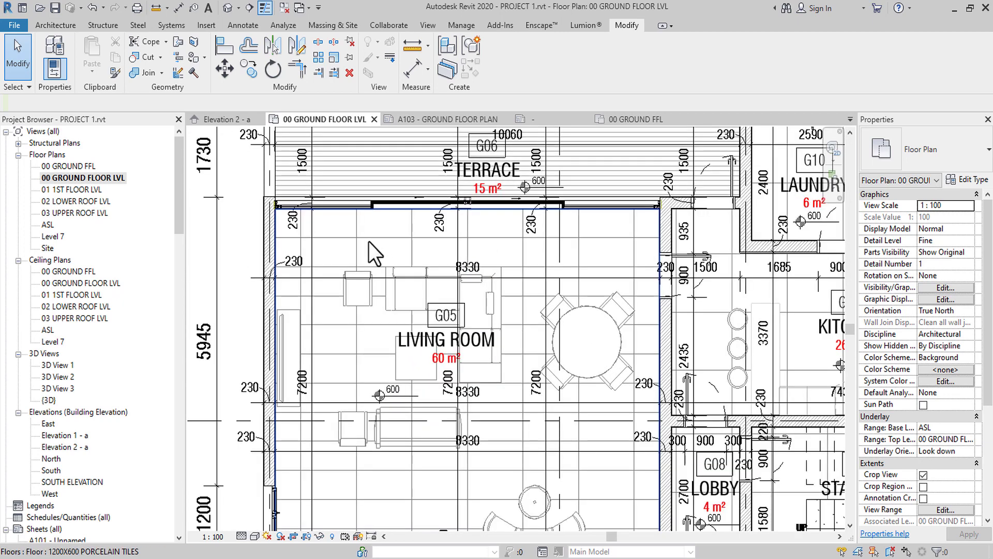
{"action": "scroll", "coordinate": [371, 243], "scroll_direction": "down", "scroll_amount": 2}
{"action": "middle_click_drag", "start_coordinate": [521, 331], "coordinate": [403, 311]}
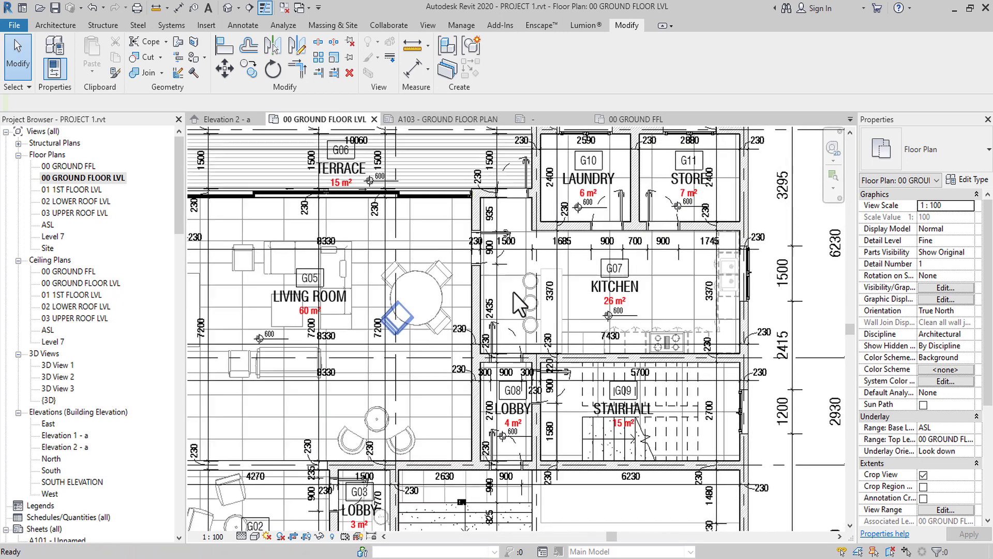
{"action": "middle_click_drag", "start_coordinate": [584, 299], "coordinate": [577, 336]}
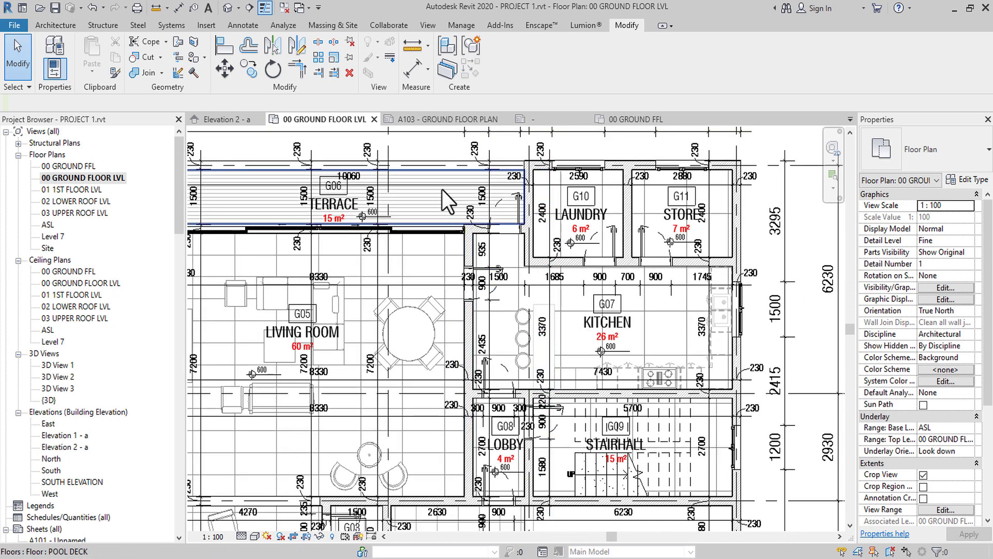
{"action": "middle_click_drag", "start_coordinate": [477, 301], "coordinate": [478, 339]}
{"action": "scroll", "coordinate": [555, 172], "scroll_direction": "down", "scroll_amount": 4}
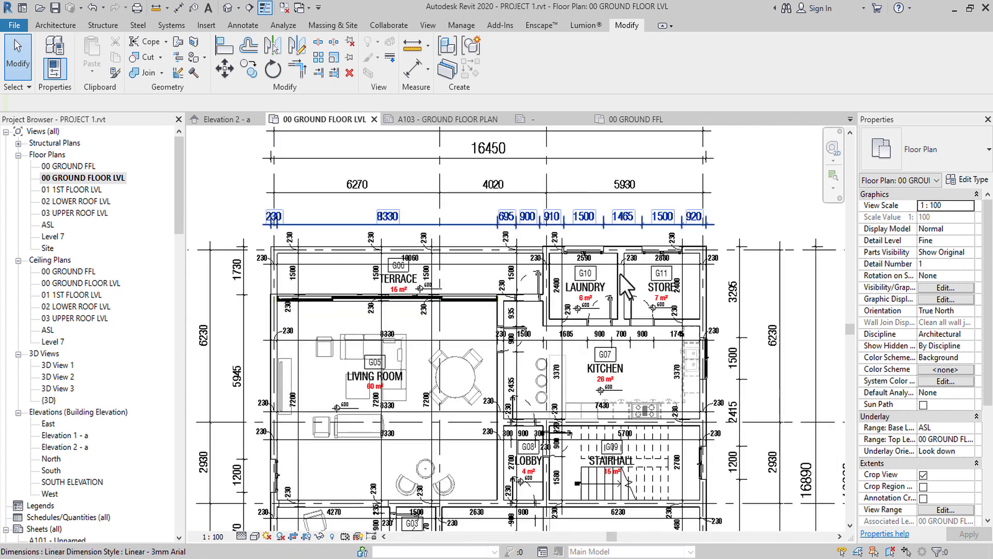
{"action": "scroll", "coordinate": [646, 243], "scroll_direction": "up", "scroll_amount": 2}
{"action": "middle_click_drag", "start_coordinate": [646, 318], "coordinate": [650, 217]}
{"action": "middle_click_drag", "start_coordinate": [592, 367], "coordinate": [653, 319]}
{"action": "scroll", "coordinate": [460, 352], "scroll_direction": "up", "scroll_amount": 5}
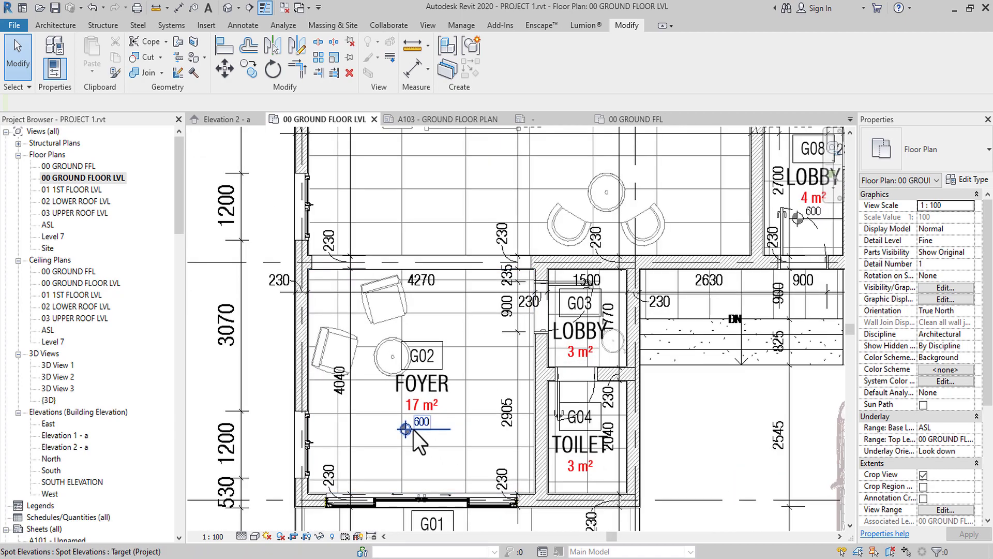
Examine the existing spot elevations in the foyer and living room and their display settings
{"action": "left_click", "coordinate": [414, 430]}
{"action": "middle_click_drag", "start_coordinate": [467, 365], "coordinate": [468, 505]}
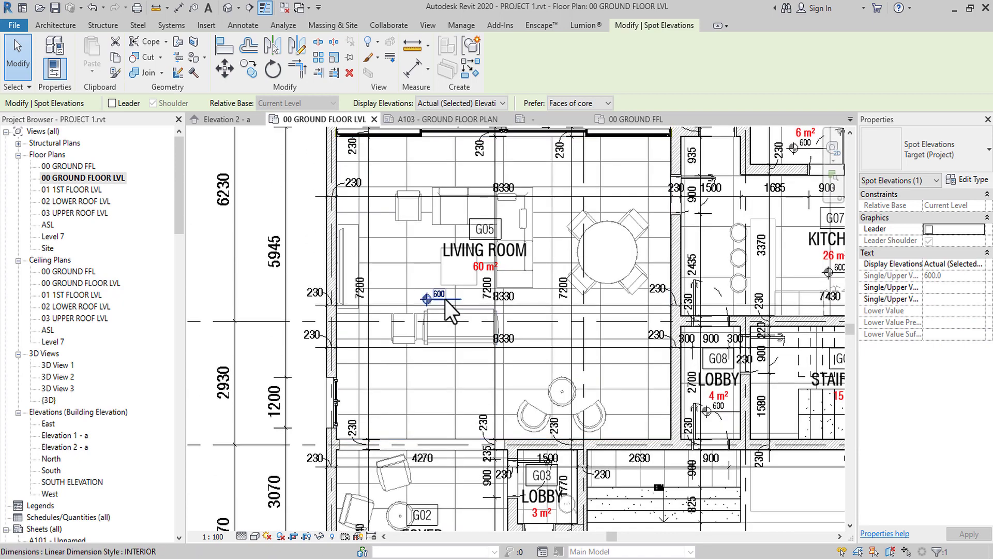
{"action": "scroll", "coordinate": [444, 299], "scroll_direction": "up", "scroll_amount": 3}
{"action": "scroll", "coordinate": [430, 300], "scroll_direction": "up", "scroll_amount": 2}
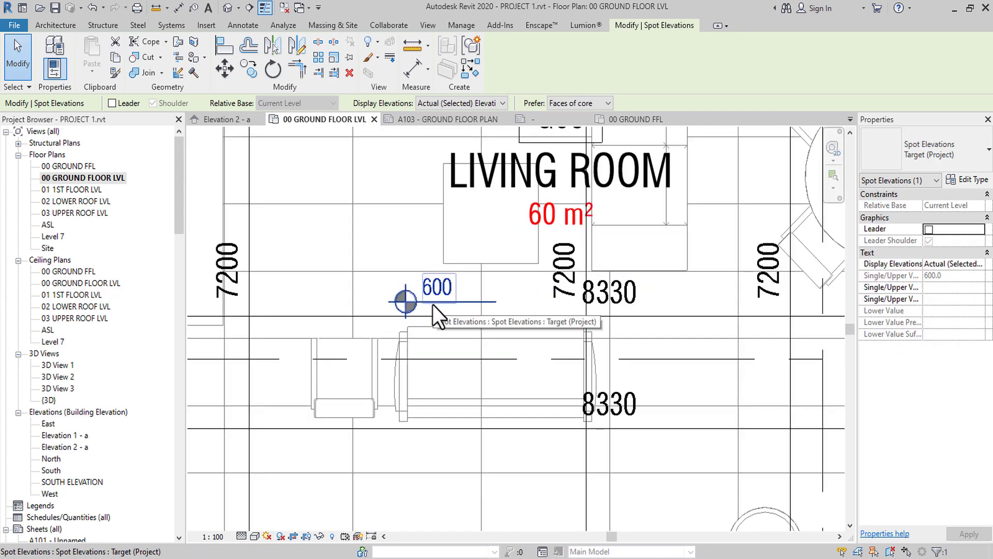
{"action": "scroll", "coordinate": [436, 304], "scroll_direction": "down", "scroll_amount": 2}
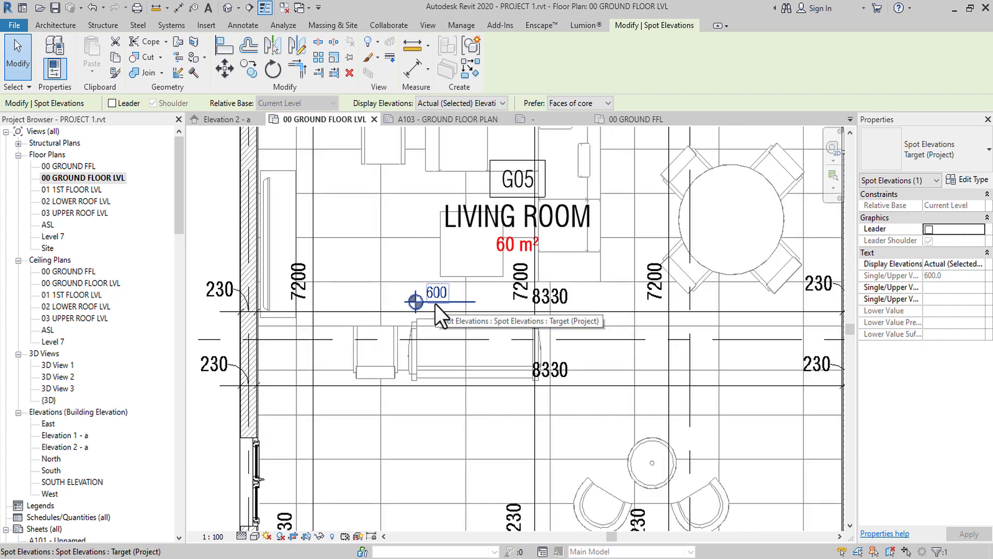
{"action": "scroll", "coordinate": [435, 303], "scroll_direction": "up", "scroll_amount": 3}
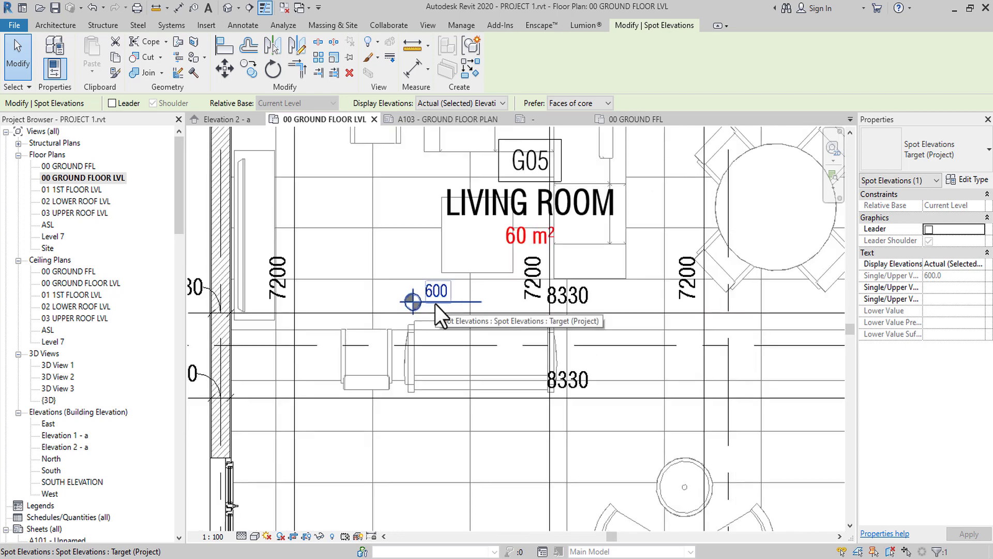
{"action": "scroll", "coordinate": [436, 304], "scroll_direction": "up", "scroll_amount": 1}
{"action": "scroll", "coordinate": [436, 303], "scroll_direction": "down", "scroll_amount": 2}
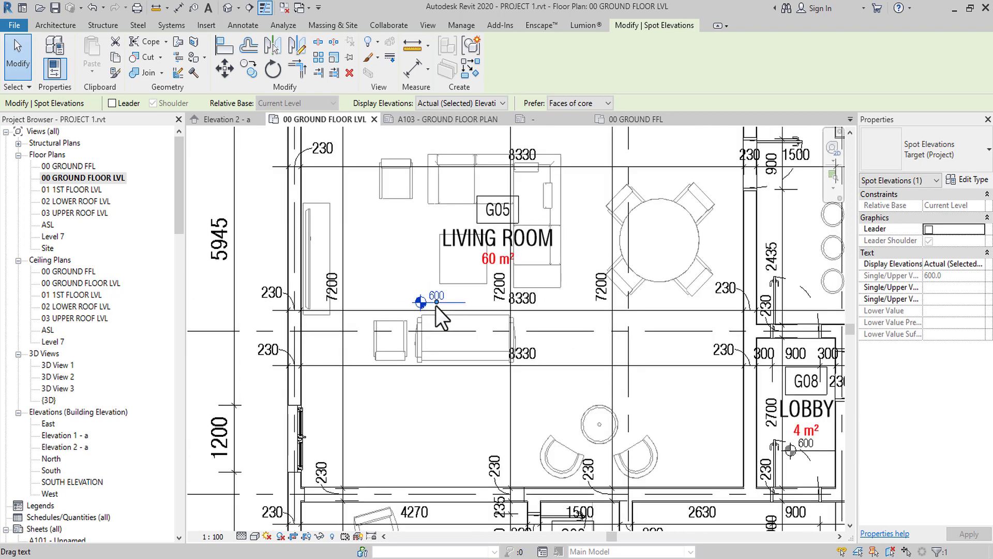
{"action": "scroll", "coordinate": [435, 306], "scroll_direction": "up", "scroll_amount": 1}
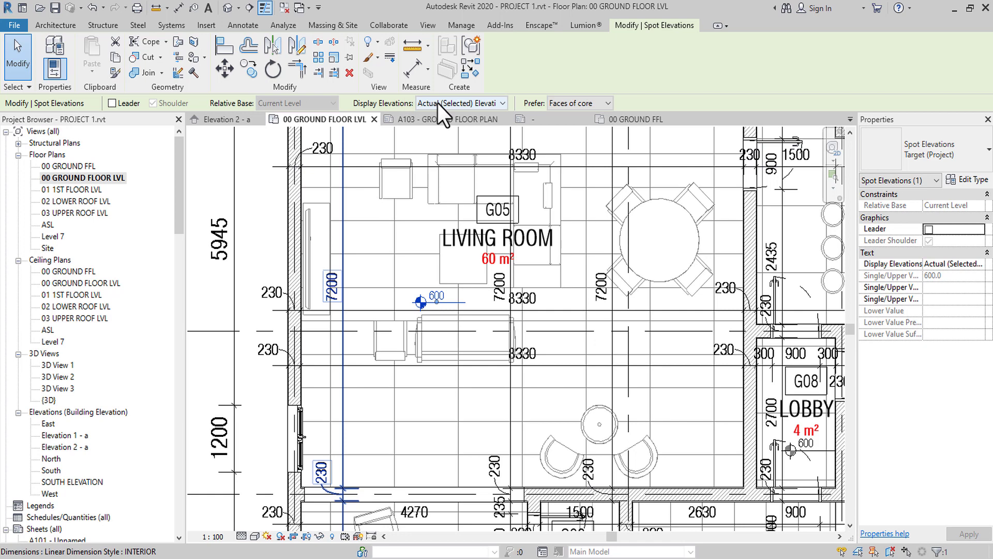
Place a Spot Elevation without leader on the living room floor below the sofa, displaying Top & Bottom Elevations
{"action": "left_click", "coordinate": [471, 47]}
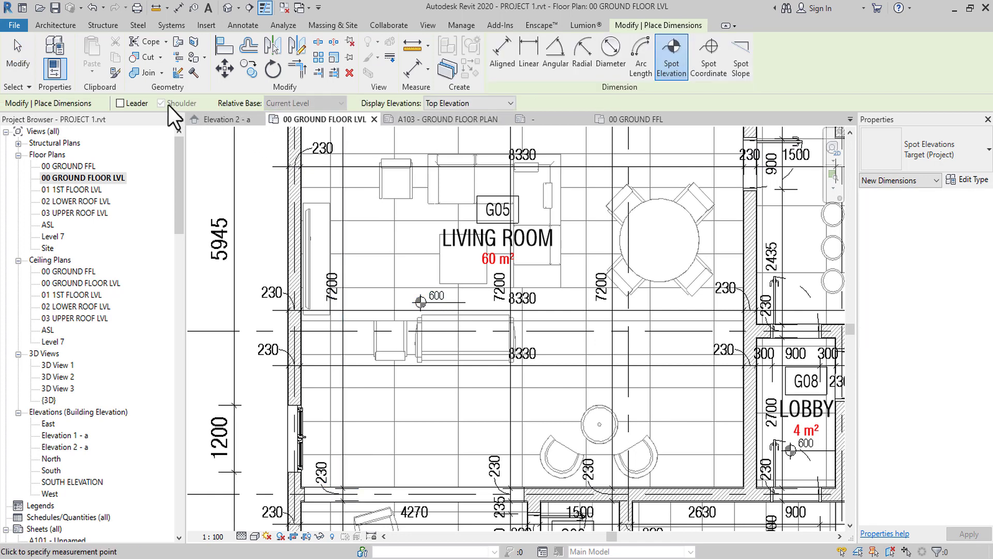
{"action": "left_click", "coordinate": [465, 101]}
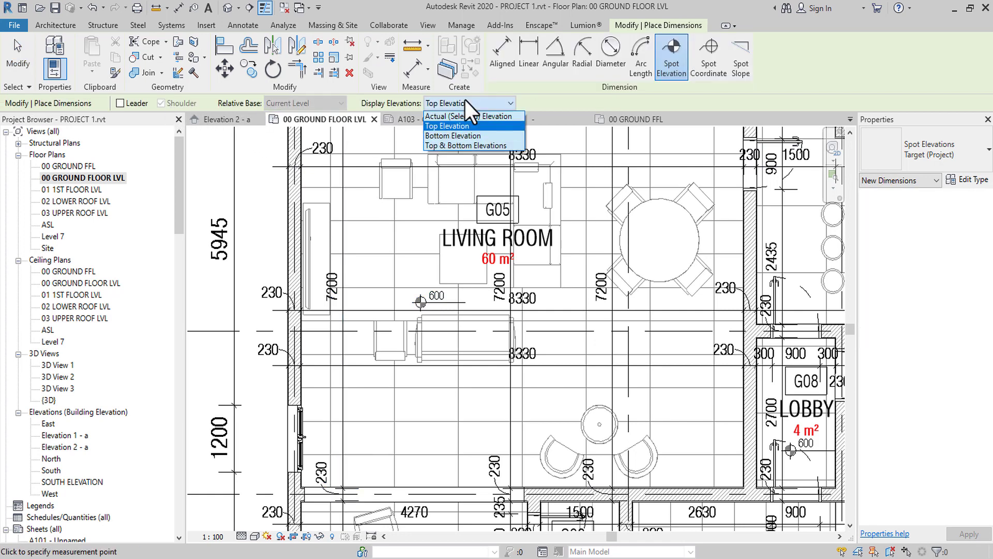
{"action": "left_click", "coordinate": [470, 146]}
{"action": "scroll", "coordinate": [470, 317], "scroll_direction": "up", "scroll_amount": 3}
{"action": "scroll", "coordinate": [470, 317], "scroll_direction": "down", "scroll_amount": 2}
{"action": "scroll", "coordinate": [450, 405], "scroll_direction": "up", "scroll_amount": 1}
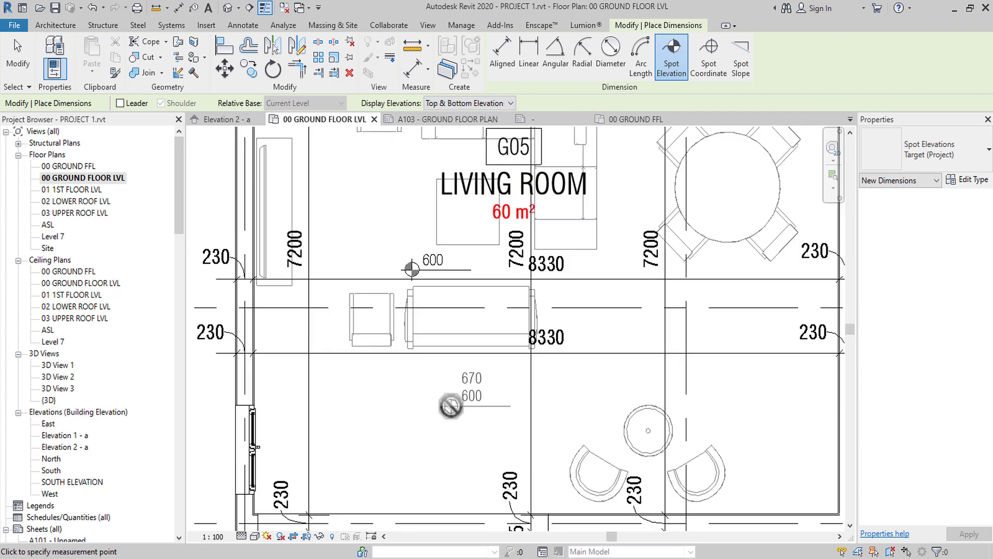
{"action": "middle_click_drag", "start_coordinate": [470, 379], "coordinate": [432, 435]}
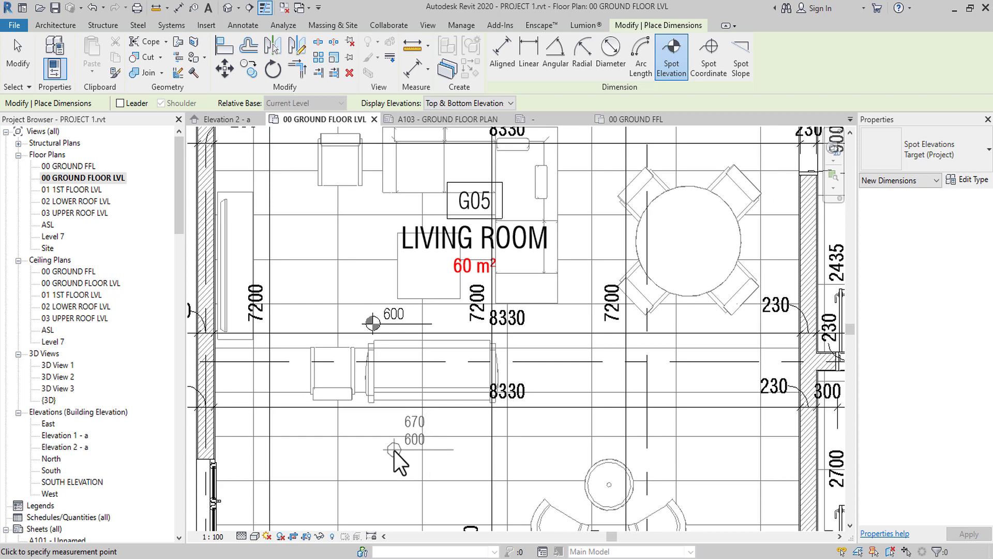
{"action": "left_click", "coordinate": [394, 449]}
{"action": "scroll", "coordinate": [469, 457], "scroll_direction": "up", "scroll_amount": 1}
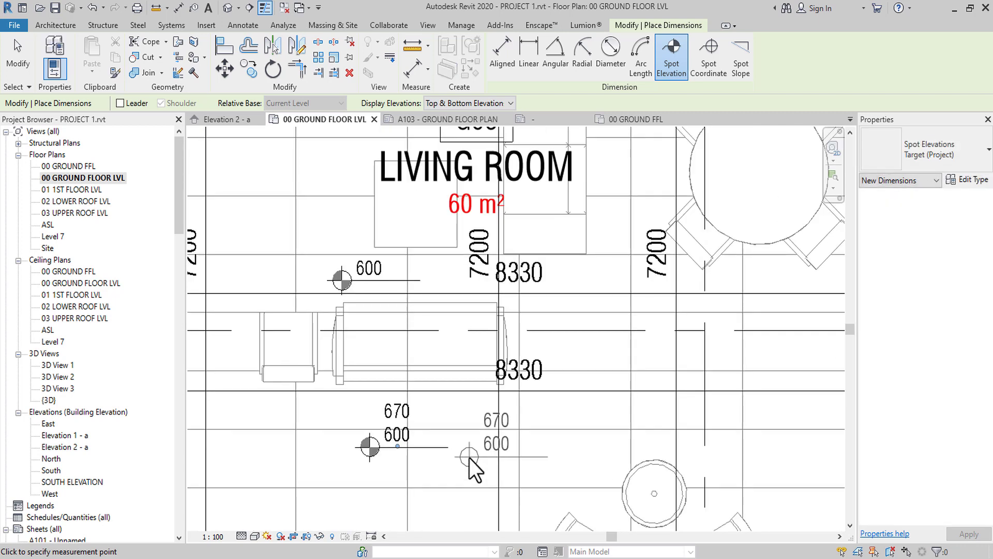
{"action": "key", "text": "Escape"}
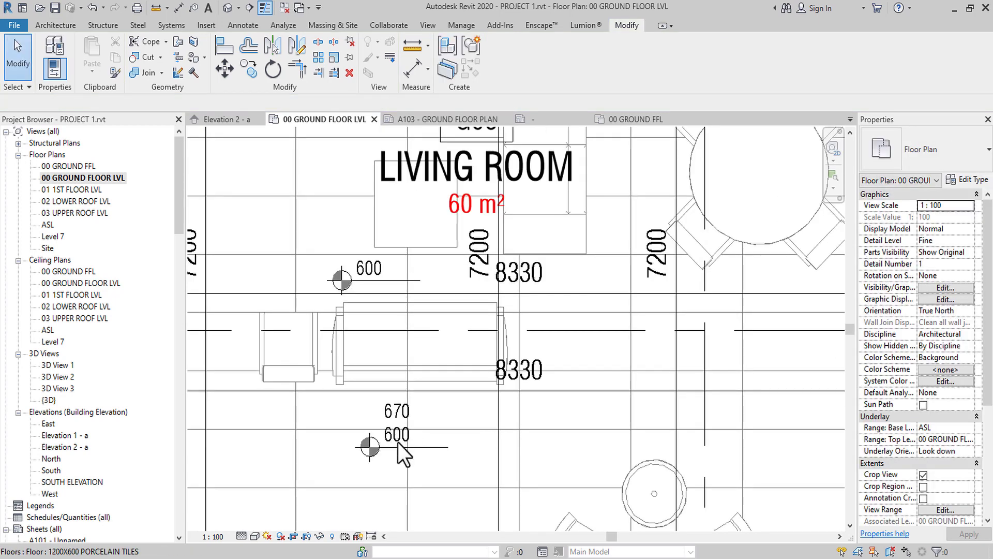
Set the upper value prefix of the new living room spot elevation to FFL
{"action": "left_click", "coordinate": [398, 443]}
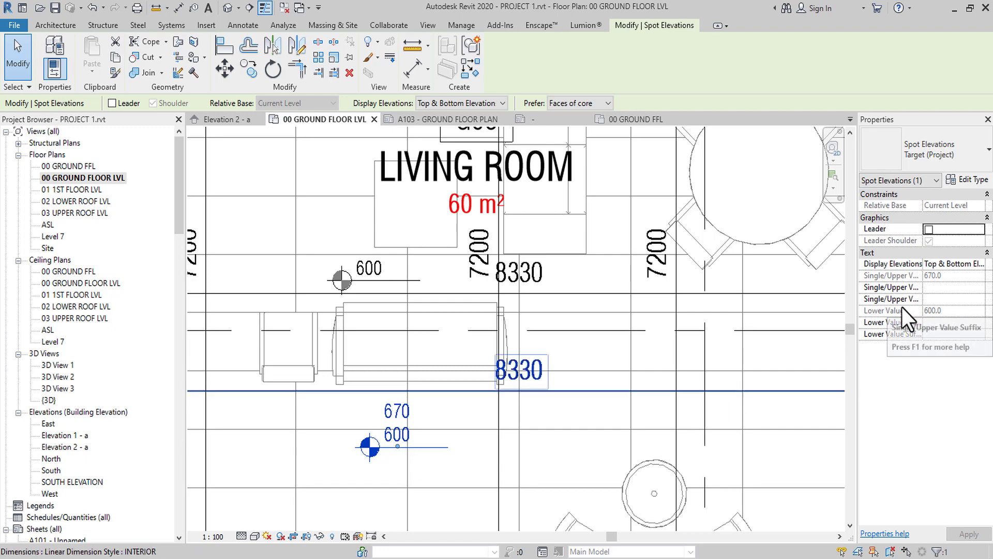
{"action": "left_click", "coordinate": [940, 289]}
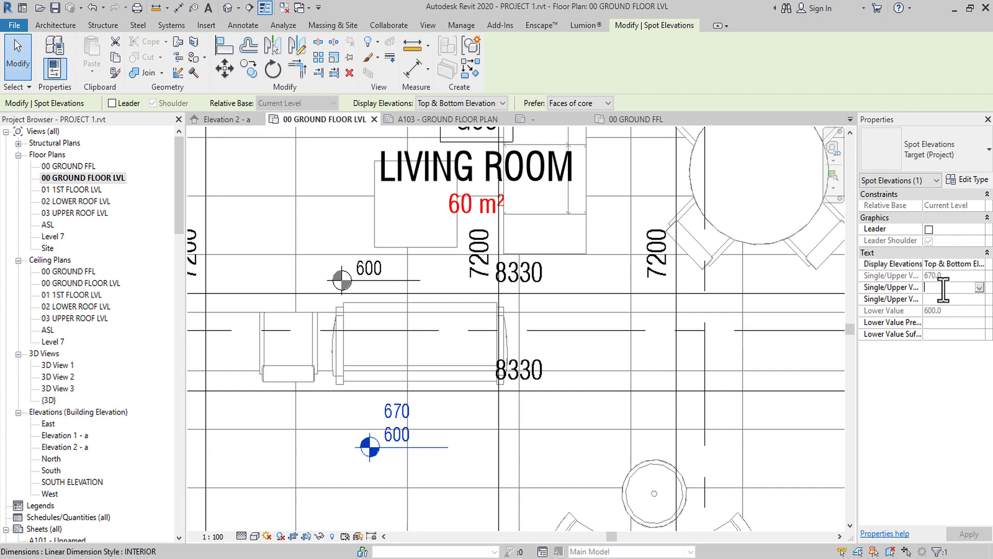
{"action": "type", "text": "FFL"}
{"action": "left_click", "coordinate": [932, 324]}
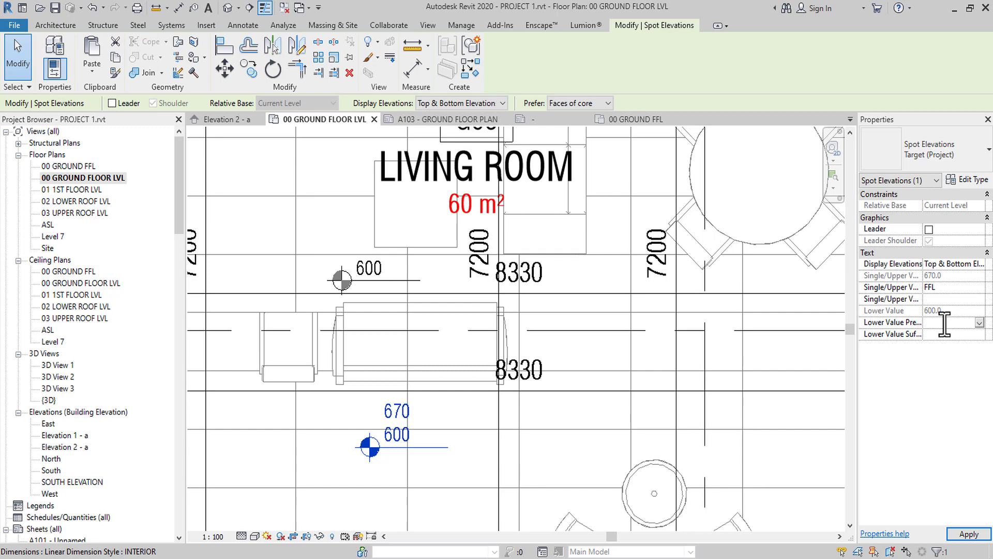
{"action": "type", "text": "SFL"}
{"action": "left_click", "coordinate": [977, 537]}
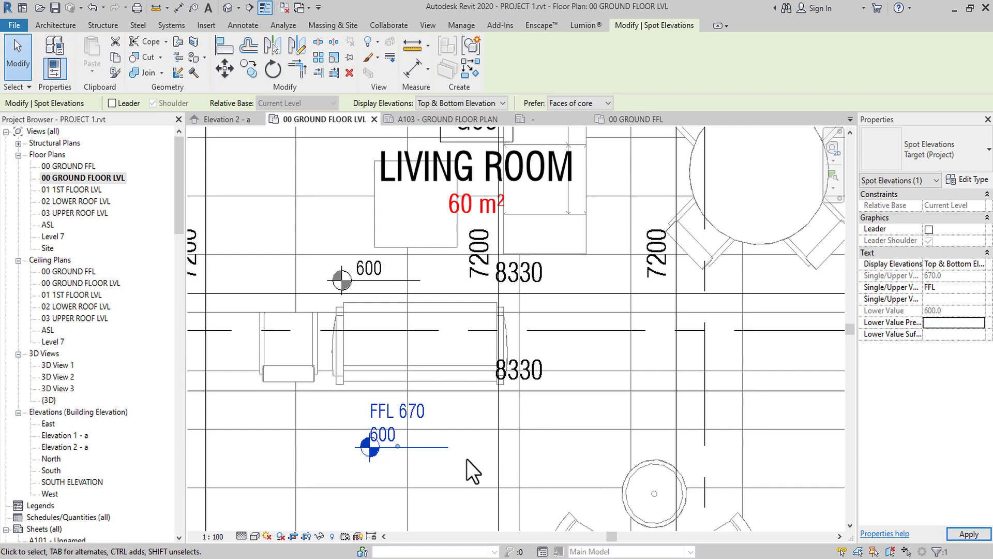
{"action": "scroll", "coordinate": [394, 429], "scroll_direction": "up", "scroll_amount": 1}
{"action": "key", "text": "Escape"}
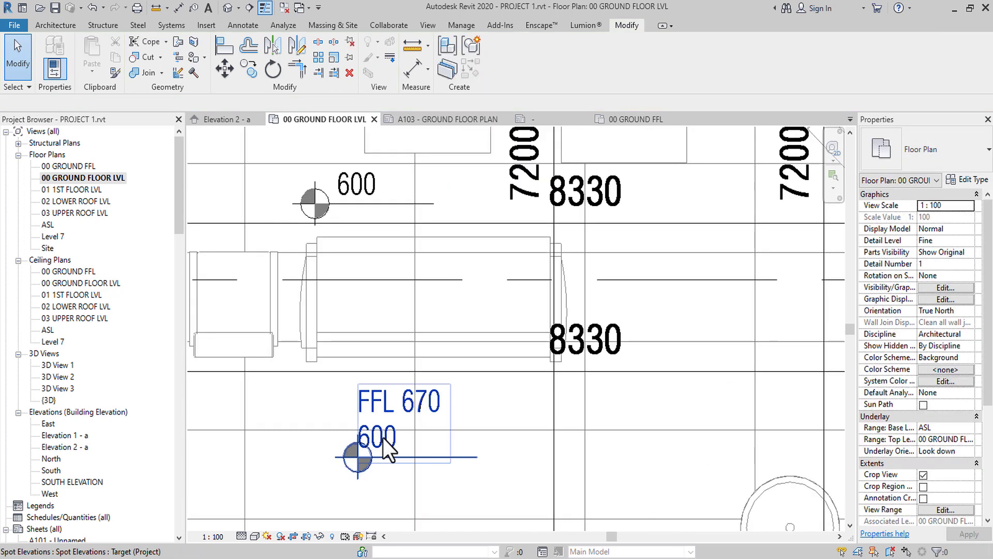
Set the lower value prefix of the FFL spot elevation below the living room sofa to SFL
{"action": "left_click", "coordinate": [415, 442]}
{"action": "scroll", "coordinate": [414, 439], "scroll_direction": "down", "scroll_amount": 1}
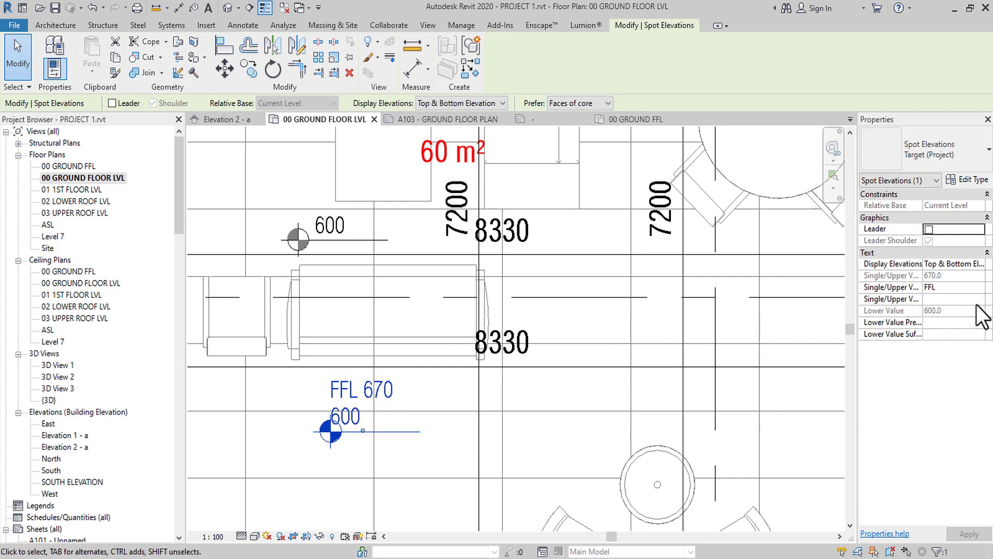
{"action": "left_click", "coordinate": [942, 324]}
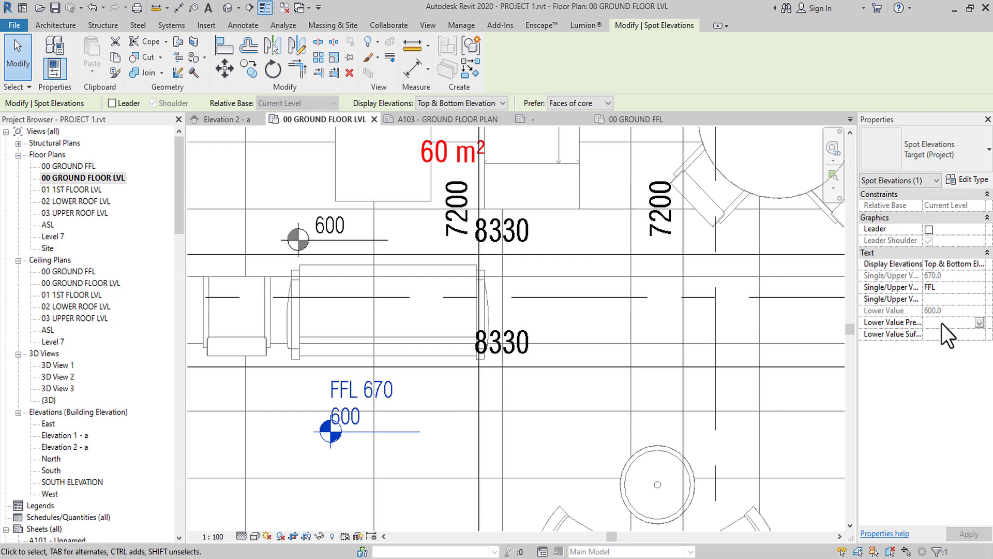
{"action": "type", "text": "SFL"}
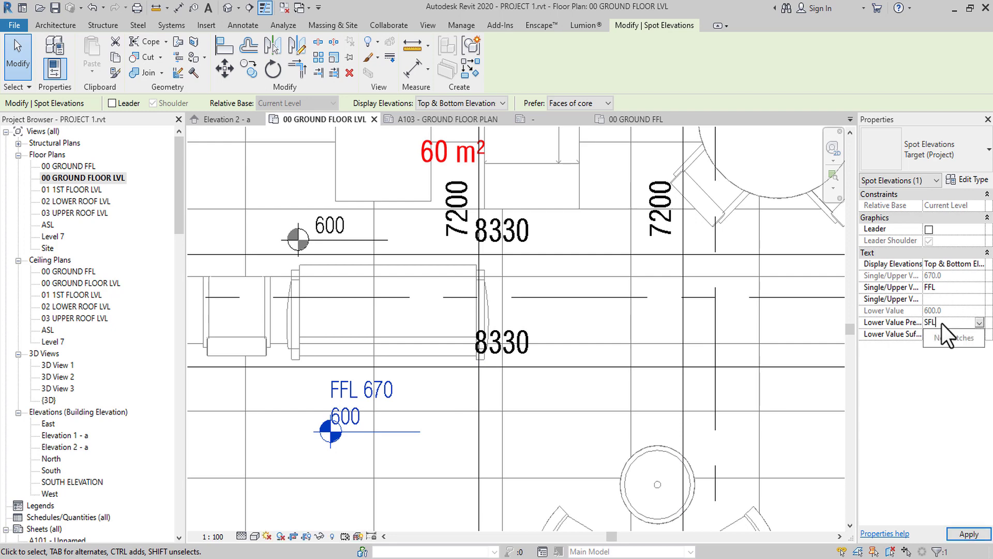
{"action": "key", "text": "Return"}
{"action": "left_click", "coordinate": [376, 452]}
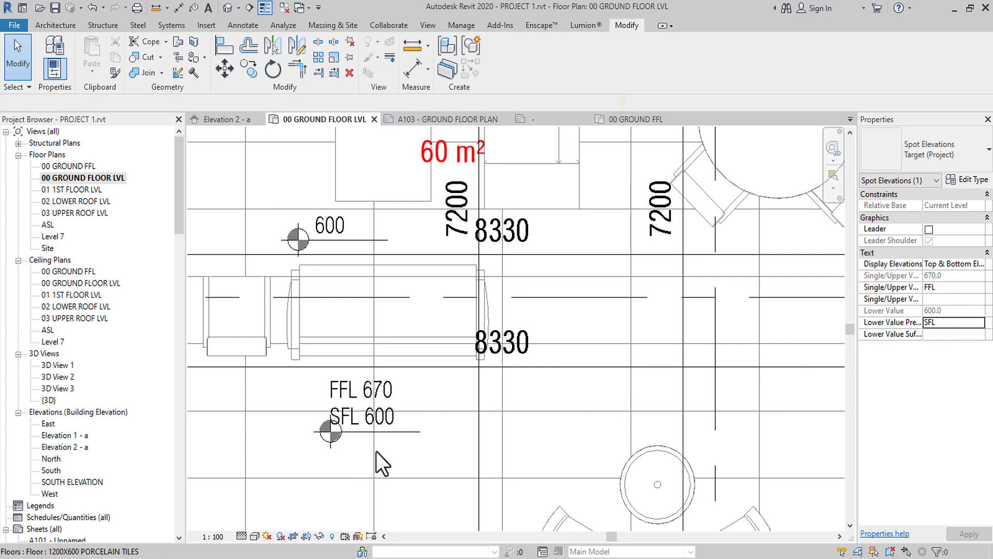
Examine how the FFL and SFL text sits against the target symbol of the living room spot elevation
{"action": "middle_click_drag", "start_coordinate": [376, 451], "coordinate": [421, 410]}
{"action": "scroll", "coordinate": [296, 378], "scroll_direction": "up", "scroll_amount": 2}
{"action": "scroll", "coordinate": [373, 387], "scroll_direction": "up", "scroll_amount": 2}
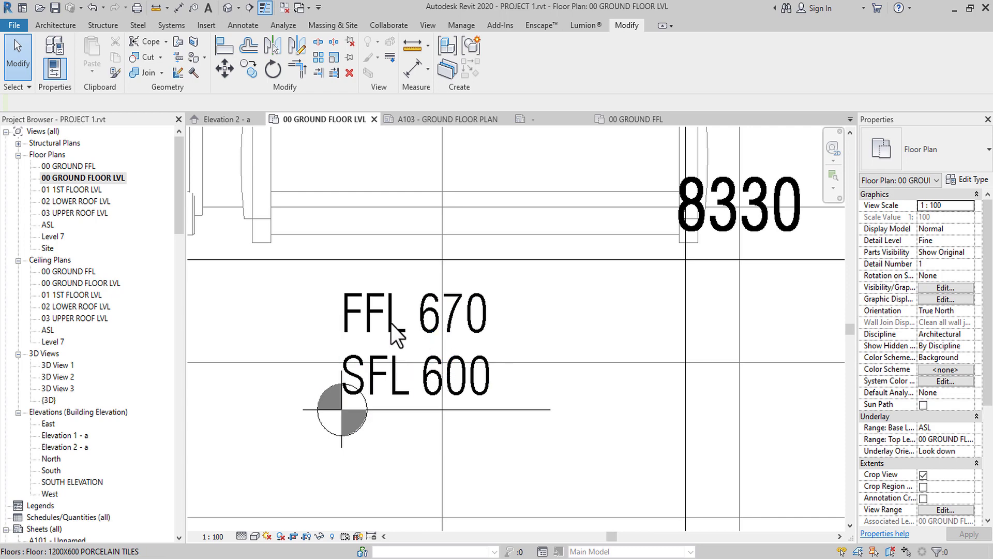
{"action": "scroll", "coordinate": [425, 337], "scroll_direction": "down", "scroll_amount": 2}
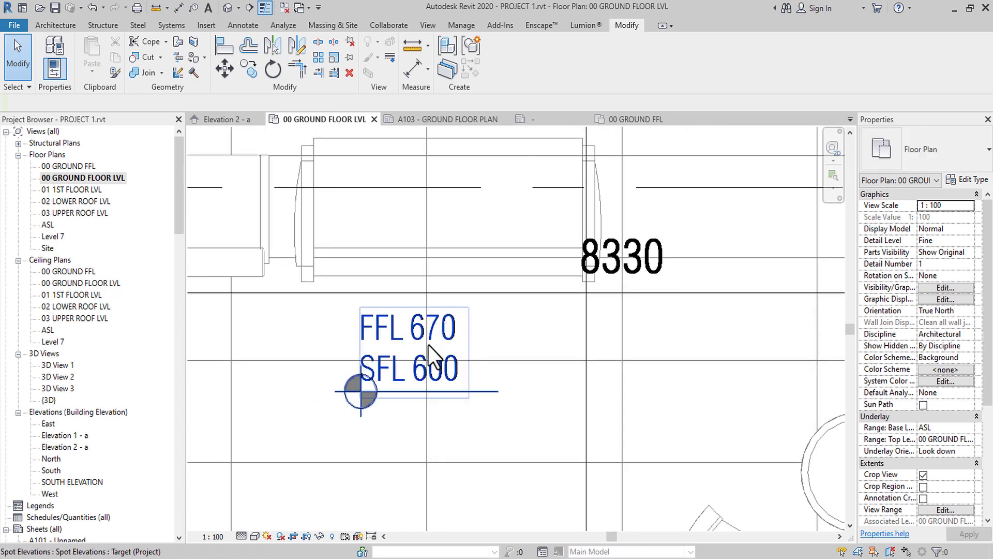
{"action": "scroll", "coordinate": [443, 396], "scroll_direction": "down", "scroll_amount": 4}
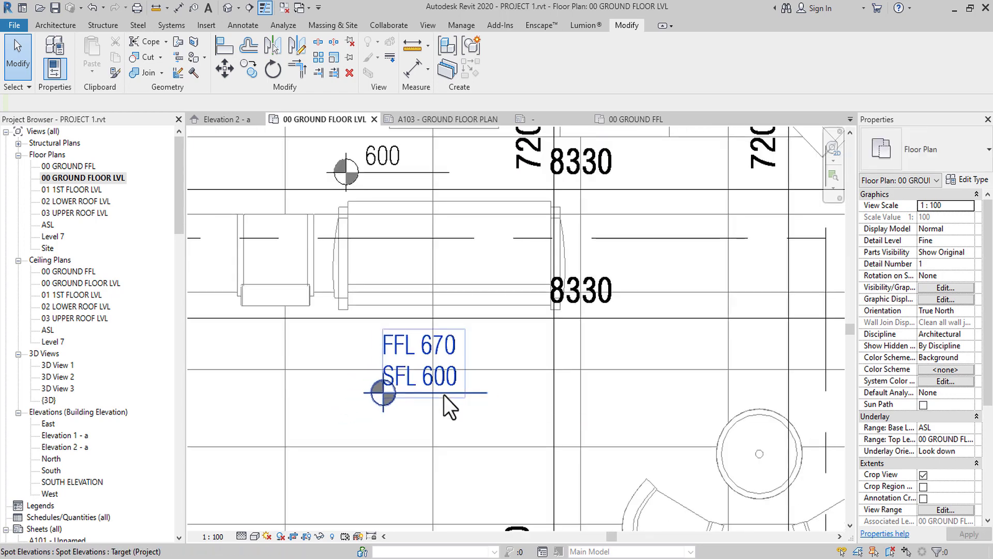
{"action": "scroll", "coordinate": [443, 395], "scroll_direction": "down", "scroll_amount": 2}
{"action": "scroll", "coordinate": [443, 395], "scroll_direction": "up", "scroll_amount": 4}
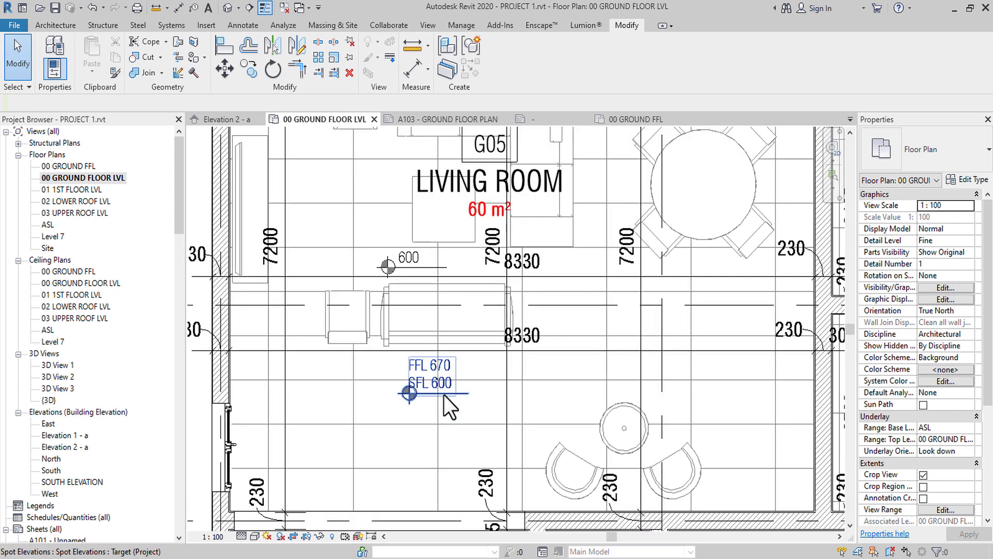
{"action": "scroll", "coordinate": [401, 342], "scroll_direction": "down", "scroll_amount": 3}
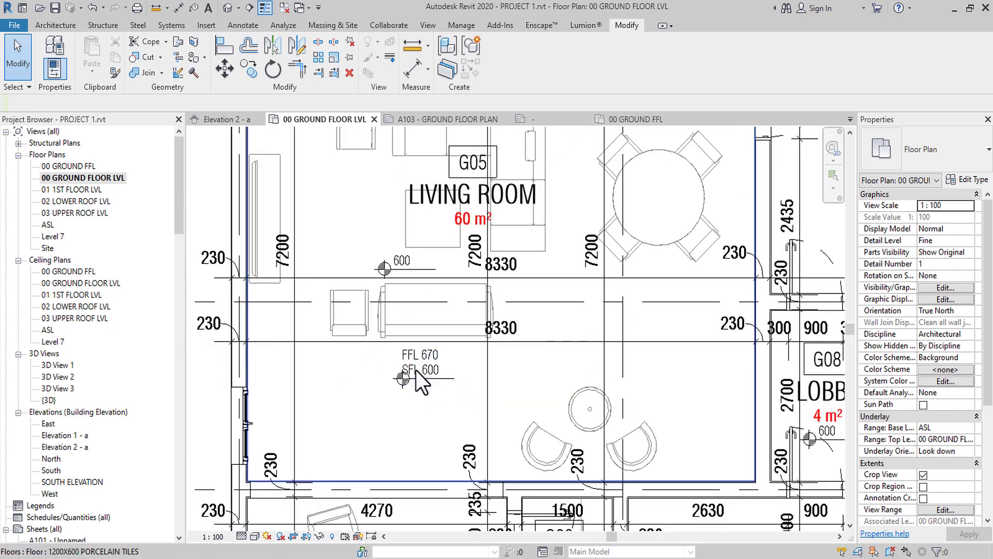
{"action": "scroll", "coordinate": [416, 375], "scroll_direction": "up", "scroll_amount": 4}
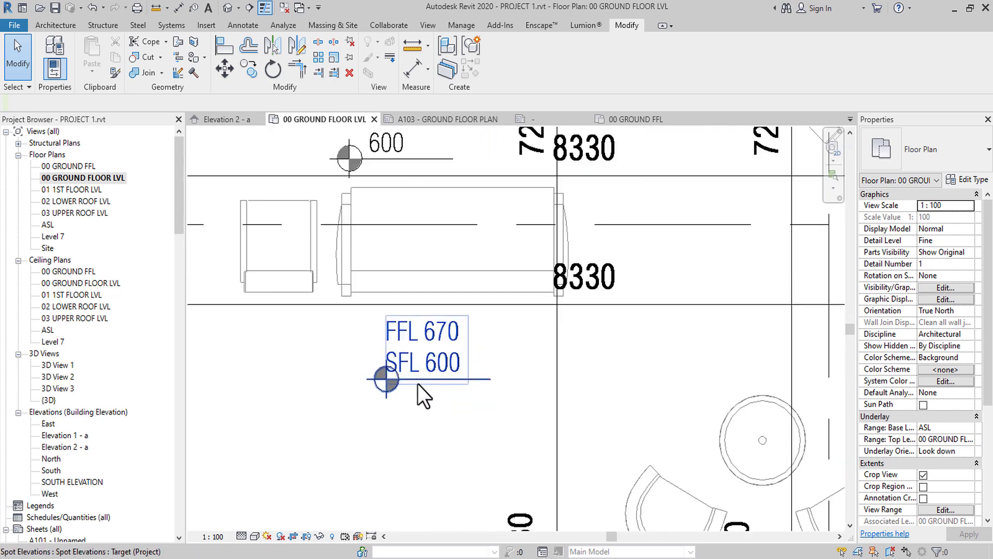
Set the Text Offset from Symbol of the Target (Project) spot elevation type to 4 mm
{"action": "left_click", "coordinate": [418, 378]}
{"action": "left_click", "coordinate": [966, 179]}
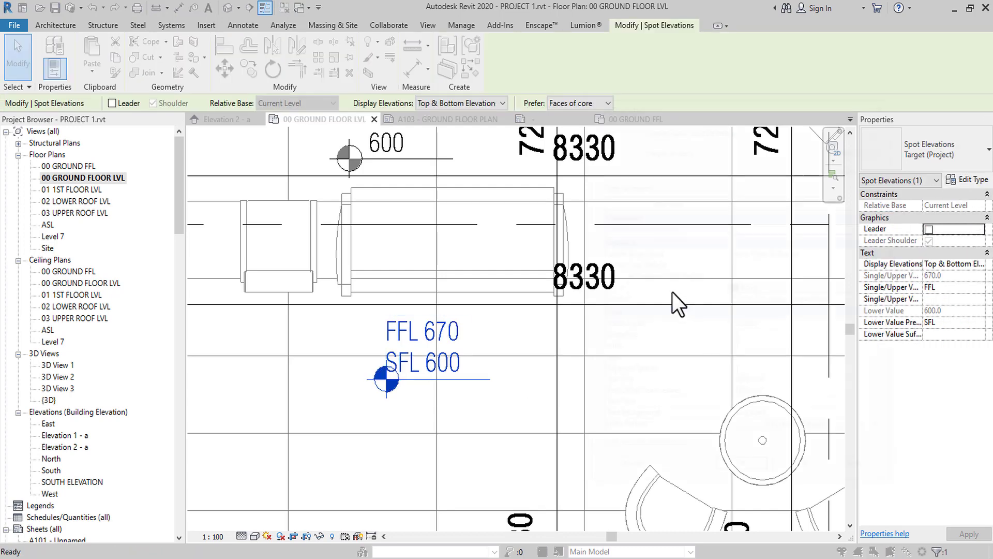
{"action": "scroll", "coordinate": [744, 383], "scroll_direction": "down", "scroll_amount": 4}
{"action": "left_click", "coordinate": [783, 376]}
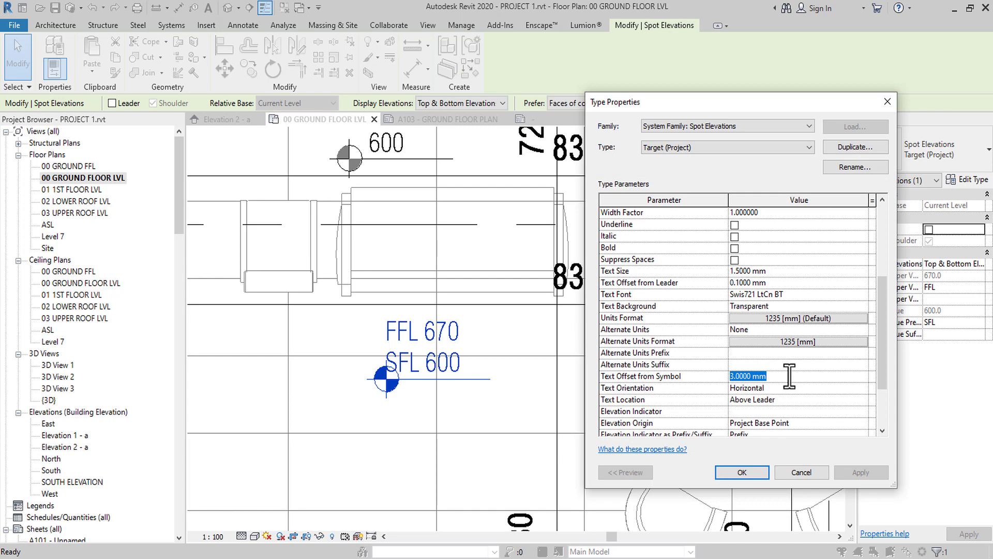
{"action": "type", "text": "4"}
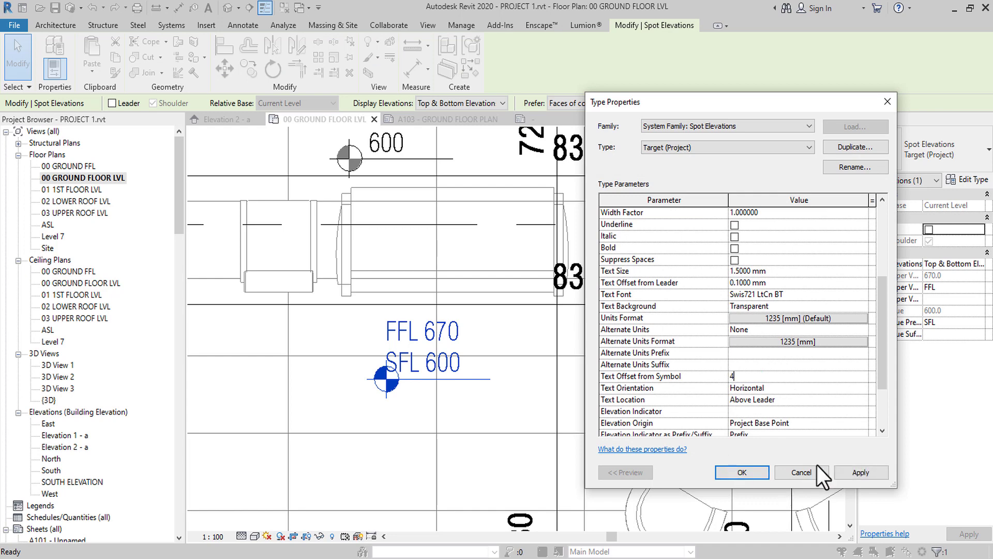
{"action": "left_click", "coordinate": [876, 468]}
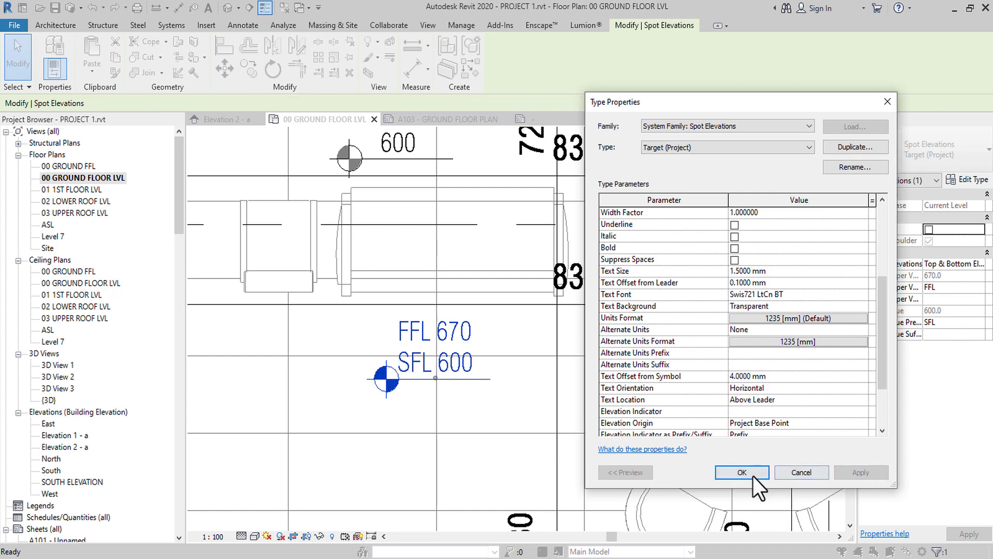
{"action": "key", "text": "Return"}
{"action": "scroll", "coordinate": [468, 393], "scroll_direction": "down", "scroll_amount": 5}
{"action": "key", "text": "Escape"}
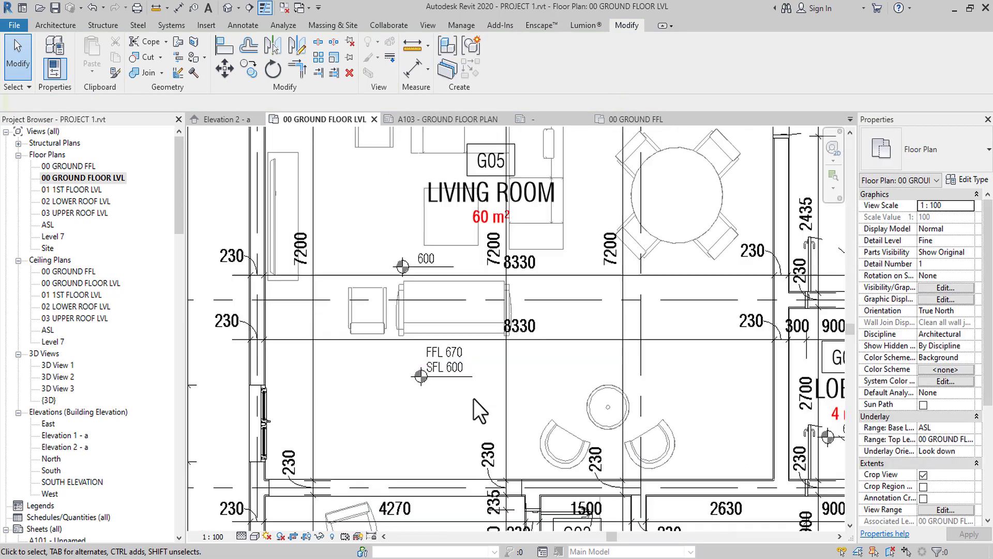
Delete the FFL/SFL spot elevation below the sofa in the living room
{"action": "scroll", "coordinate": [432, 331], "scroll_direction": "up", "scroll_amount": 6}
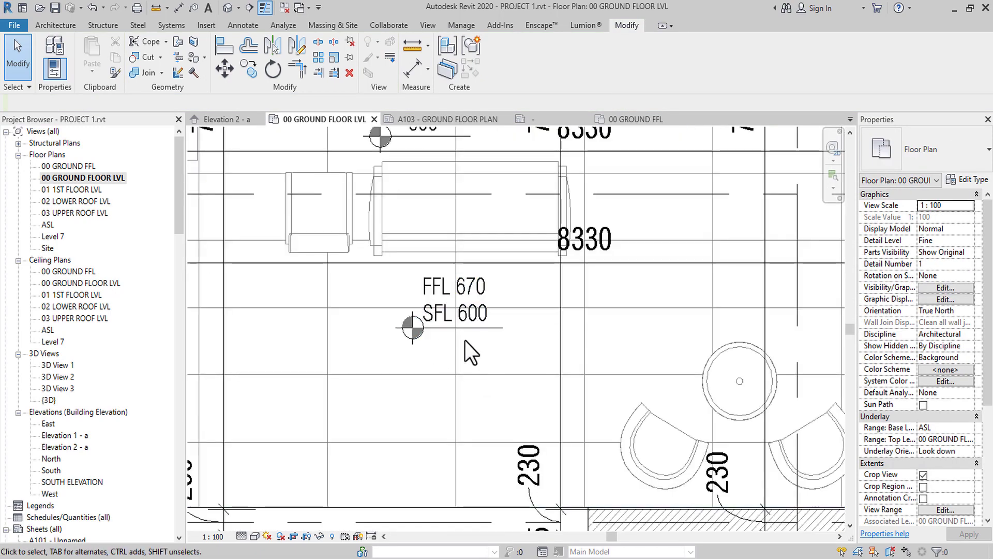
{"action": "scroll", "coordinate": [467, 344], "scroll_direction": "down", "scroll_amount": 1}
{"action": "scroll", "coordinate": [518, 373], "scroll_direction": "down", "scroll_amount": 6}
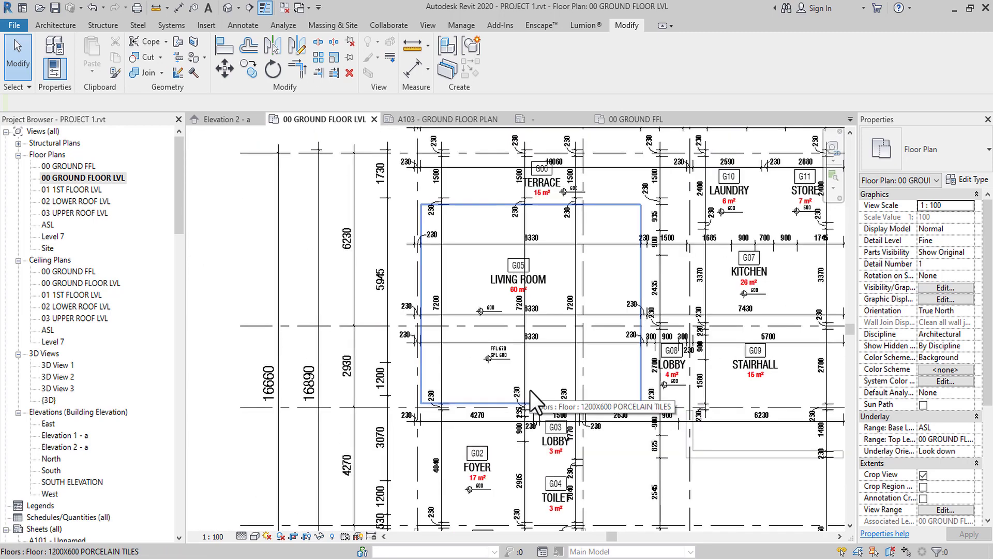
{"action": "middle_click_drag", "start_coordinate": [530, 390], "coordinate": [489, 393]}
{"action": "scroll", "coordinate": [454, 345], "scroll_direction": "up", "scroll_amount": 3}
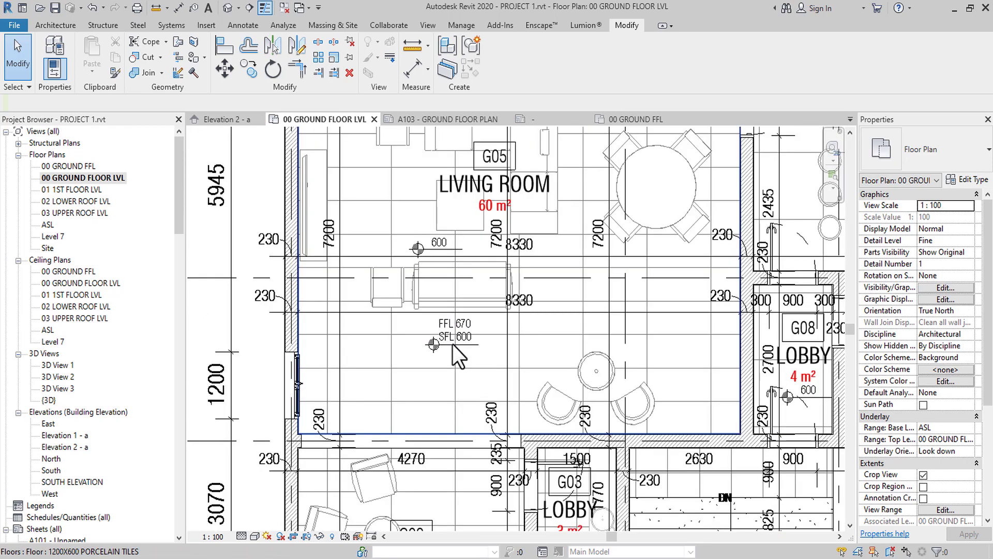
{"action": "left_click", "coordinate": [449, 329]}
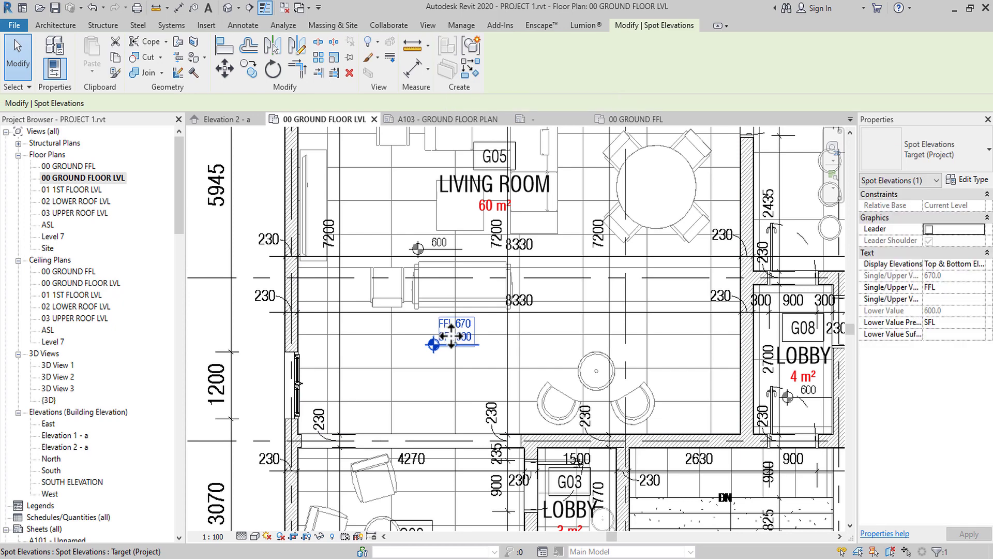
{"action": "key", "text": "Delete"}
{"action": "scroll", "coordinate": [458, 343], "scroll_direction": "down", "scroll_amount": 2}
{"action": "key", "text": "Escape"}
Examine the ground floor plan's rooms, floor finishes and spot elevations from the terraces and foyer to the laundry, store and kitchen
{"action": "middle_click_drag", "start_coordinate": [455, 340], "coordinate": [383, 290]}
{"action": "scroll", "coordinate": [383, 290], "scroll_direction": "up", "scroll_amount": 2}
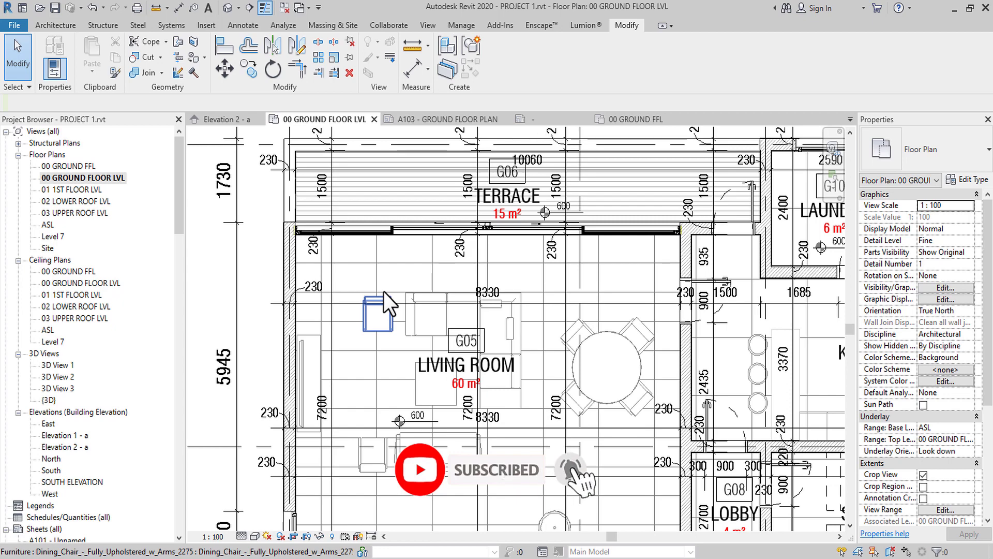
{"action": "scroll", "coordinate": [386, 291], "scroll_direction": "down", "scroll_amount": 1}
{"action": "middle_click_drag", "start_coordinate": [523, 274], "coordinate": [506, 293]}
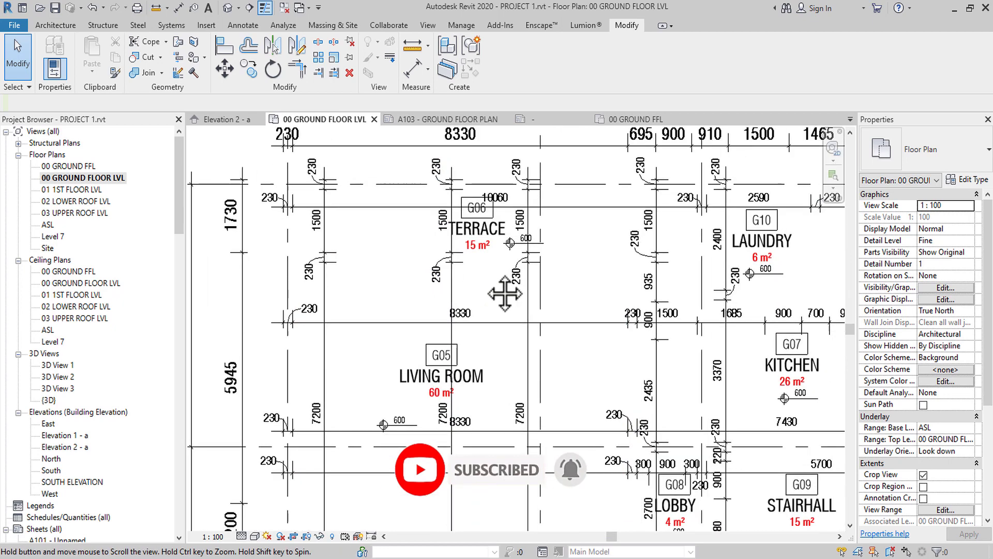
{"action": "scroll", "coordinate": [475, 266], "scroll_direction": "down", "scroll_amount": 3}
{"action": "middle_click_drag", "start_coordinate": [536, 371], "coordinate": [518, 335]}
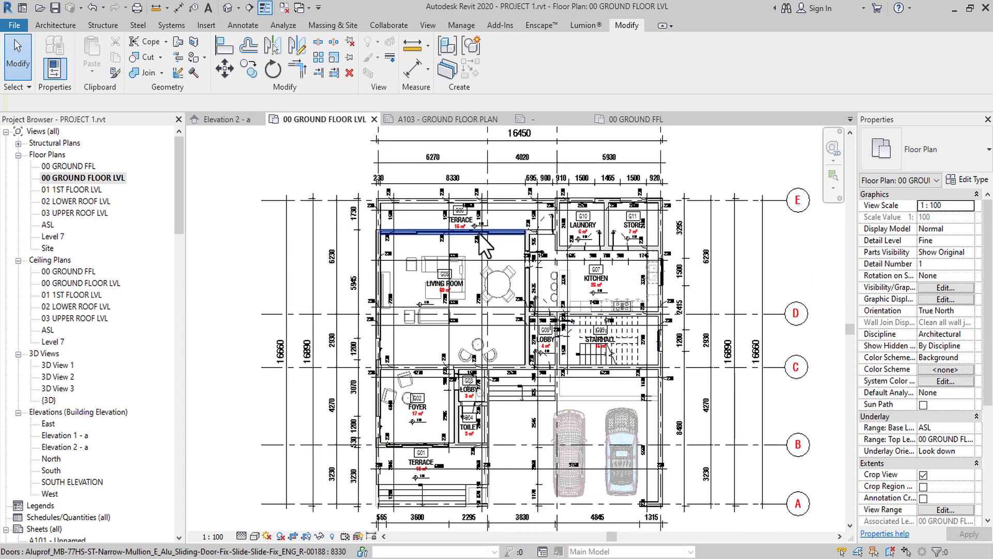
{"action": "scroll", "coordinate": [473, 232], "scroll_direction": "down", "scroll_amount": 3}
{"action": "scroll", "coordinate": [470, 418], "scroll_direction": "up", "scroll_amount": 3}
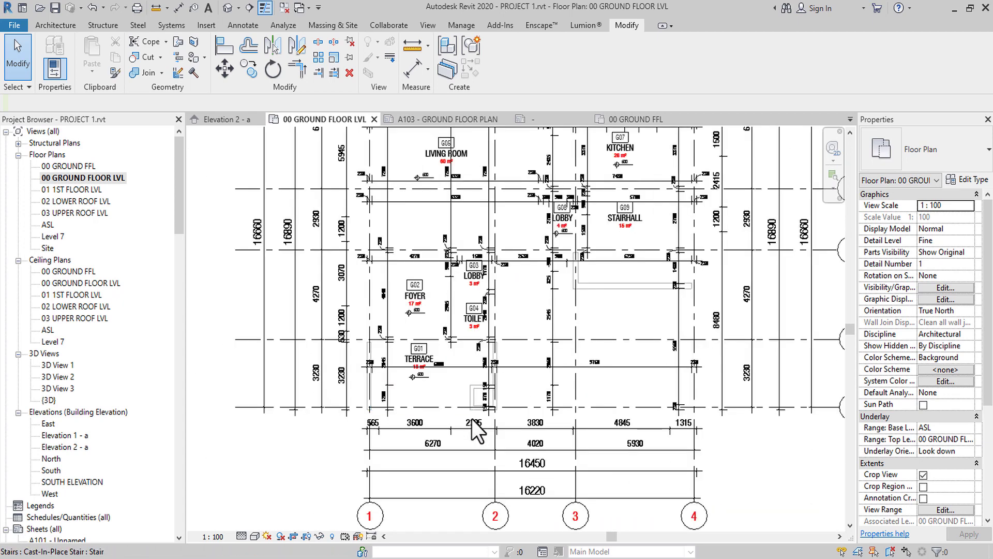
{"action": "scroll", "coordinate": [448, 351], "scroll_direction": "up", "scroll_amount": 2}
{"action": "middle_click_drag", "start_coordinate": [448, 352], "coordinate": [489, 432]}
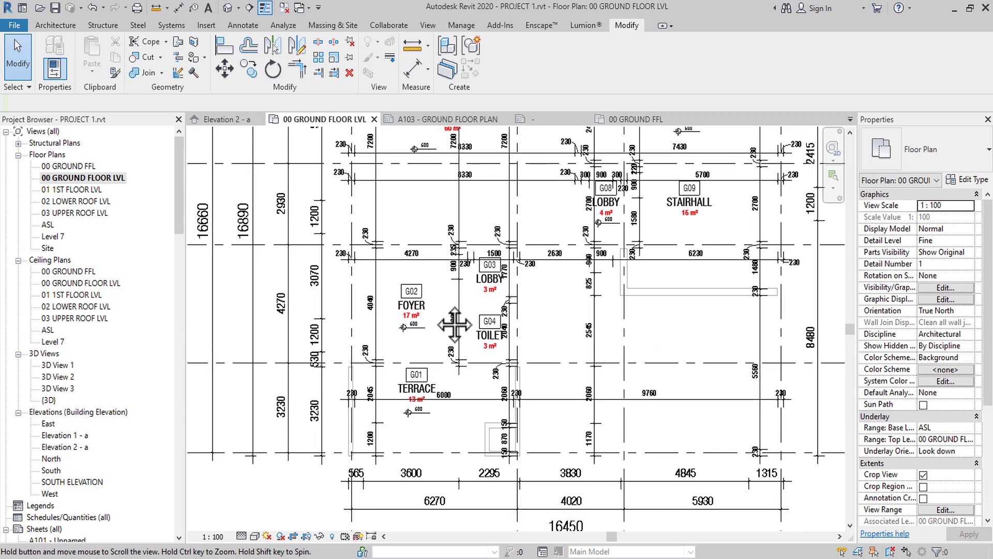
{"action": "middle_click_drag", "start_coordinate": [456, 323], "coordinate": [462, 438]}
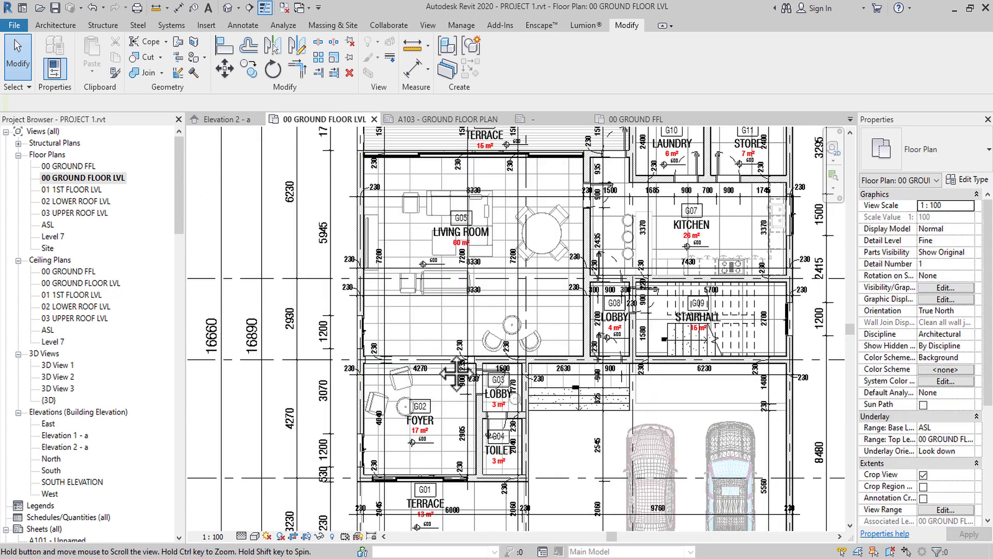
{"action": "middle_click_drag", "start_coordinate": [492, 249], "coordinate": [494, 290]}
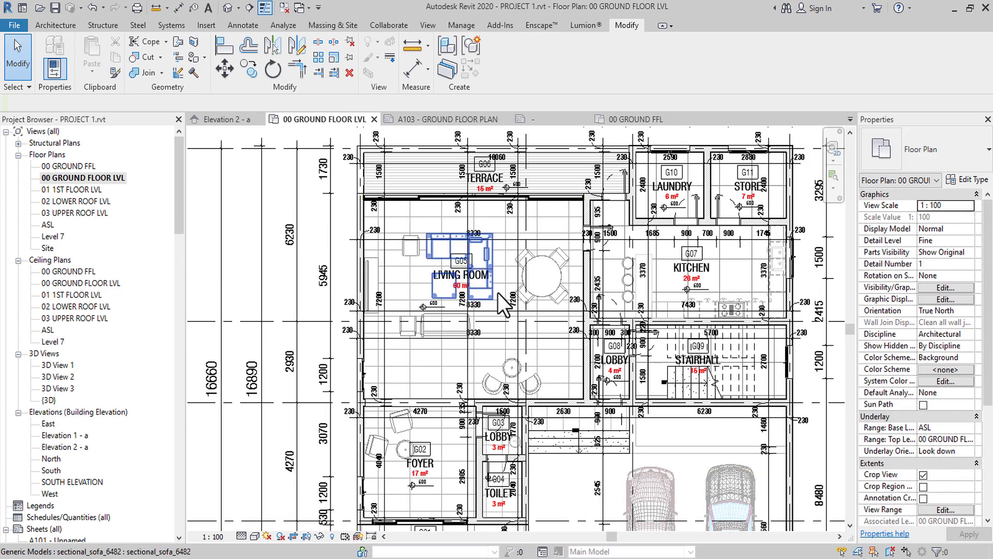
{"action": "middle_click_drag", "start_coordinate": [552, 365], "coordinate": [445, 453]}
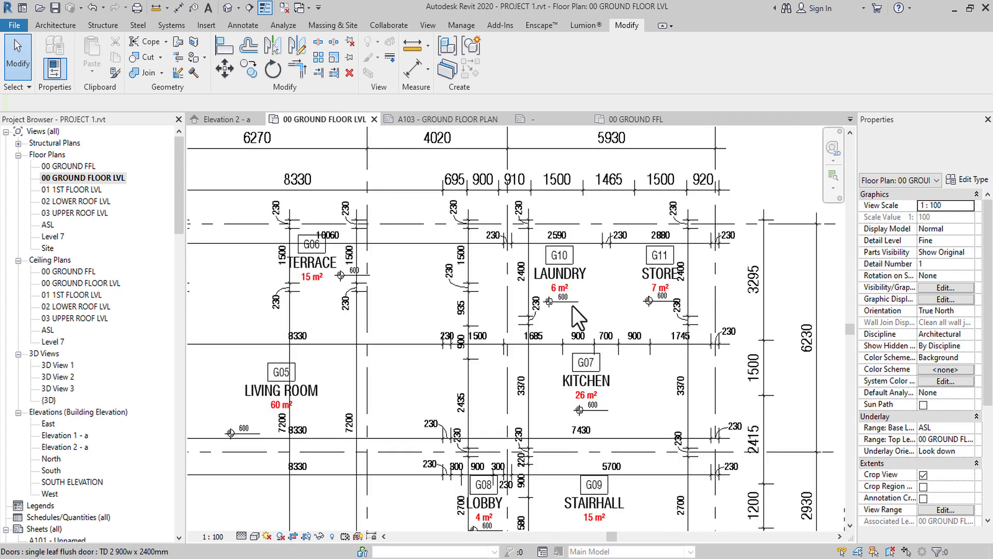
{"action": "scroll", "coordinate": [572, 306], "scroll_direction": "up", "scroll_amount": 2}
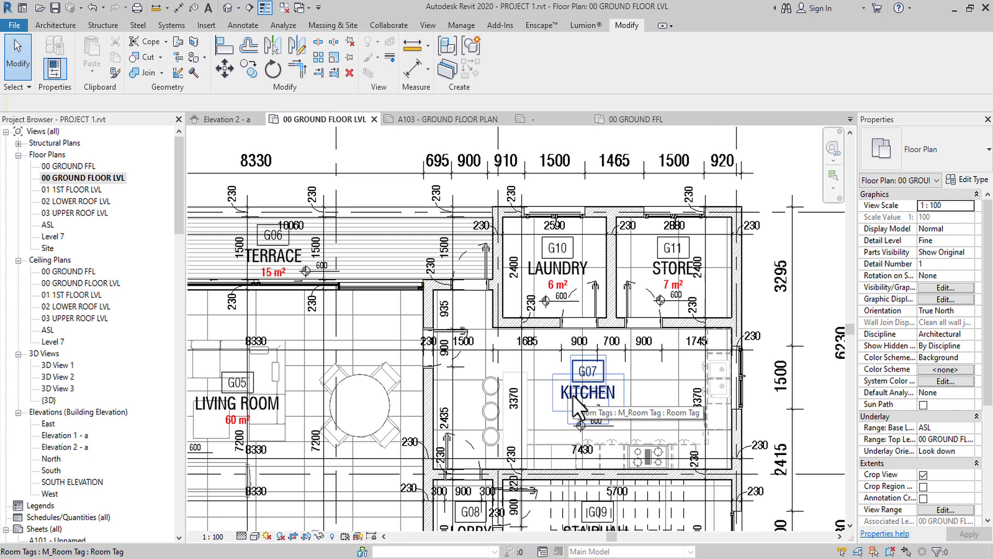